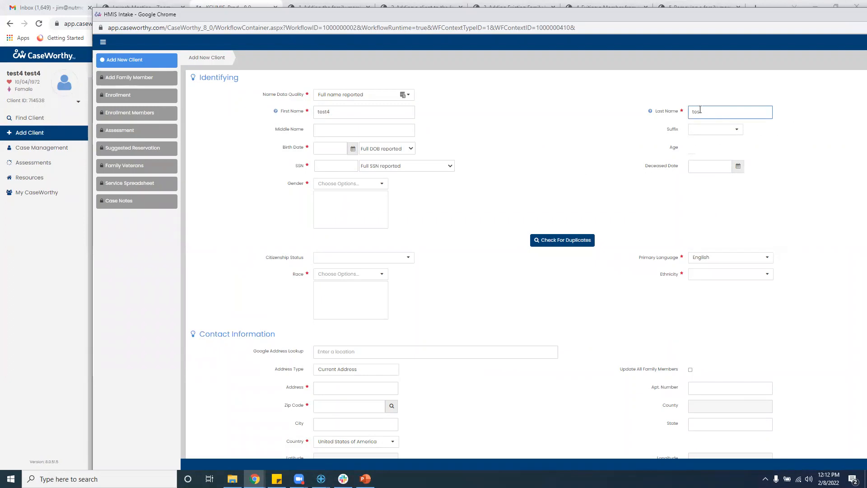
Check the entered client name for duplicates and choose the existing test4 client record
{"action": "left_click", "coordinate": [593, 186]}
{"action": "left_click", "coordinate": [551, 244]}
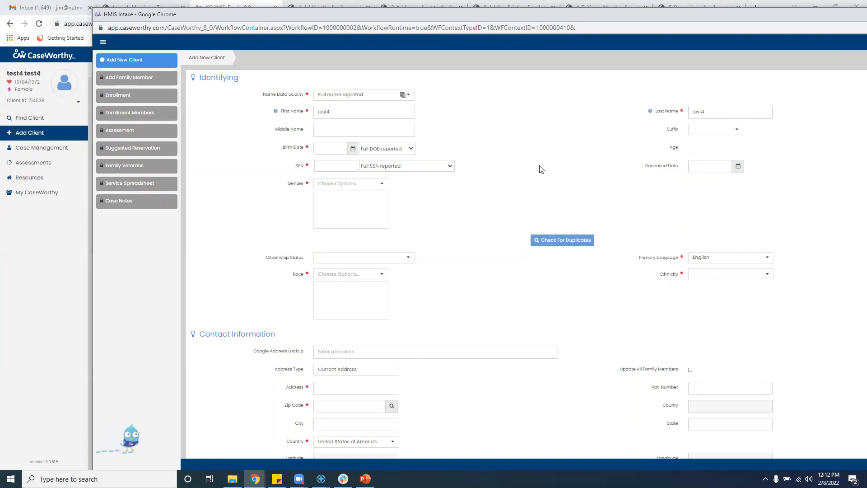
{"action": "left_click_drag", "start_coordinate": [497, 14], "coordinate": [414, 11]}
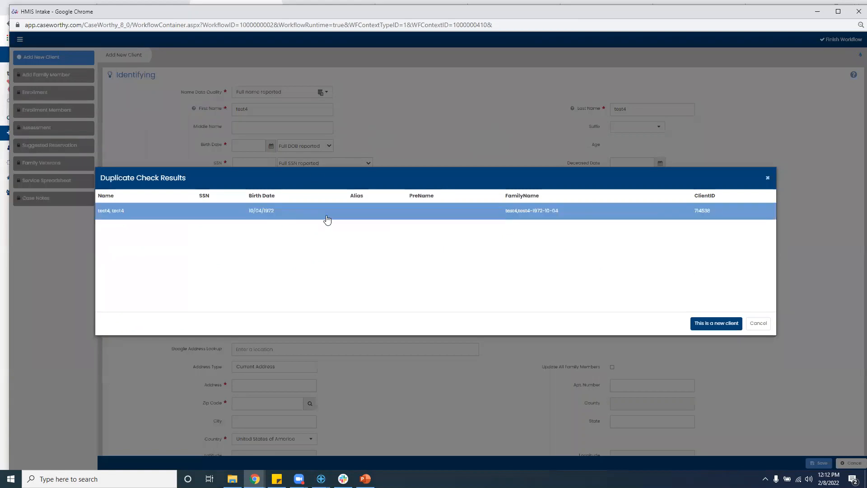
{"action": "left_click", "coordinate": [339, 215]}
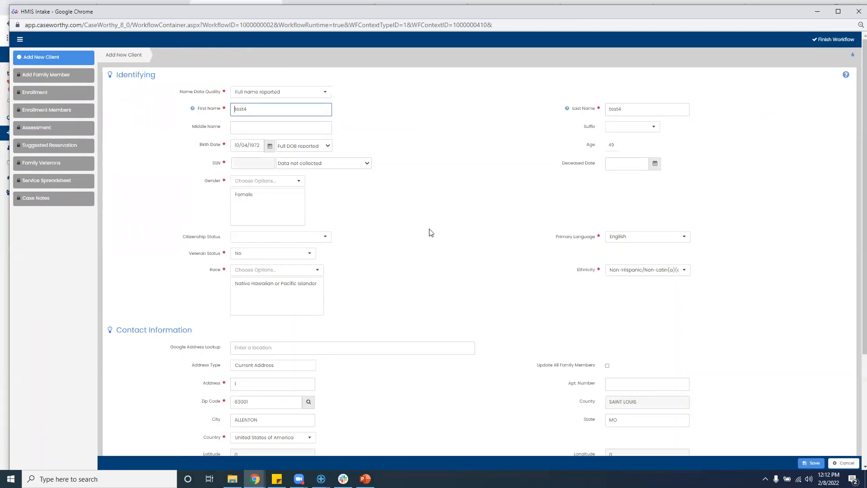
Review the loaded client details, verify the address and save the Add New Client form
{"action": "scroll", "coordinate": [481, 228], "scroll_direction": "down", "scroll_amount": 3}
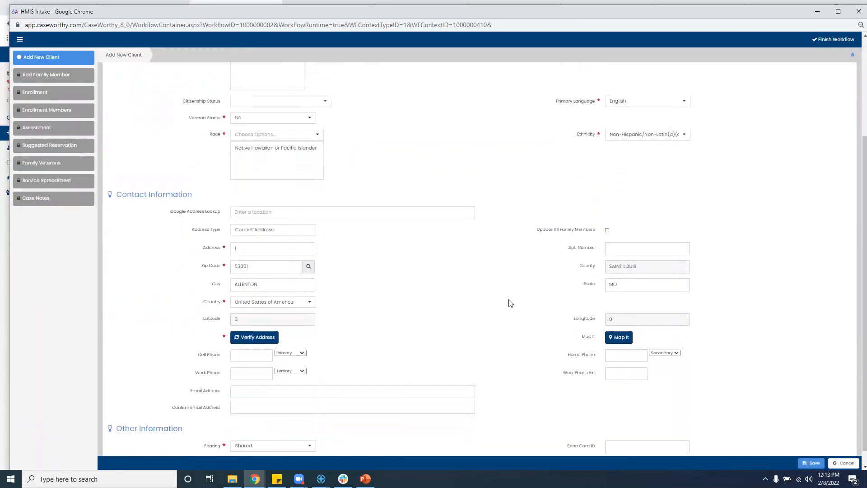
{"action": "scroll", "coordinate": [509, 302], "scroll_direction": "up", "scroll_amount": 3}
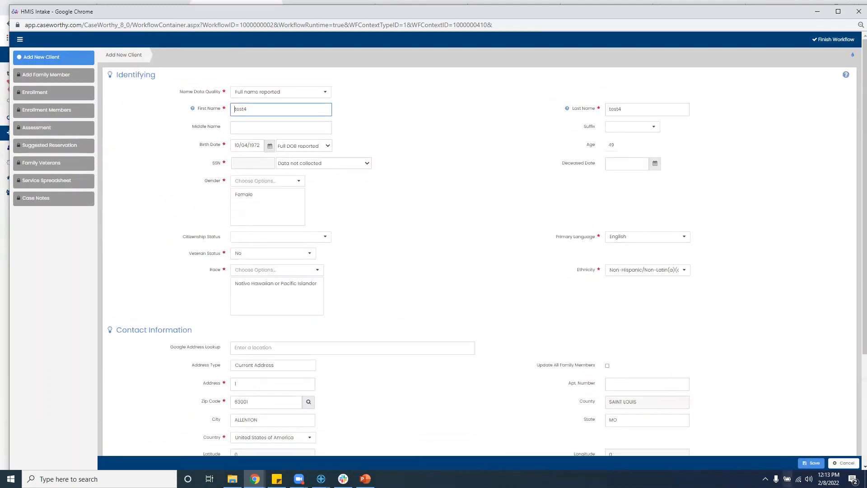
{"action": "left_click", "coordinate": [812, 463]}
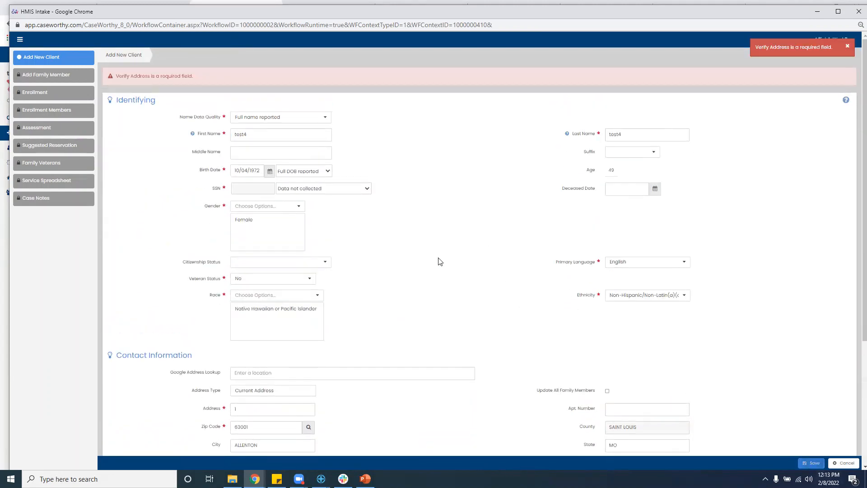
{"action": "scroll", "coordinate": [449, 269], "scroll_direction": "down", "scroll_amount": 3}
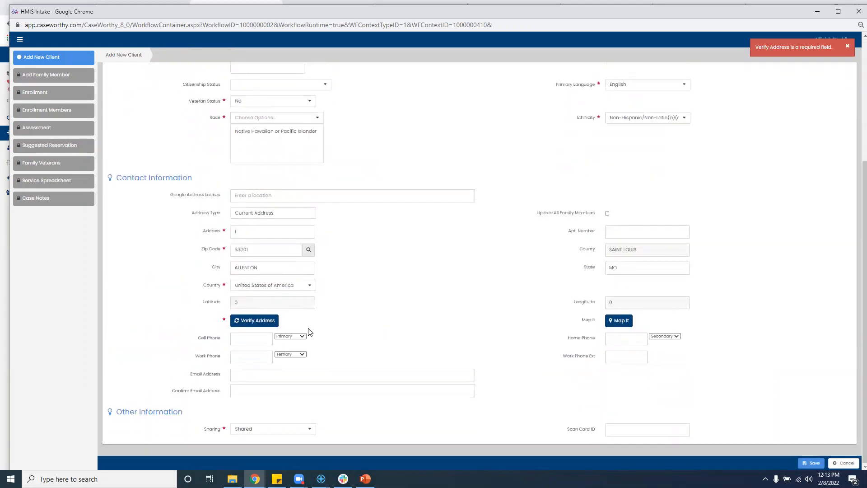
{"action": "left_click", "coordinate": [264, 324]}
{"action": "left_click", "coordinate": [691, 292]}
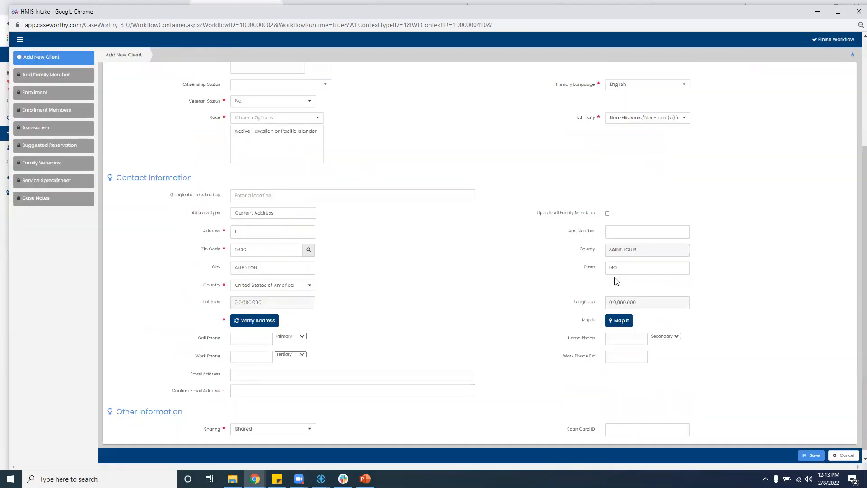
{"action": "left_click", "coordinate": [804, 457]}
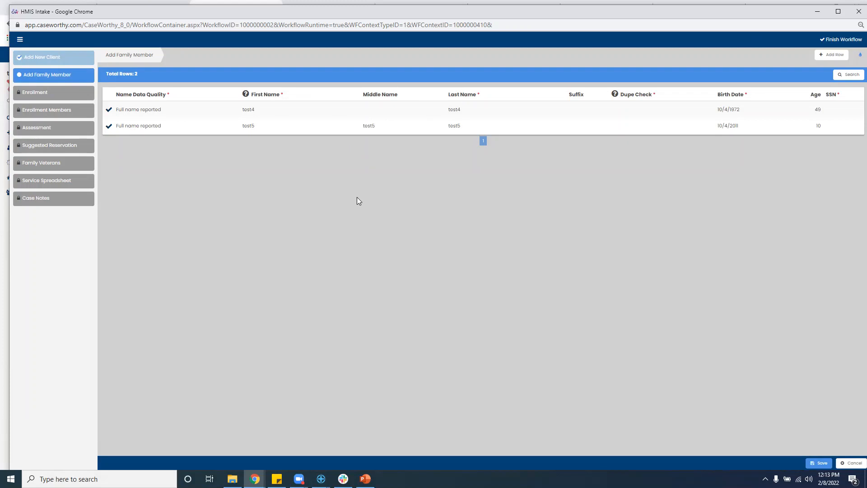
Review the details of the existing family member test5, then collapse that row
{"action": "double_click", "coordinate": [818, 110]}
{"action": "left_click", "coordinate": [111, 129]}
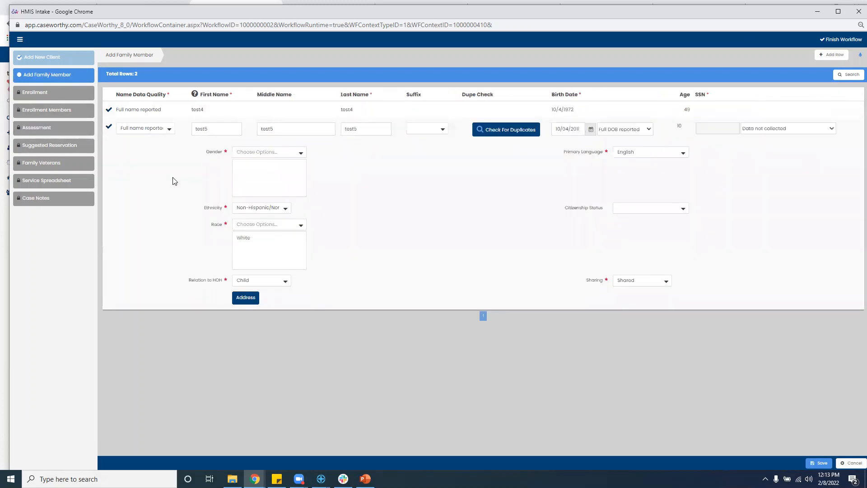
{"action": "left_click", "coordinate": [109, 131]}
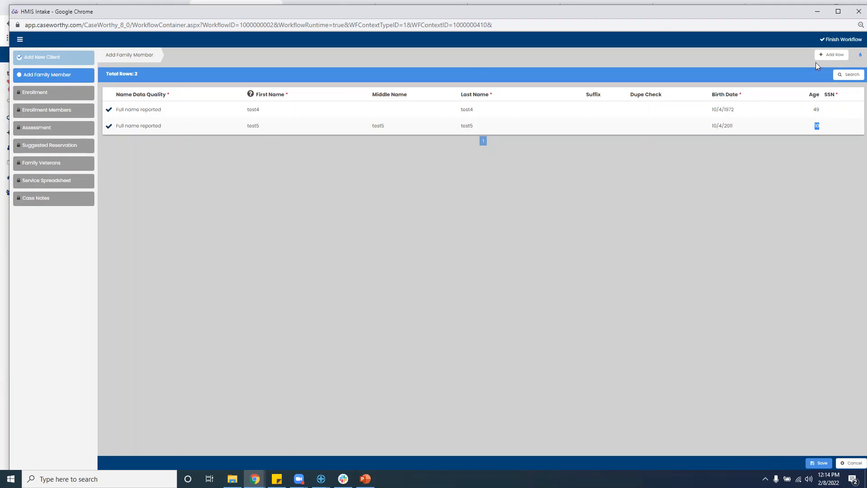
Add a family member row for test6 test6, check for duplicates and confirm this is a new client
{"action": "left_click", "coordinate": [832, 55]}
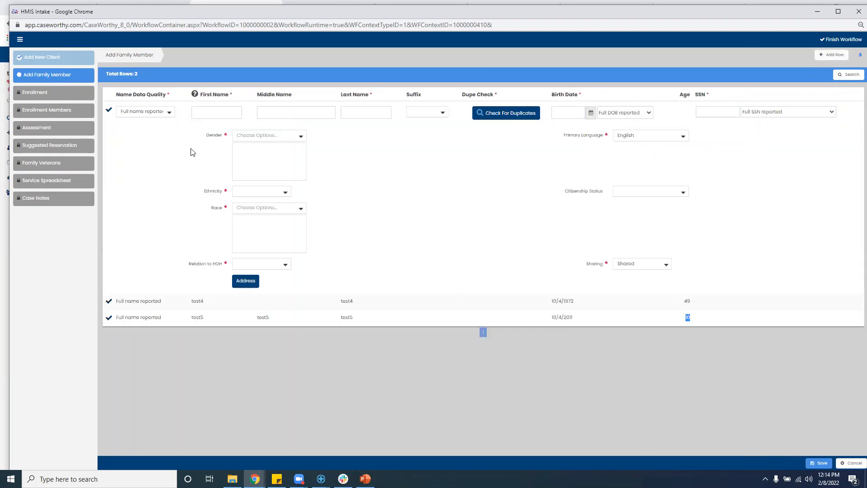
{"action": "left_click", "coordinate": [208, 111]}
{"action": "type", "text": "tes"}
{"action": "left_click", "coordinate": [373, 109]}
{"action": "type", "text": "test6"}
{"action": "left_click", "coordinate": [502, 117]}
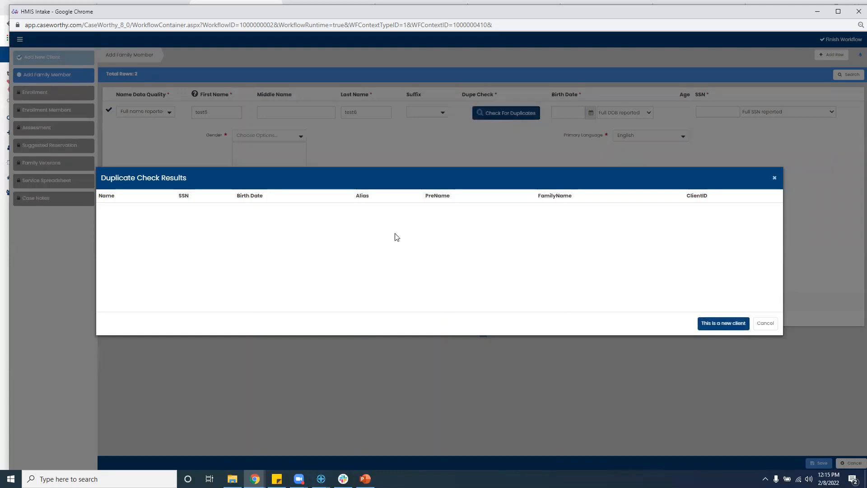
{"action": "left_click", "coordinate": [718, 323]}
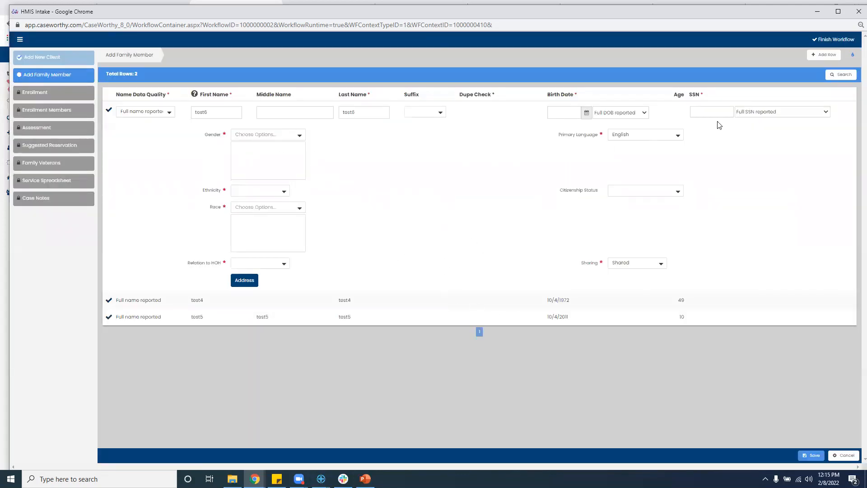
For test6, set the SSN quality to Data not collected, enter the birth date and add Male as gender
{"action": "left_click", "coordinate": [783, 114]}
{"action": "left_click", "coordinate": [760, 154]}
{"action": "left_click", "coordinate": [573, 114]}
{"action": "type", "text": "10/03/2012"}
{"action": "left_click", "coordinate": [258, 135]}
{"action": "left_click", "coordinate": [252, 148]}
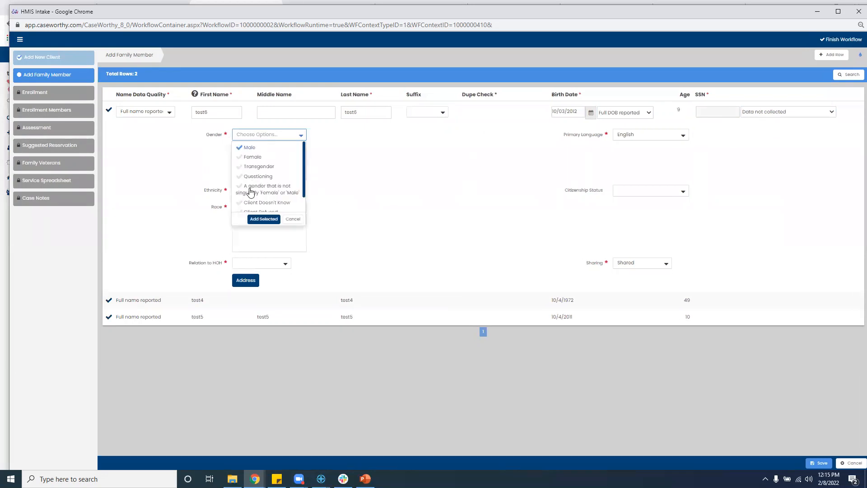
{"action": "left_click", "coordinate": [254, 219]}
Set test6's ethnicity to Non-Hispanic/Non-Latin, add White as race and set the relation to HOH to Child
{"action": "left_click", "coordinate": [249, 192]}
{"action": "left_click", "coordinate": [247, 212]}
{"action": "left_click", "coordinate": [248, 221]}
{"action": "left_click", "coordinate": [357, 151]}
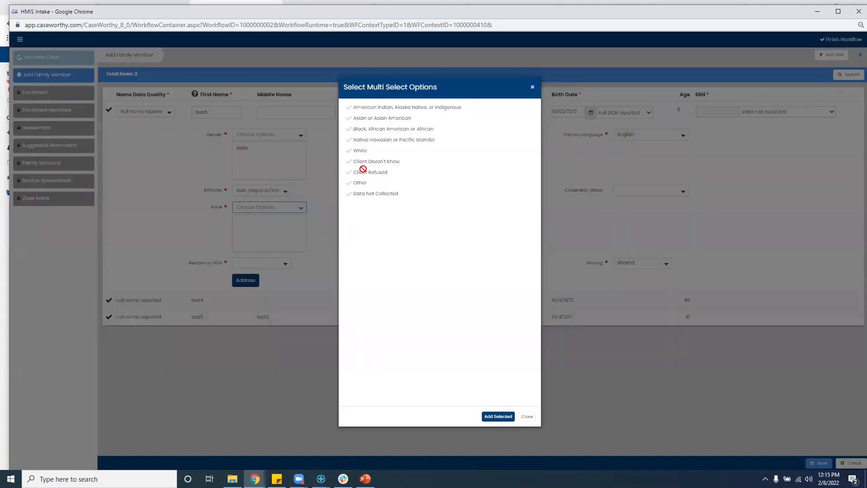
{"action": "left_click", "coordinate": [497, 416]}
{"action": "left_click", "coordinate": [281, 265]}
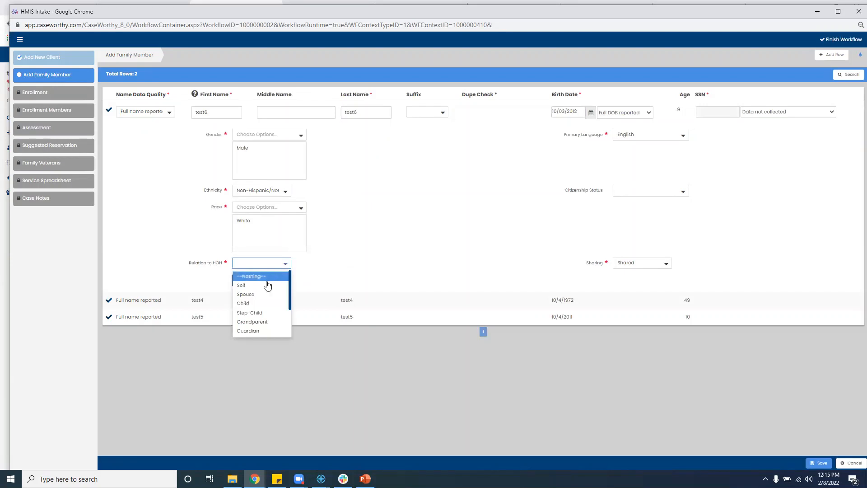
{"action": "left_click", "coordinate": [244, 309]}
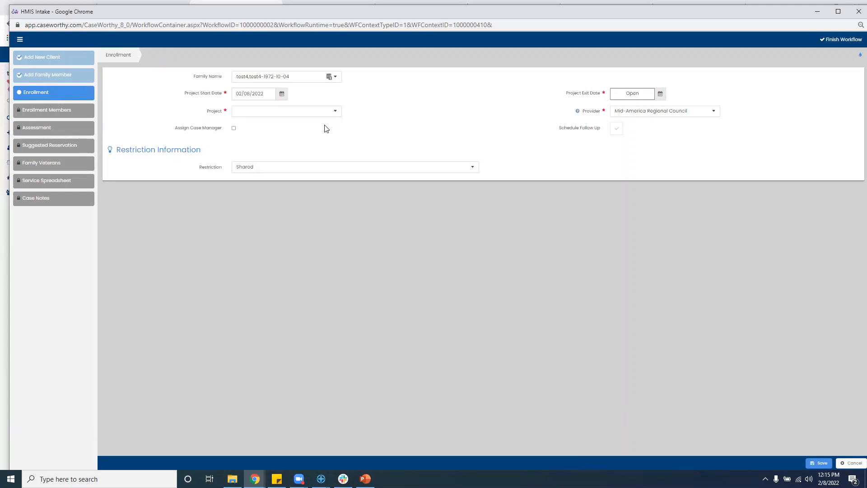
Set the enrollment's project start date to 01/15/2022, keep the exit date Open and select the AOL - ESG HP project
{"action": "triple_click", "coordinate": [262, 94]}
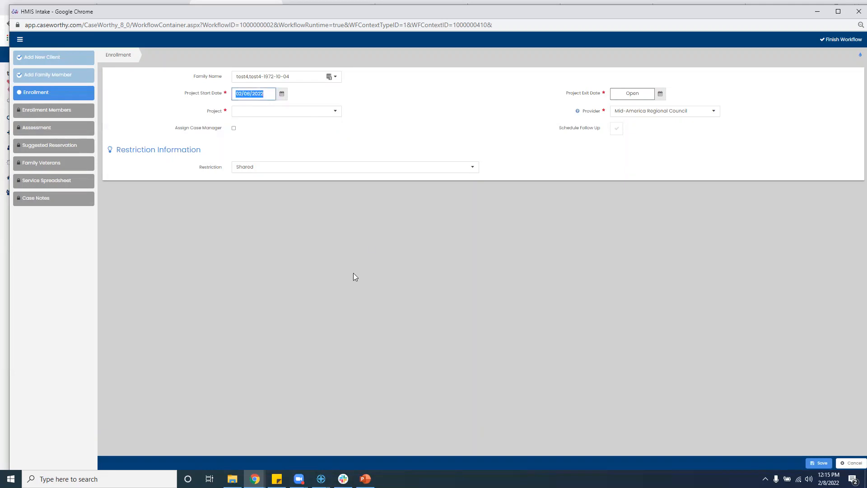
{"action": "type", "text": "01/15/2022"}
{"action": "left_click", "coordinate": [453, 118]}
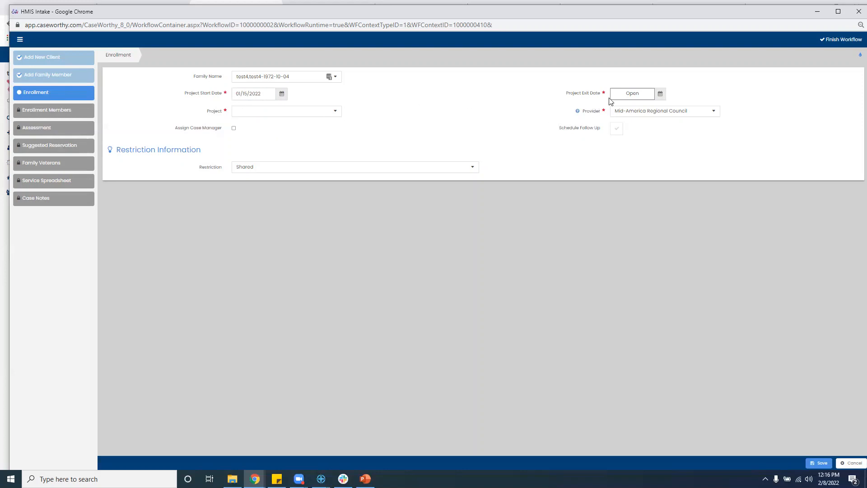
{"action": "left_click", "coordinate": [636, 92]}
{"action": "left_click", "coordinate": [281, 114]}
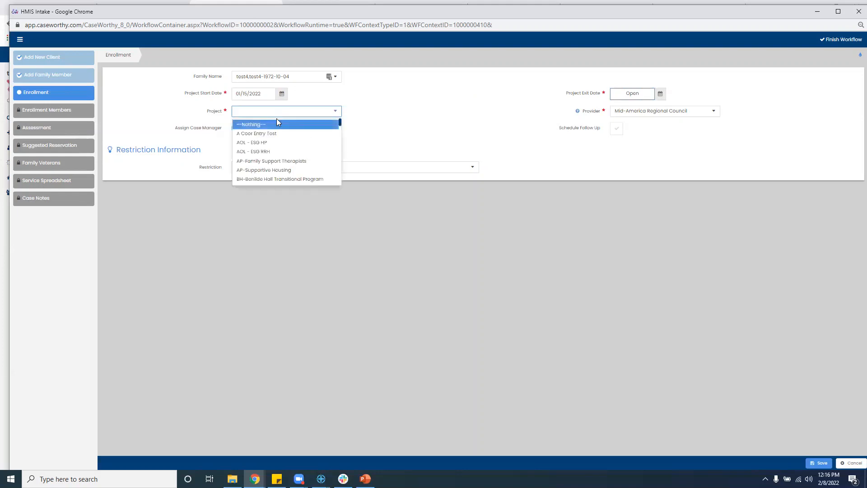
{"action": "scroll", "coordinate": [271, 143], "scroll_direction": "down", "scroll_amount": 1}
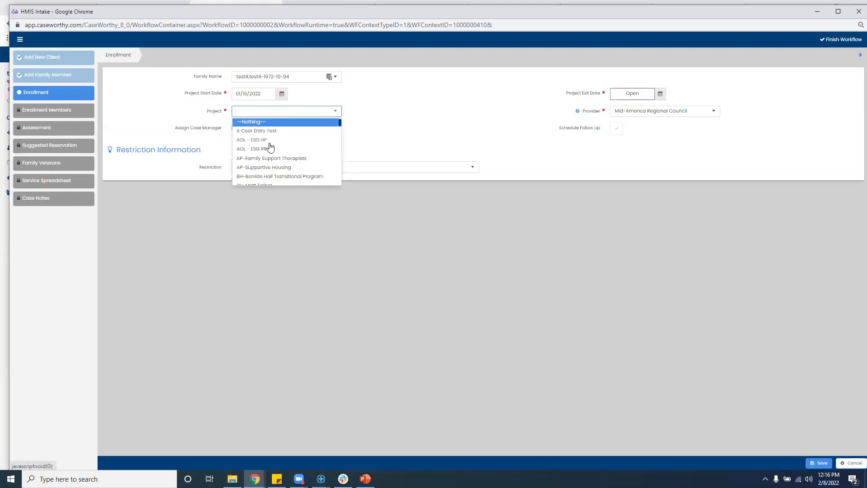
{"action": "scroll", "coordinate": [280, 135], "scroll_direction": "up", "scroll_amount": 3}
{"action": "left_click", "coordinate": [261, 149]}
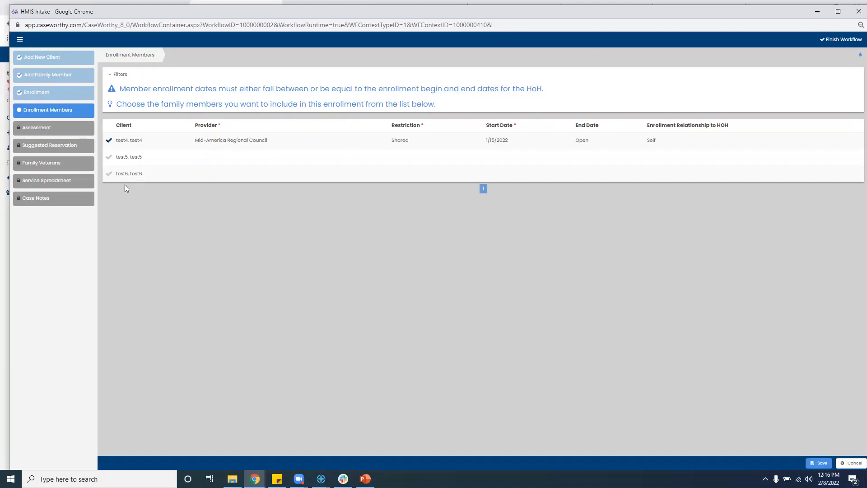
Include family members test5 and test6 in the enrollment
{"action": "left_click", "coordinate": [108, 158]}
{"action": "left_click", "coordinate": [109, 204]}
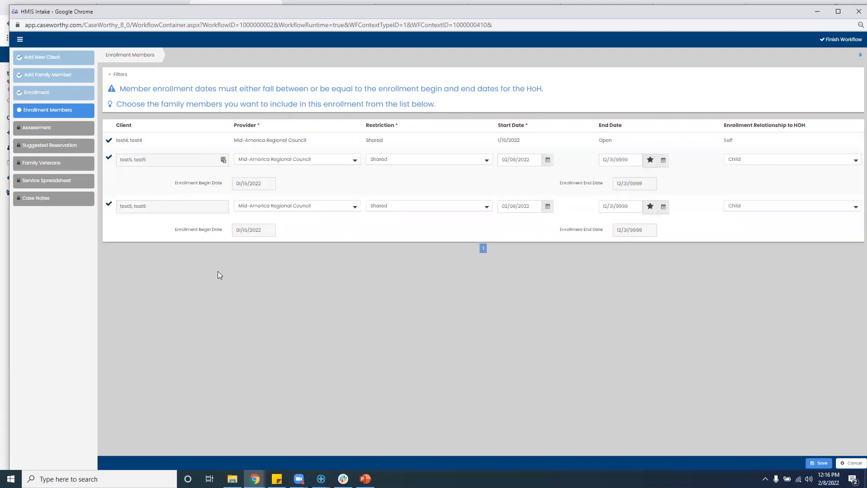
{"action": "left_click", "coordinate": [109, 204]}
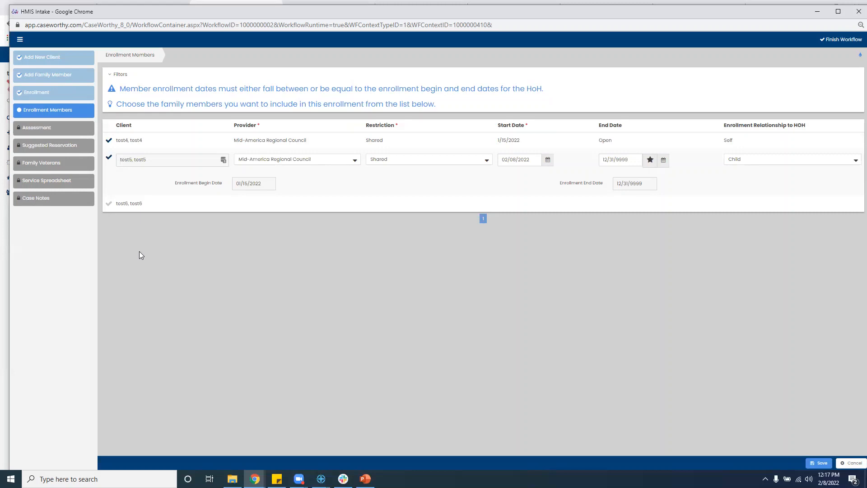
{"action": "left_click", "coordinate": [109, 203]}
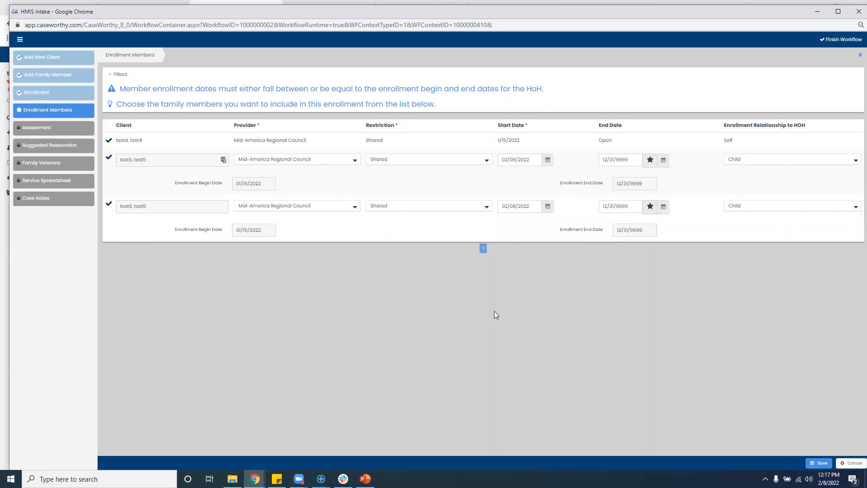
Set the enrollment start dates of test5 and test6 to 01/15/2022
{"action": "left_click_drag", "start_coordinate": [524, 140], "coordinate": [493, 140]}
{"action": "triple_click", "coordinate": [534, 157]}
{"action": "type", "text": "01/15/2022"}
{"action": "triple_click", "coordinate": [523, 206]}
{"action": "type", "text": "01/15/2022"}
{"action": "left_click", "coordinate": [530, 315]}
Set the end dates of test5 and test6 to Open and save the enrollment members
{"action": "left_click", "coordinate": [650, 160]}
{"action": "left_click", "coordinate": [650, 206]}
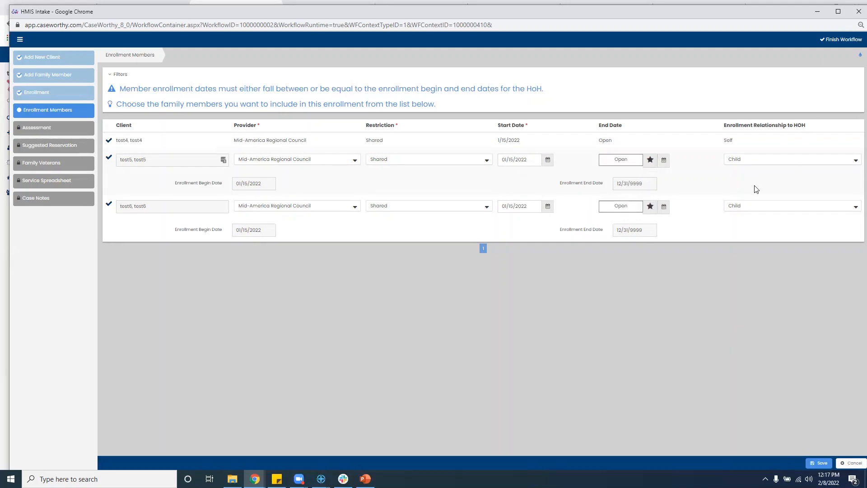
{"action": "left_click", "coordinate": [818, 463]}
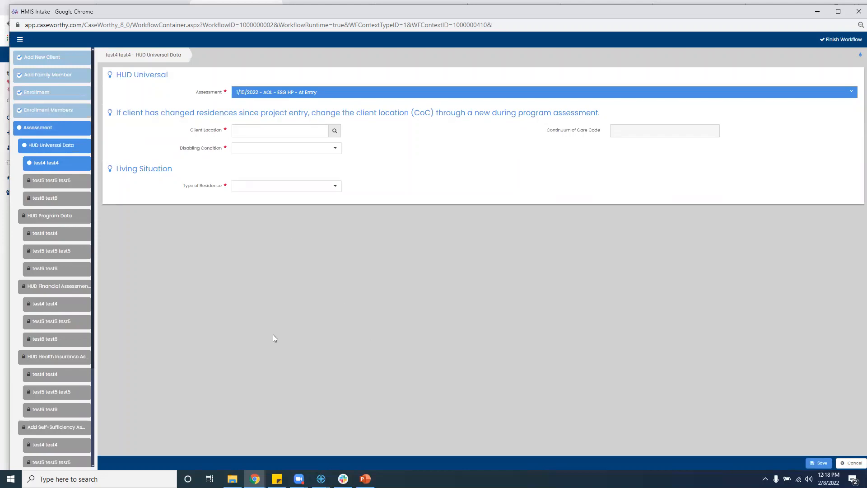
Save progress and close the intake workflow, accepting the loss of unsaved changes on the HUD Universal form
{"action": "left_click_drag", "start_coordinate": [108, 55], "coordinate": [210, 72]}
{"action": "left_click", "coordinate": [857, 59]}
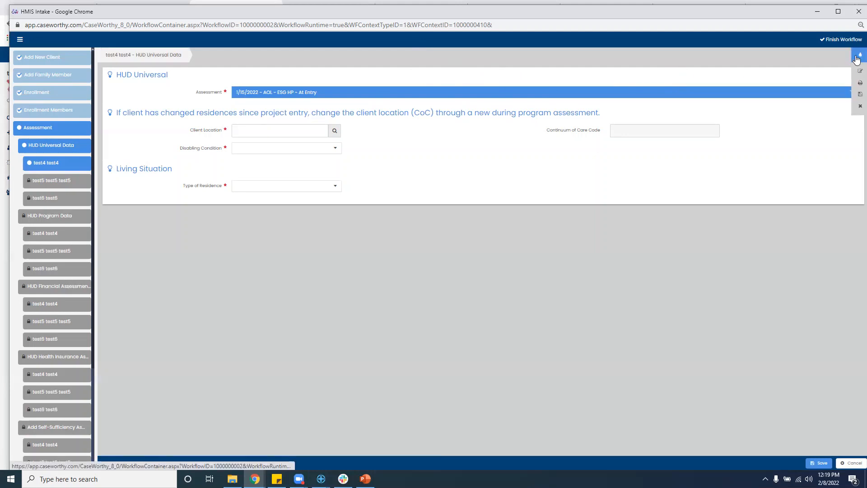
{"action": "left_click", "coordinate": [855, 96]}
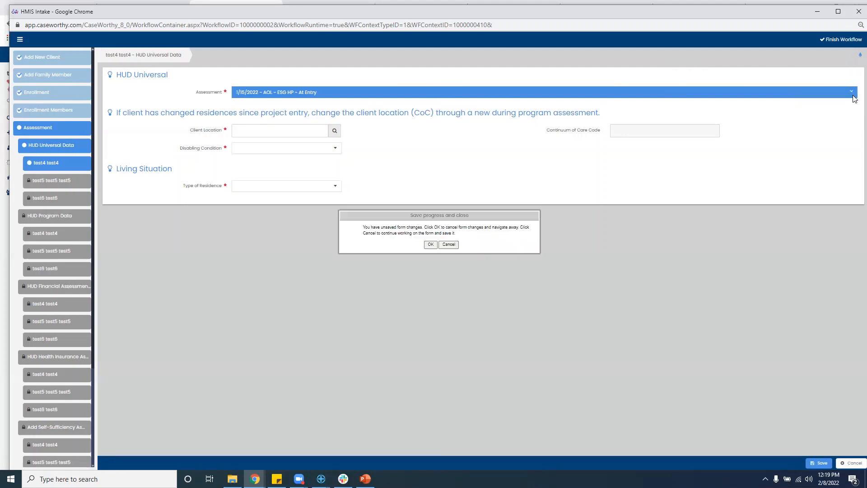
{"action": "left_click", "coordinate": [430, 244]}
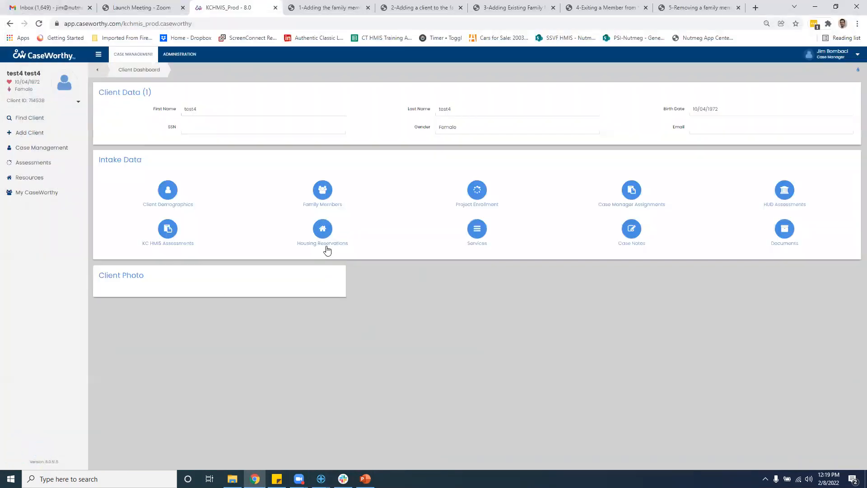
View the client's project enrollments and expand the list of family members
{"action": "left_click", "coordinate": [474, 189]}
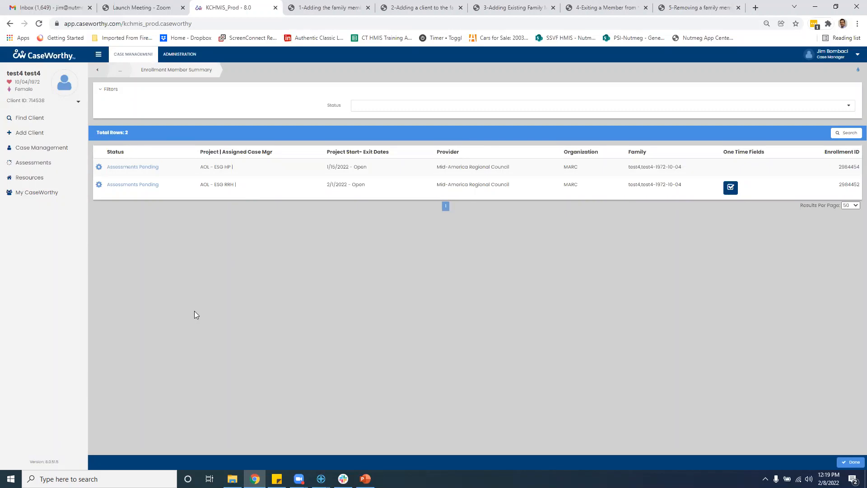
{"action": "left_click", "coordinate": [78, 104]}
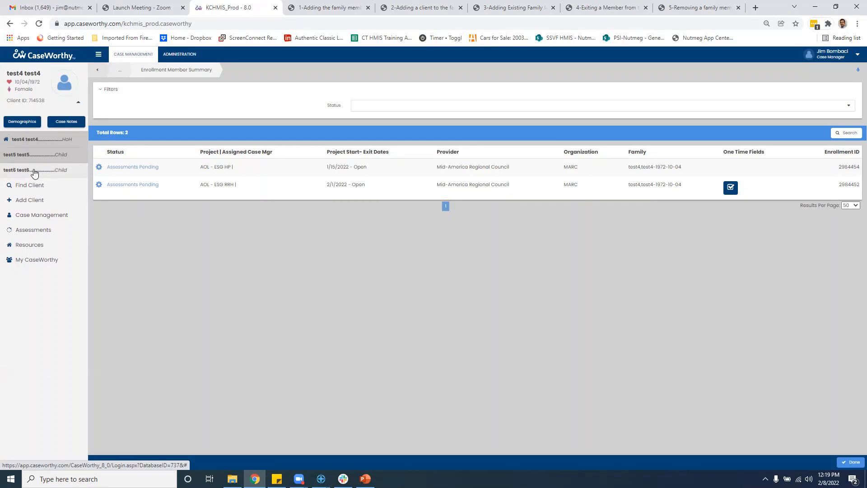
Switch to the PowerPoint presentation and highlight the guide on adding family members during the enrollment workflow
{"action": "left_click", "coordinate": [366, 478]}
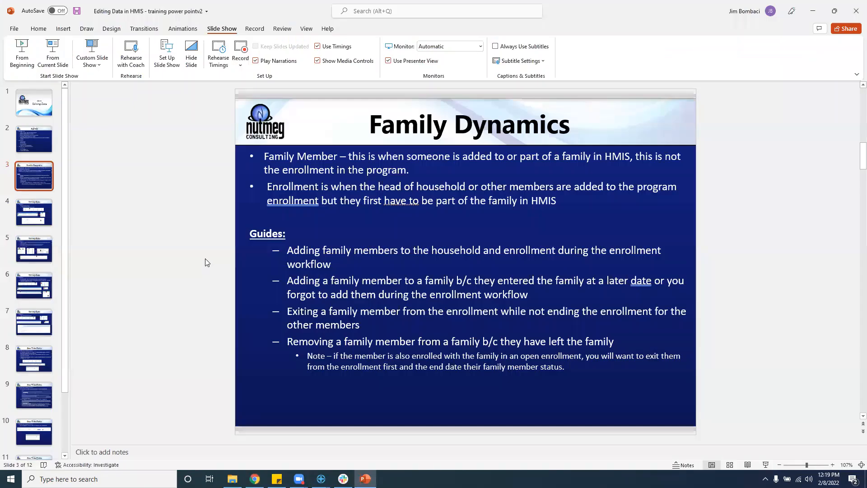
{"action": "left_click_drag", "start_coordinate": [288, 249], "coordinate": [328, 258]}
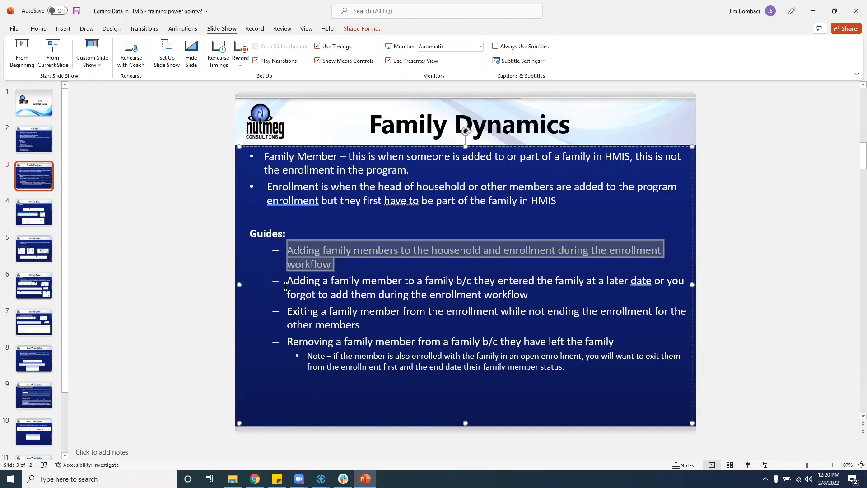
Switch to the browser and view the start of the guide on adding the family member during the enrollment workflow
{"action": "left_click", "coordinate": [190, 259]}
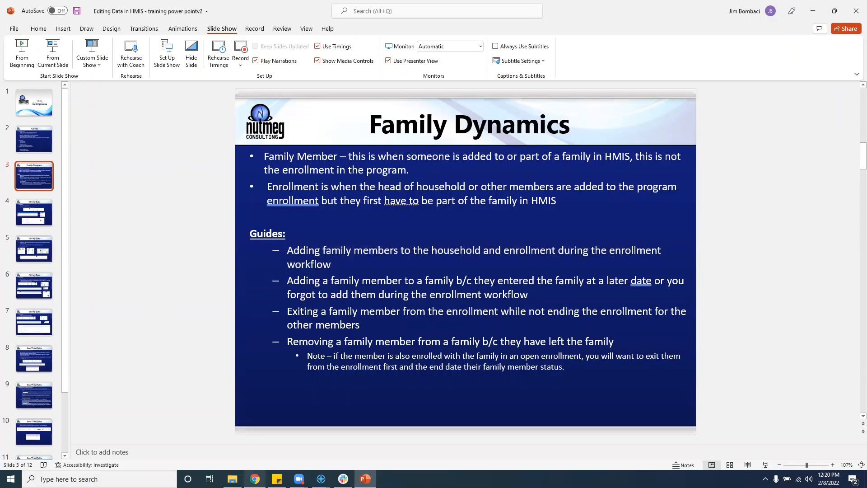
{"action": "key", "text": "alt+Tab"}
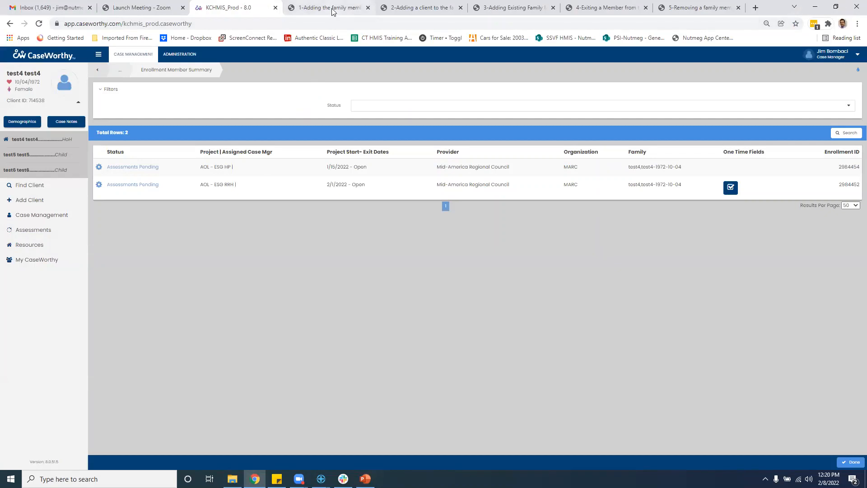
{"action": "left_click", "coordinate": [333, 12]}
{"action": "scroll", "coordinate": [387, 117], "scroll_direction": "up", "scroll_amount": 5}
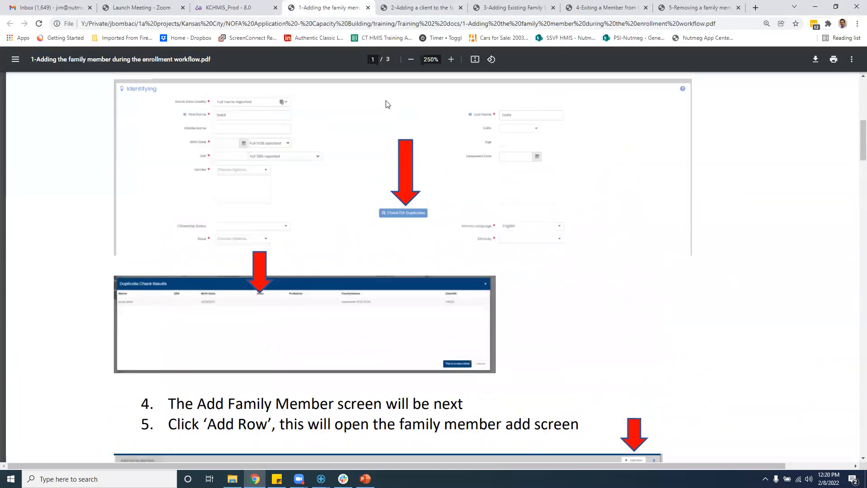
{"action": "scroll", "coordinate": [387, 105], "scroll_direction": "up", "scroll_amount": 10}
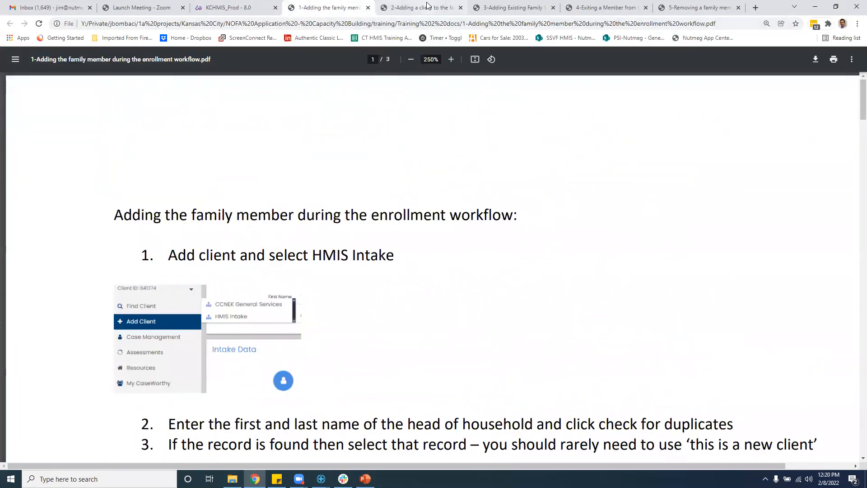
Open the guide on adding a client to the family and enrollment, and enlarge it to 200%
{"action": "left_click", "coordinate": [427, 5]}
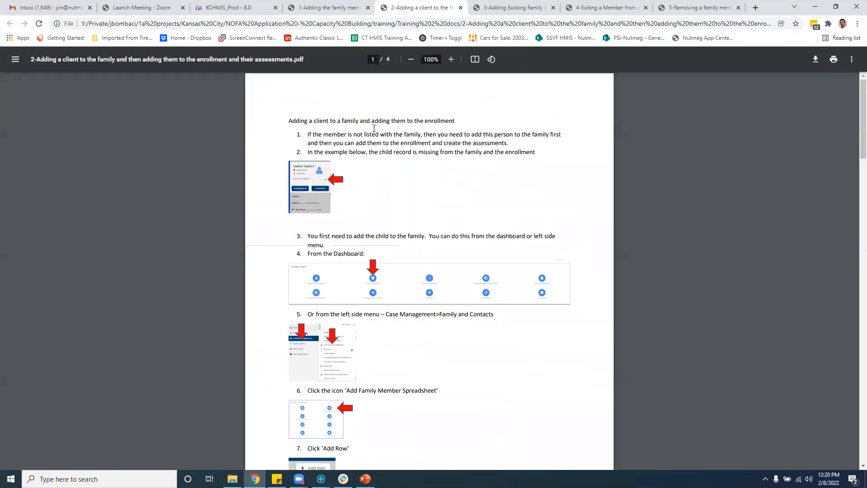
{"action": "left_click", "coordinate": [452, 59]}
{"action": "left_click", "coordinate": [451, 60]}
{"action": "left_click", "coordinate": [451, 60]}
{"action": "left_click", "coordinate": [451, 60]}
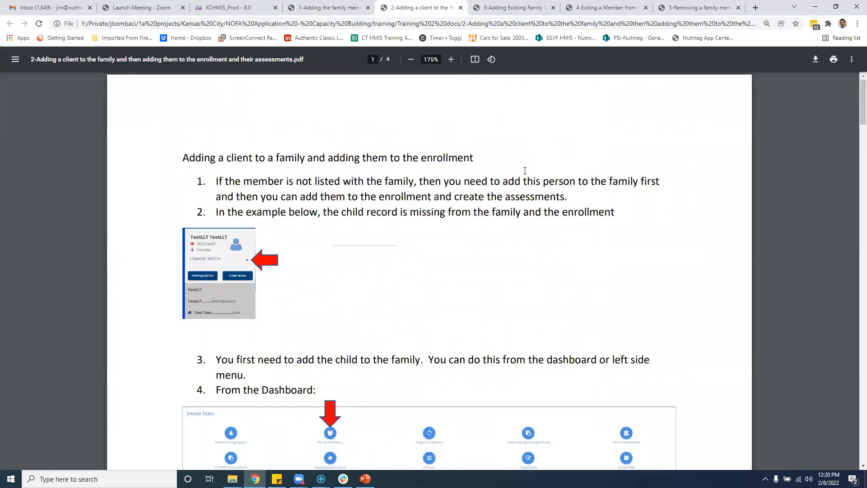
{"action": "left_click", "coordinate": [451, 60]}
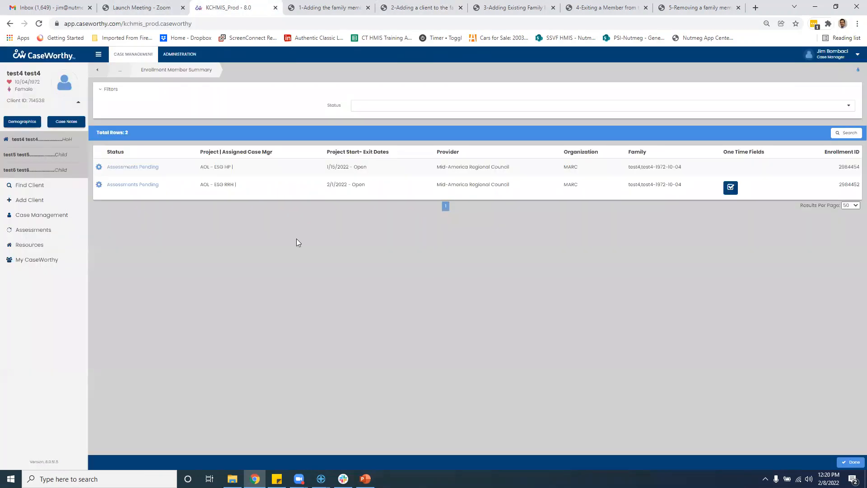
Check the client's family list in CaseWorthy and read the guide's steps for adding a missing child to the family
{"action": "left_click", "coordinate": [228, 7]}
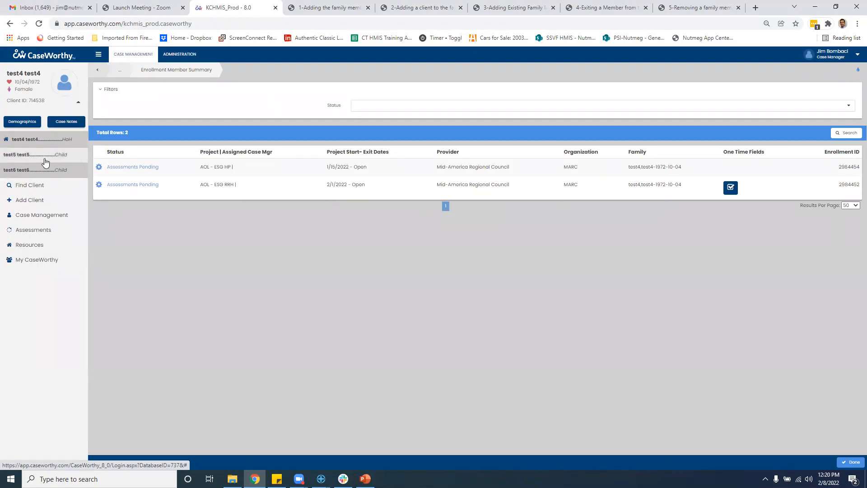
{"action": "left_click", "coordinate": [404, 8]}
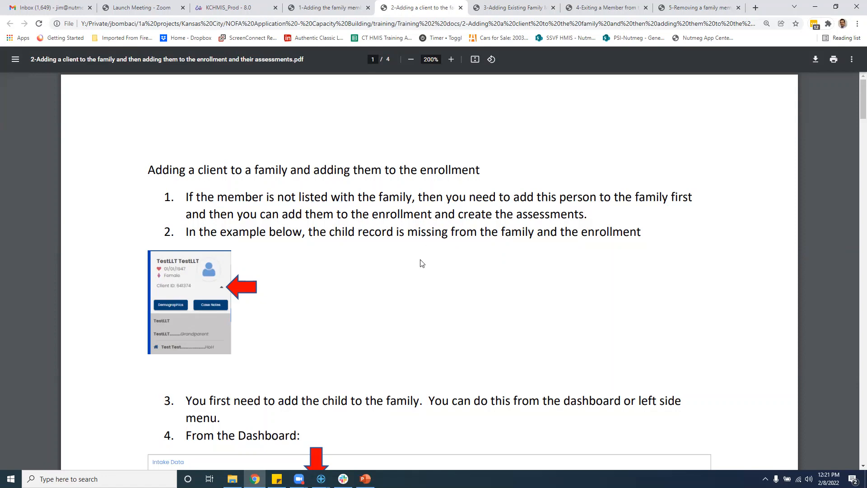
{"action": "scroll", "coordinate": [414, 270], "scroll_direction": "down", "scroll_amount": 1}
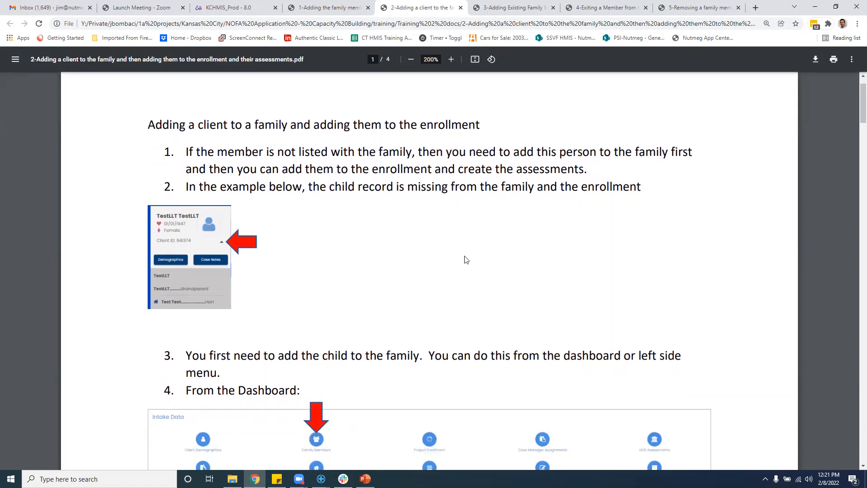
{"action": "scroll", "coordinate": [478, 240], "scroll_direction": "down", "scroll_amount": 1}
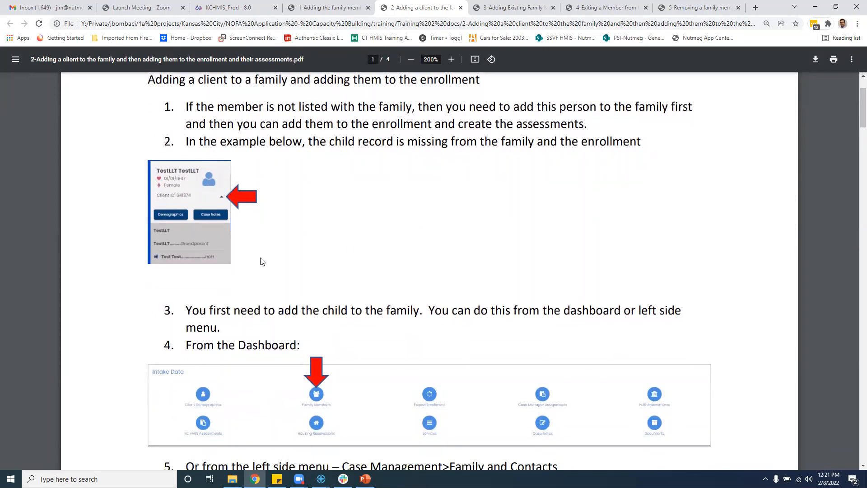
{"action": "scroll", "coordinate": [450, 231], "scroll_direction": "down", "scroll_amount": 1}
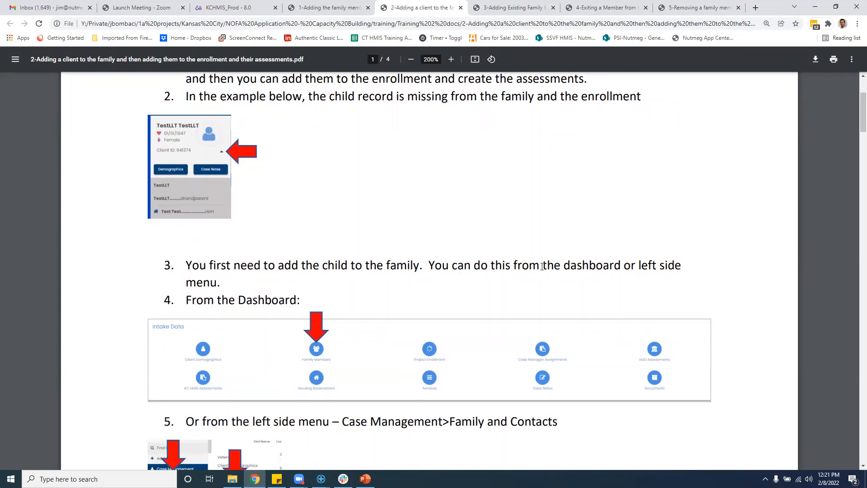
{"action": "scroll", "coordinate": [543, 270], "scroll_direction": "down", "scroll_amount": 1}
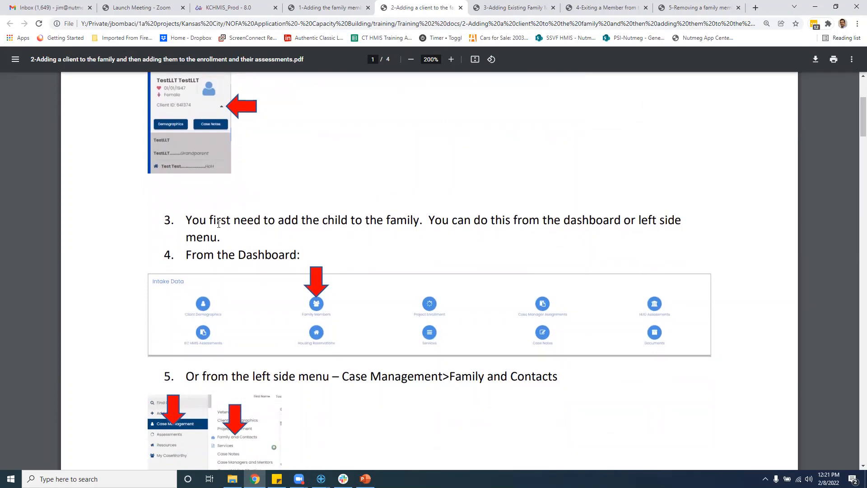
{"action": "scroll", "coordinate": [219, 224], "scroll_direction": "down", "scroll_amount": 2}
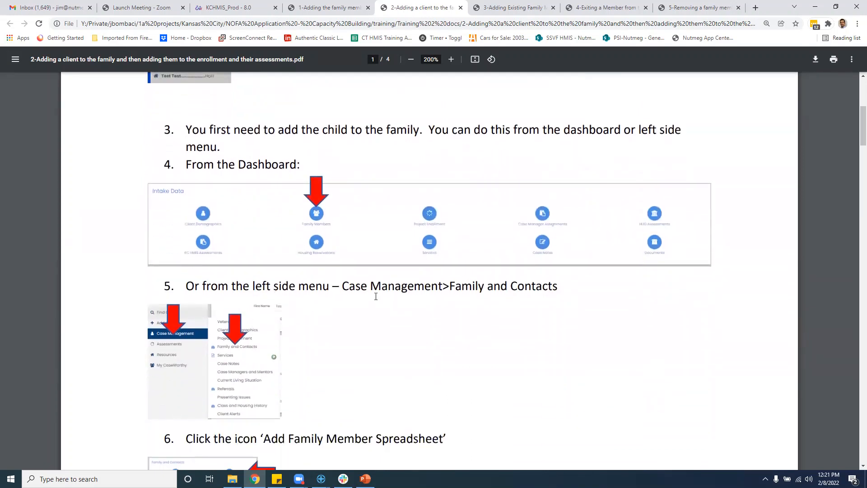
{"action": "scroll", "coordinate": [375, 296], "scroll_direction": "down", "scroll_amount": 1}
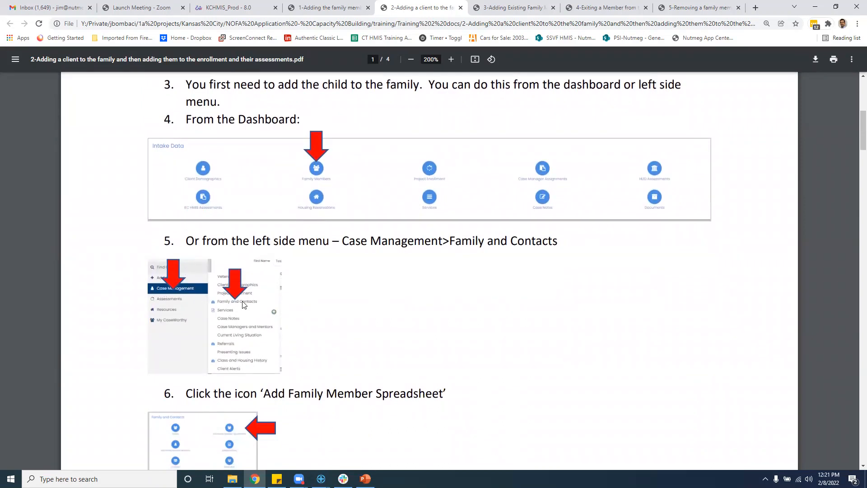
Return to the client's record in CaseWorthy and open its Family and Contacts page under Case Management
{"action": "left_click", "coordinate": [226, 8]}
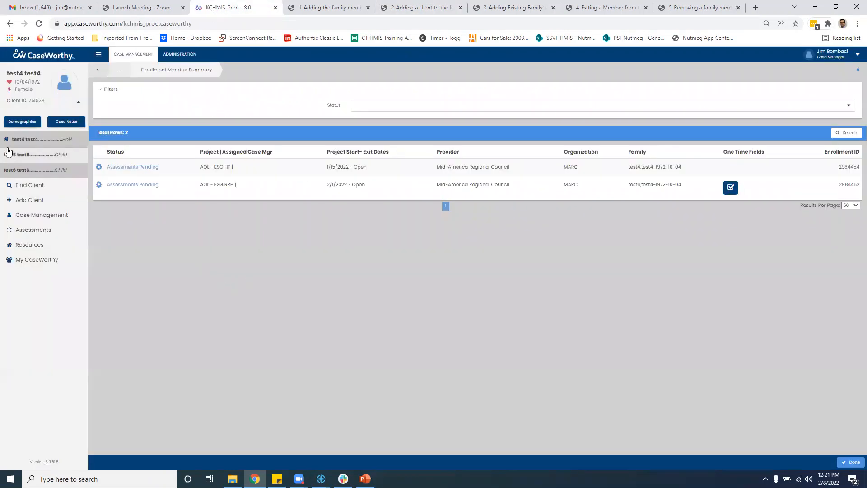
{"action": "left_click", "coordinate": [41, 215]}
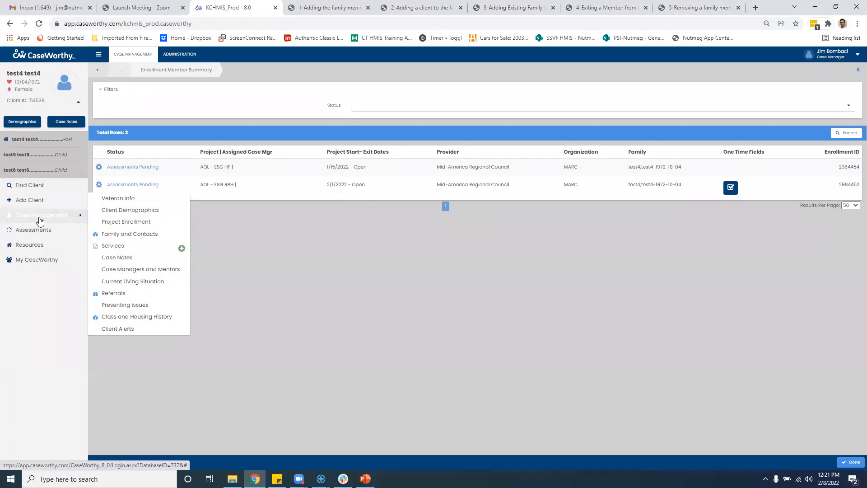
{"action": "left_click", "coordinate": [122, 234]}
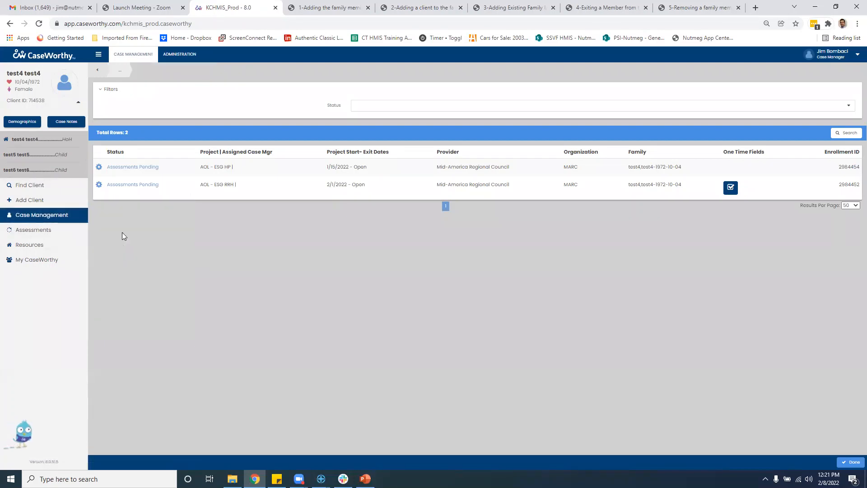
Consult steps 6 and 7 of the guide and open Add Family Member Spreadsheet for the client
{"action": "left_click", "coordinate": [406, 7]}
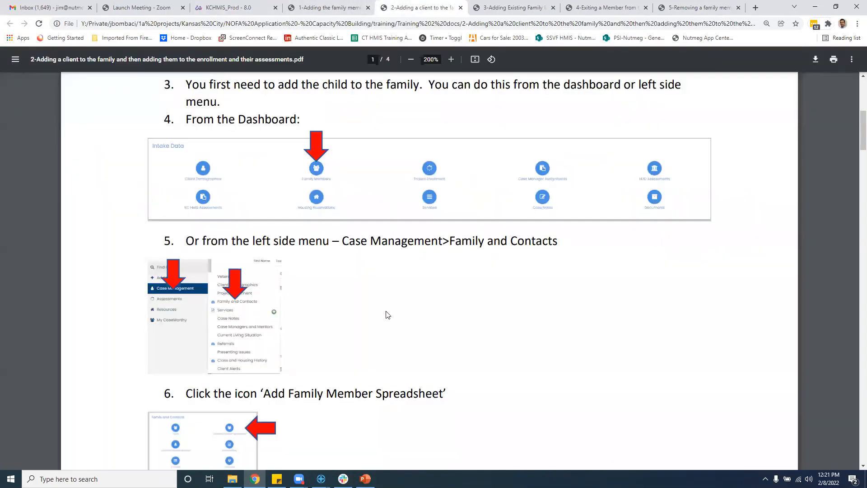
{"action": "scroll", "coordinate": [374, 285], "scroll_direction": "down", "scroll_amount": 2}
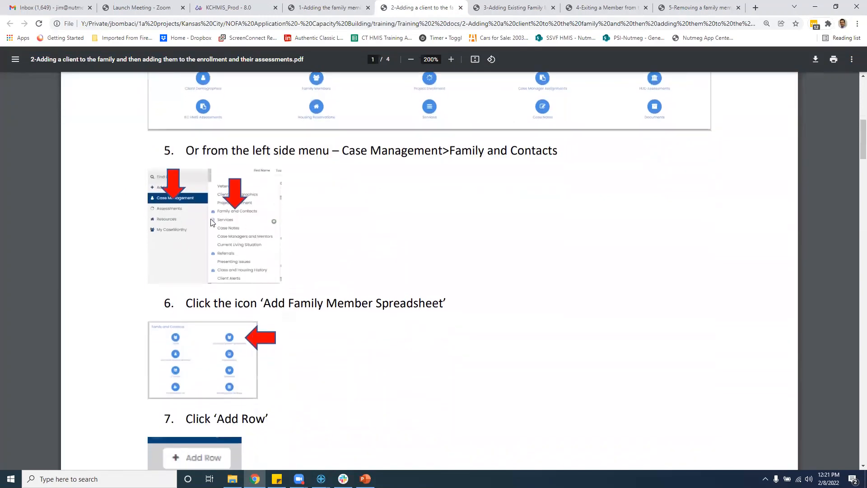
{"action": "scroll", "coordinate": [497, 267], "scroll_direction": "down", "scroll_amount": 2}
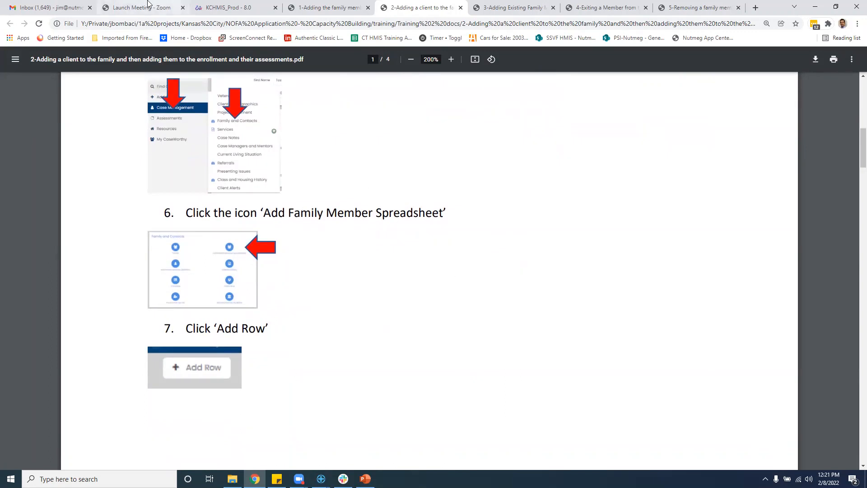
{"action": "left_click", "coordinate": [220, 7]}
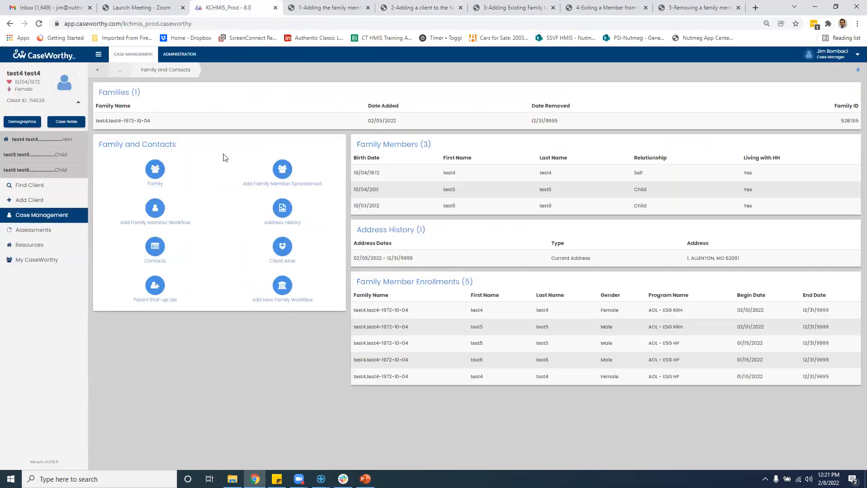
{"action": "left_click", "coordinate": [283, 173]}
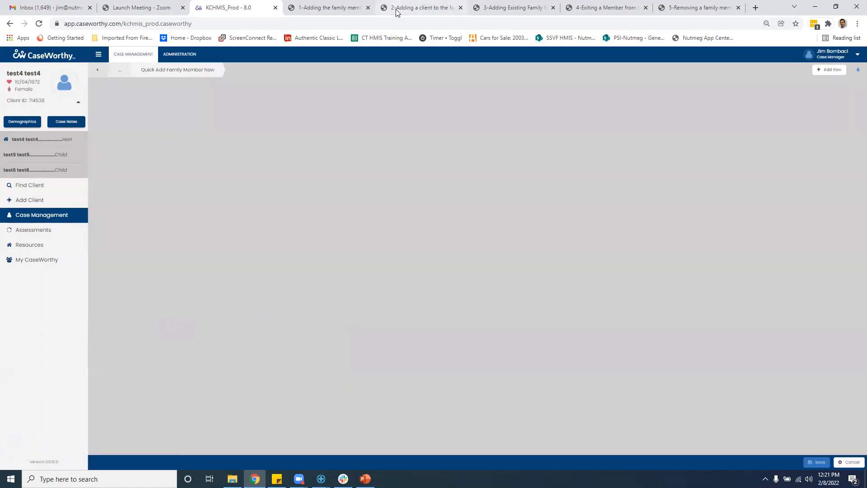
Read the guide's instructions on completing the member form and add a new row to the family member spreadsheet
{"action": "left_click", "coordinate": [413, 10]}
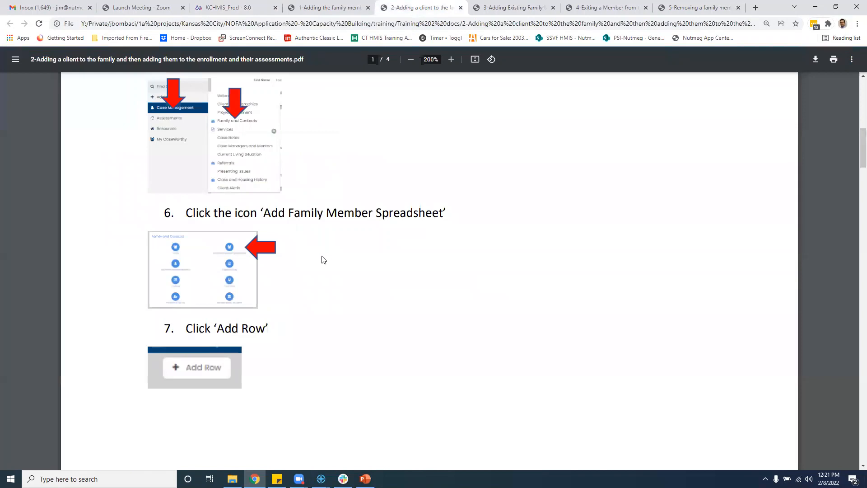
{"action": "scroll", "coordinate": [342, 256], "scroll_direction": "down", "scroll_amount": 1}
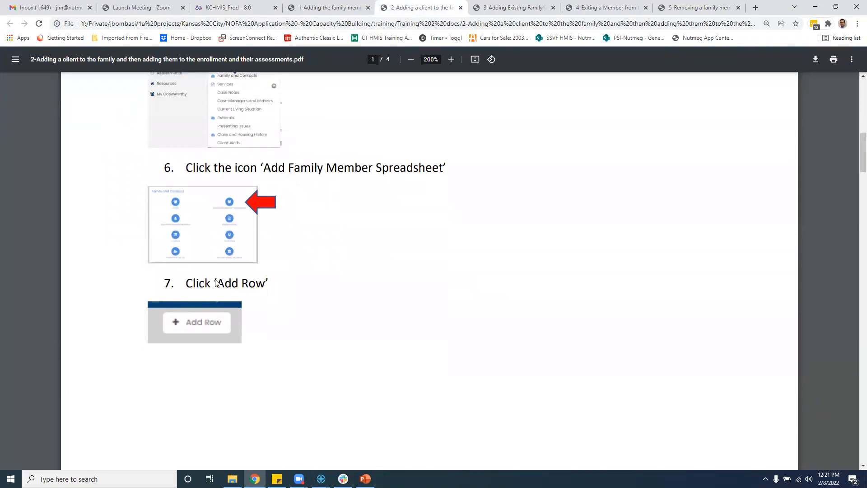
{"action": "scroll", "coordinate": [426, 276], "scroll_direction": "down", "scroll_amount": 7}
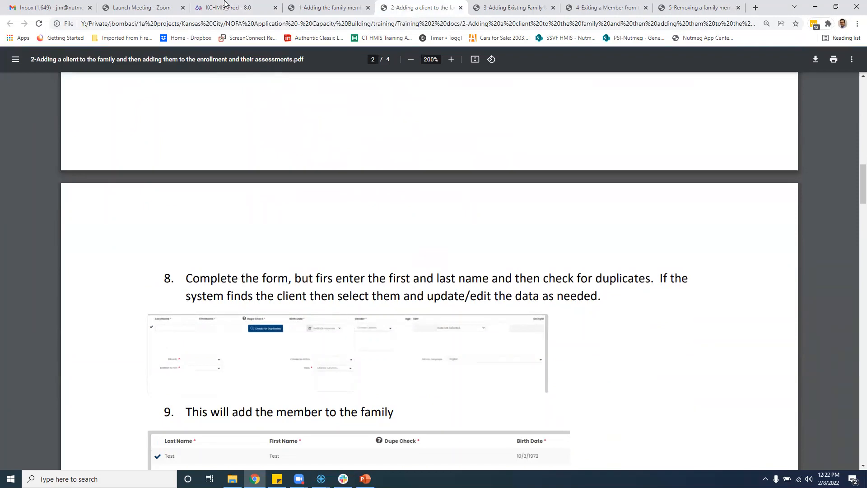
{"action": "left_click", "coordinate": [210, 8]}
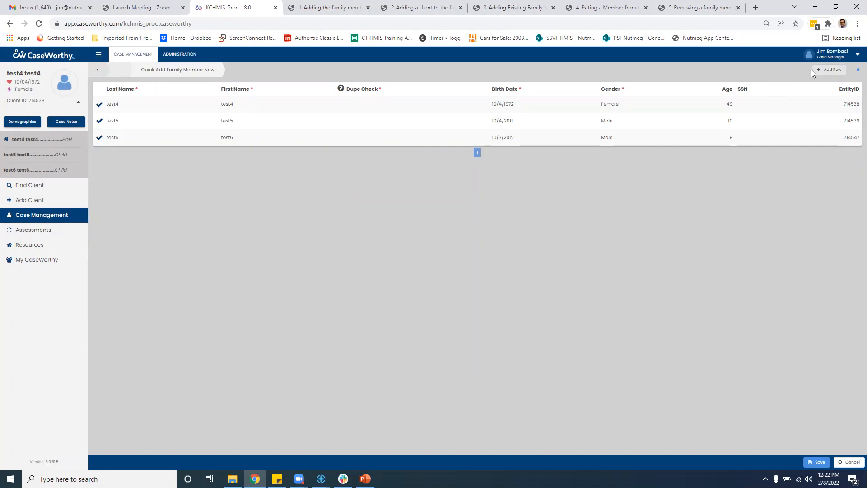
{"action": "left_click", "coordinate": [828, 72]}
Enter test7 as the new member's last and first name, and confirm a new client through the duplicate check
{"action": "left_click", "coordinate": [166, 107]}
{"action": "type", "text": "tse"}
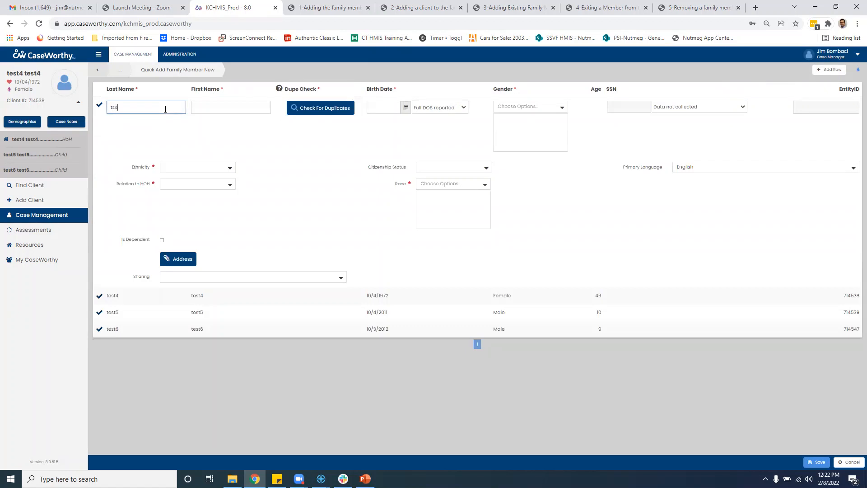
{"action": "type", "text": "st7"}
{"action": "key", "text": "Tab"}
{"action": "type", "text": "test7"}
{"action": "left_click", "coordinate": [326, 109]}
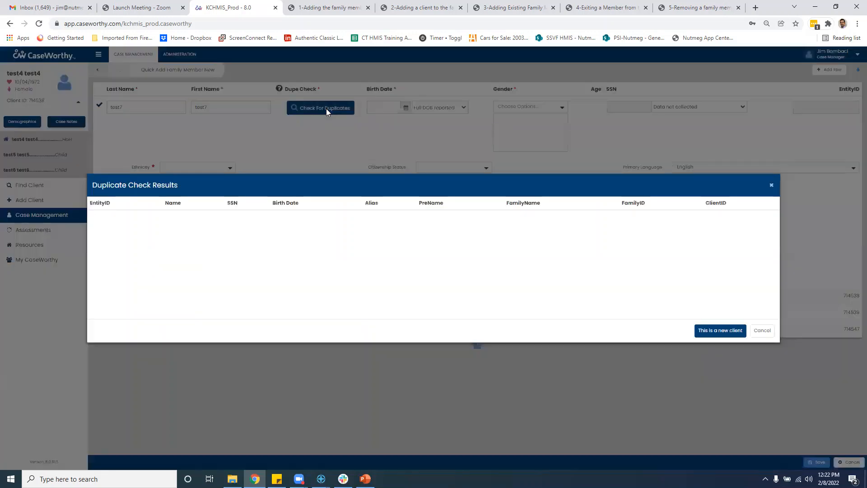
{"action": "left_click", "coordinate": [705, 330]}
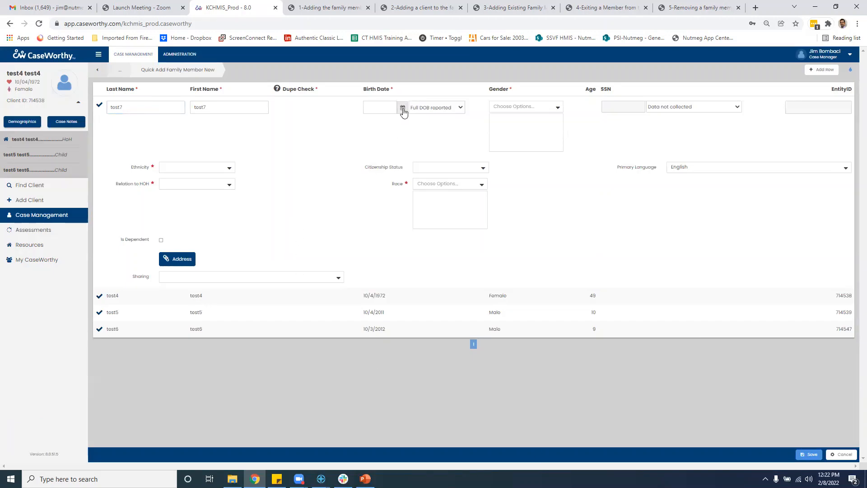
Fill in test7's birth date and set the gender to Female
{"action": "left_click", "coordinate": [386, 107]}
{"action": "type", "text": "10/01/"}
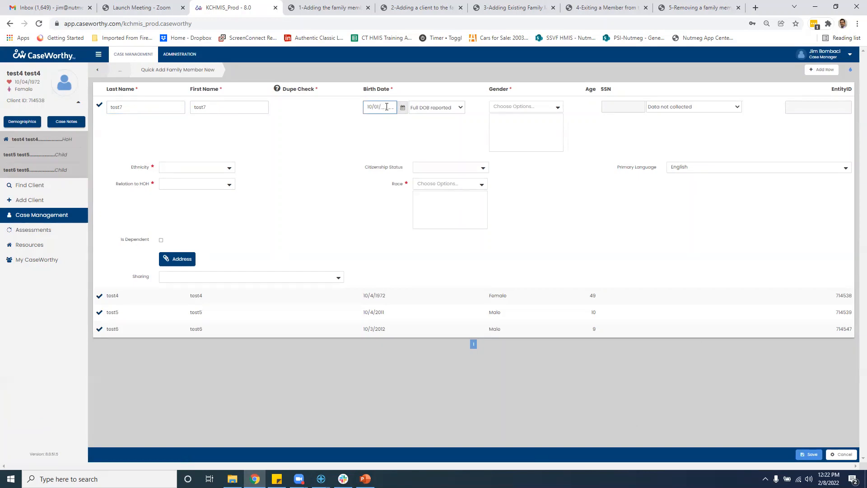
{"action": "type", "text": "2009"}
{"action": "left_click", "coordinate": [532, 106]}
{"action": "left_click", "coordinate": [508, 129]}
{"action": "left_click", "coordinate": [522, 192]}
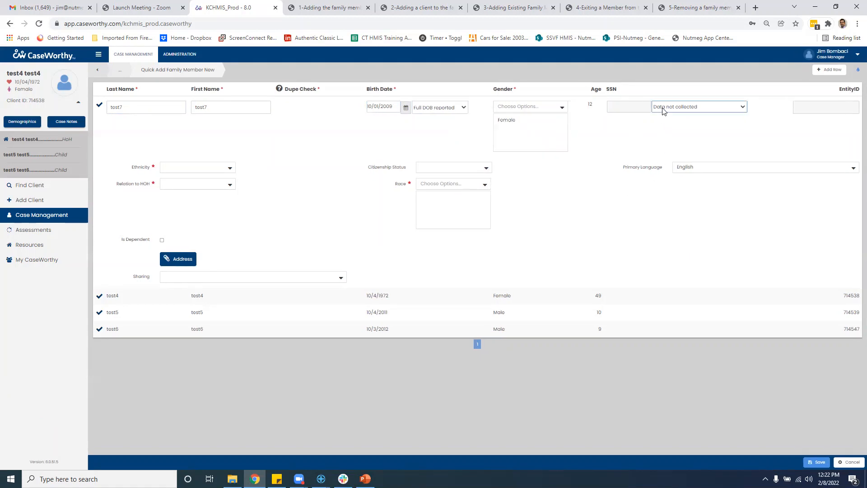
Set test7's ethnicity to Hispanic or Latin(a)(o)(x) and relation to HOH to Child
{"action": "left_click", "coordinate": [190, 168]}
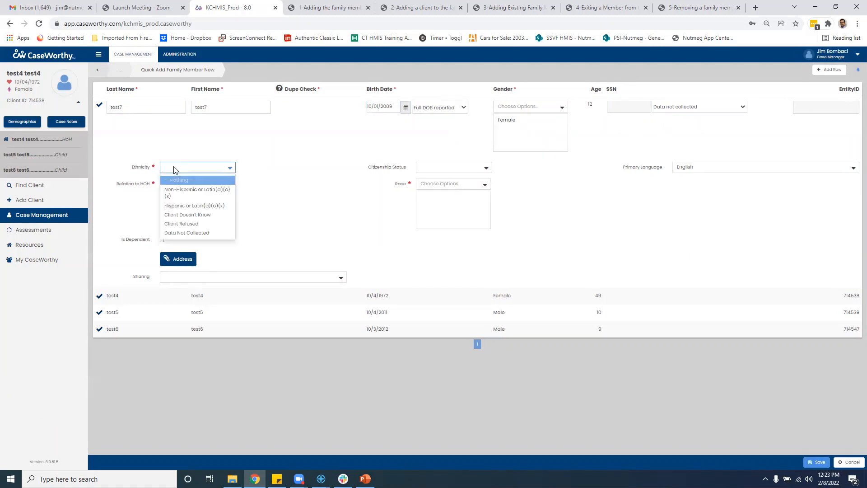
{"action": "left_click", "coordinate": [177, 208]}
{"action": "left_click", "coordinate": [178, 185]}
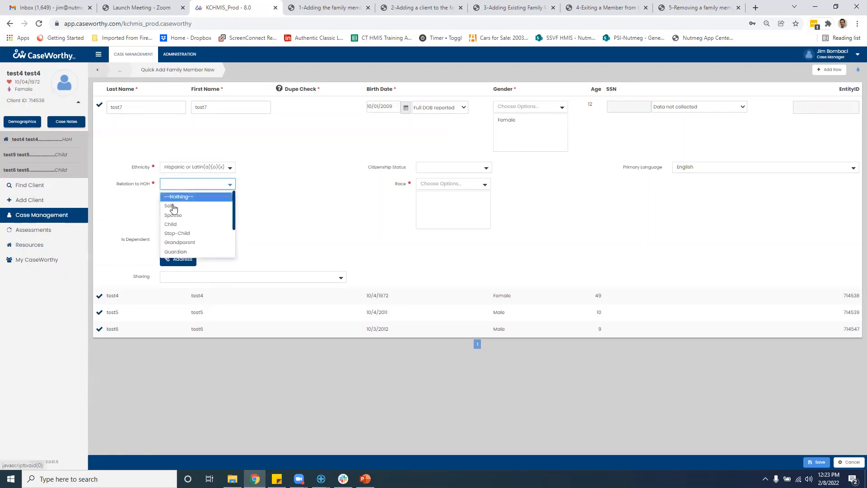
{"action": "left_click", "coordinate": [174, 205]}
{"action": "left_click", "coordinate": [172, 184]}
{"action": "left_click", "coordinate": [172, 225]}
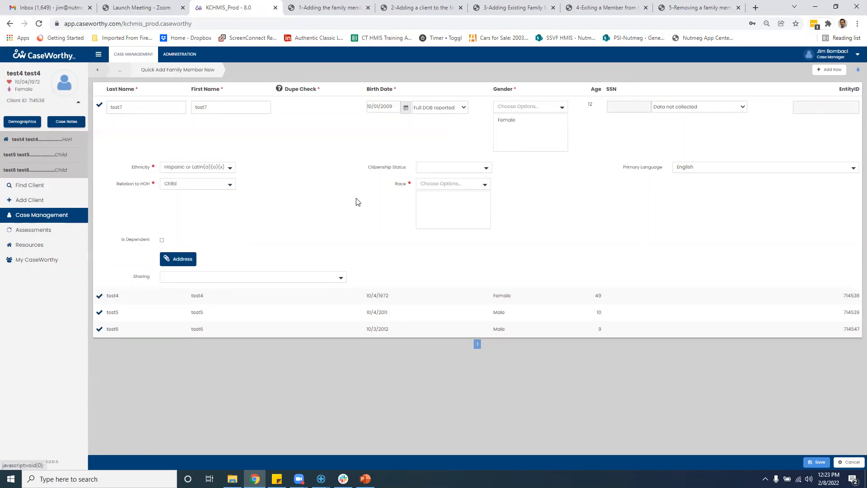
Set test7's race to American Indian, Alaska Native or Indigenous and save the new family member
{"action": "left_click_drag", "start_coordinate": [114, 185], "coordinate": [150, 185]}
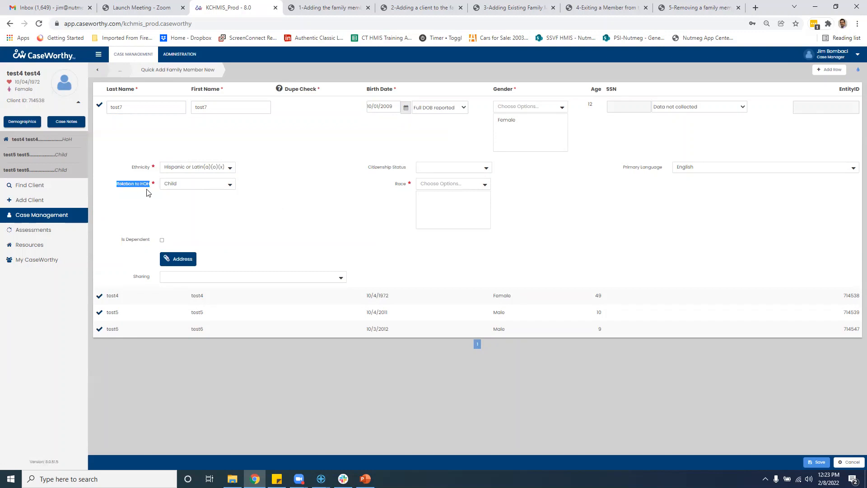
{"action": "left_click", "coordinate": [187, 185]}
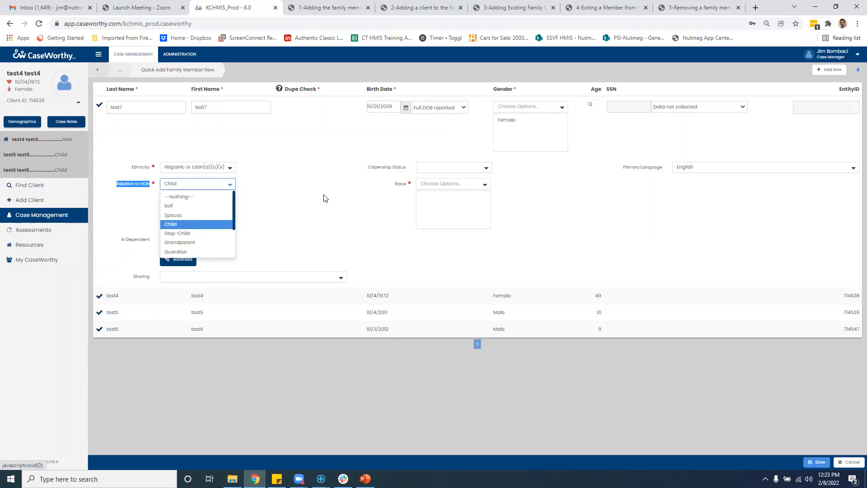
{"action": "left_click", "coordinate": [405, 191]}
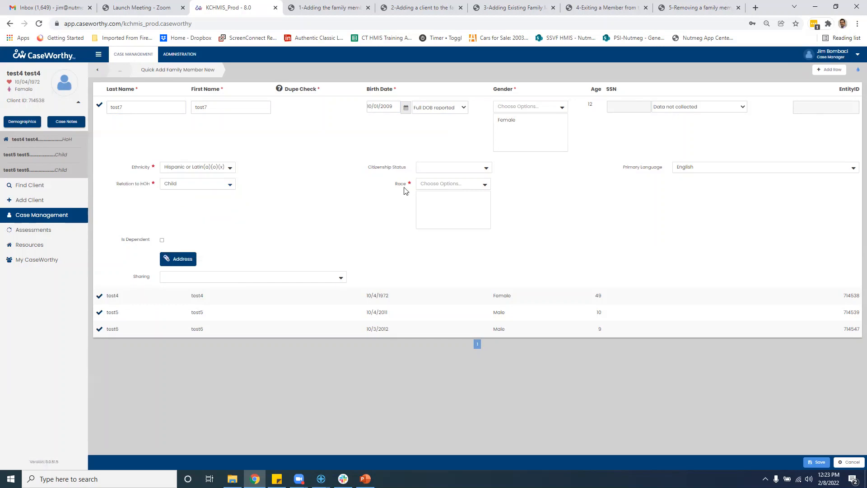
{"action": "left_click", "coordinate": [435, 189]}
{"action": "left_click", "coordinate": [364, 122]}
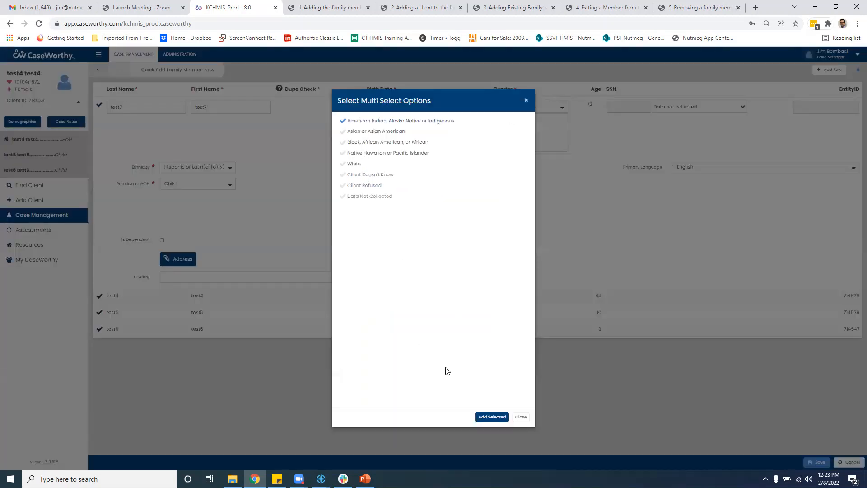
{"action": "left_click", "coordinate": [483, 417]}
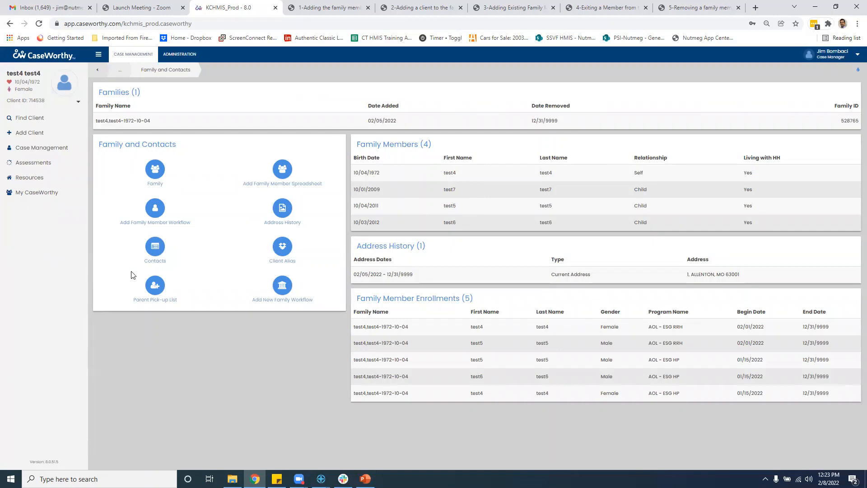
Expand the client's family list and read the PDF guide's instructions on adding a family member to an enrollment
{"action": "left_click", "coordinate": [79, 104]}
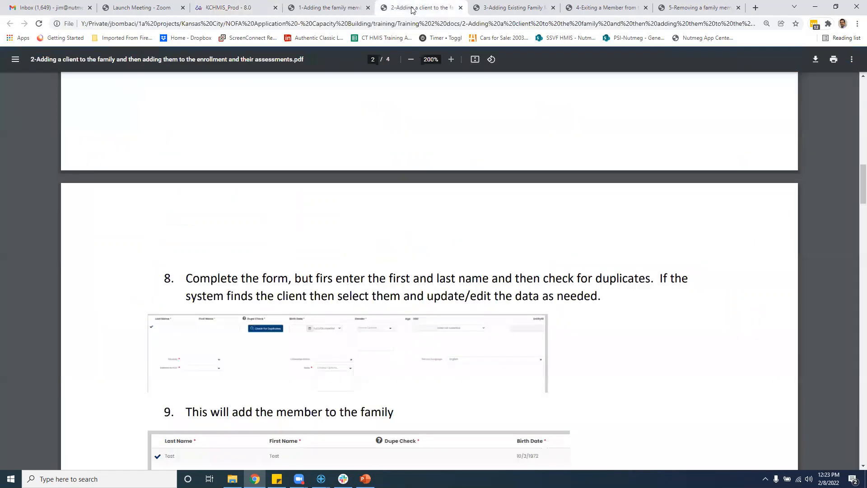
{"action": "left_click", "coordinate": [411, 8]}
{"action": "scroll", "coordinate": [535, 236], "scroll_direction": "down", "scroll_amount": 3}
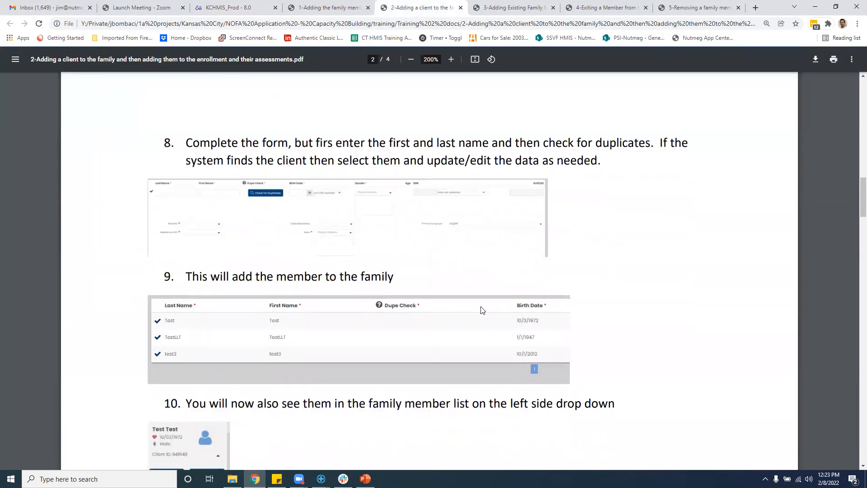
{"action": "scroll", "coordinate": [360, 232], "scroll_direction": "down", "scroll_amount": 3}
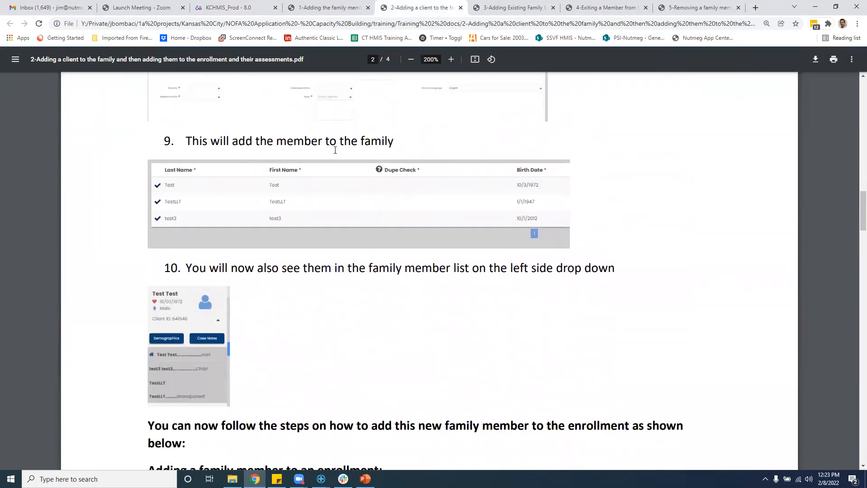
{"action": "scroll", "coordinate": [418, 206], "scroll_direction": "down", "scroll_amount": 2}
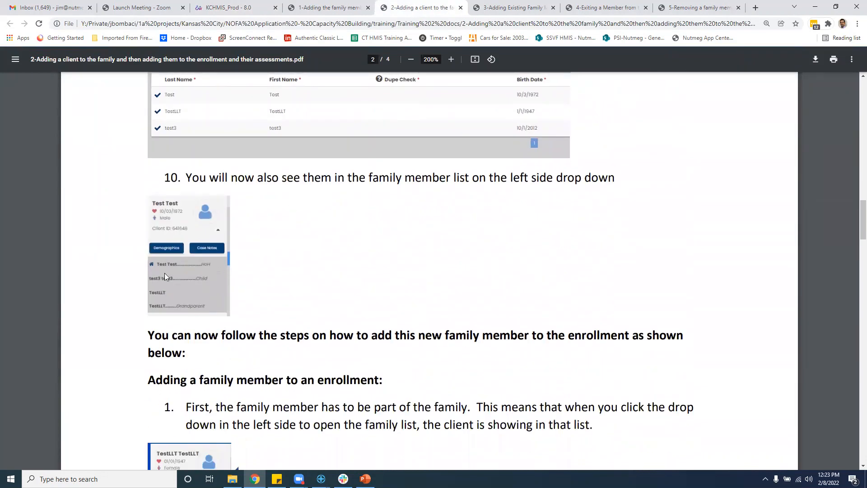
{"action": "scroll", "coordinate": [452, 253], "scroll_direction": "down", "scroll_amount": 3}
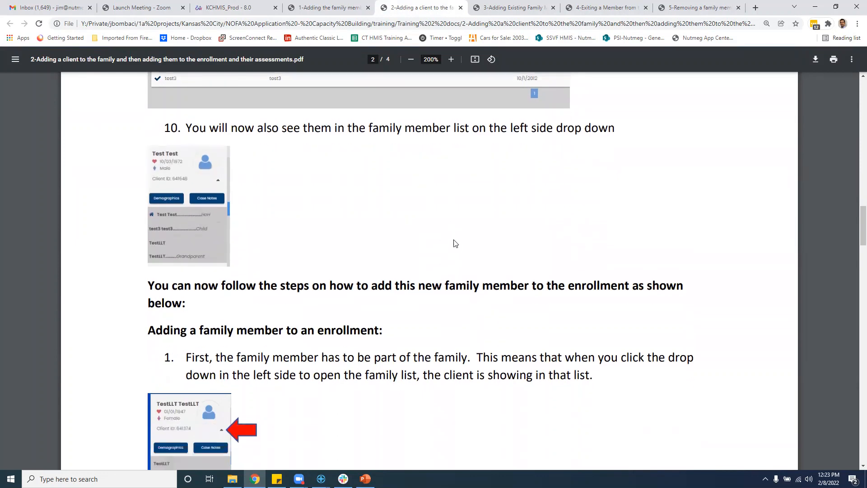
{"action": "scroll", "coordinate": [453, 206], "scroll_direction": "down", "scroll_amount": 1}
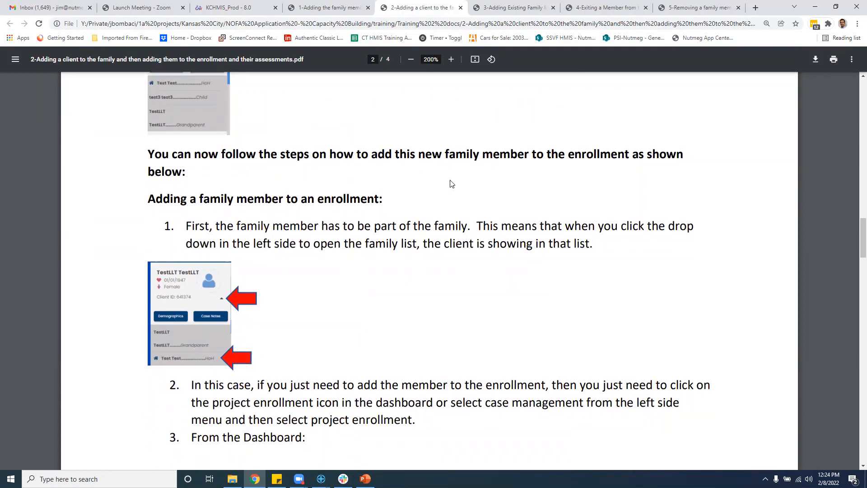
{"action": "scroll", "coordinate": [451, 182], "scroll_direction": "down", "scroll_amount": 1}
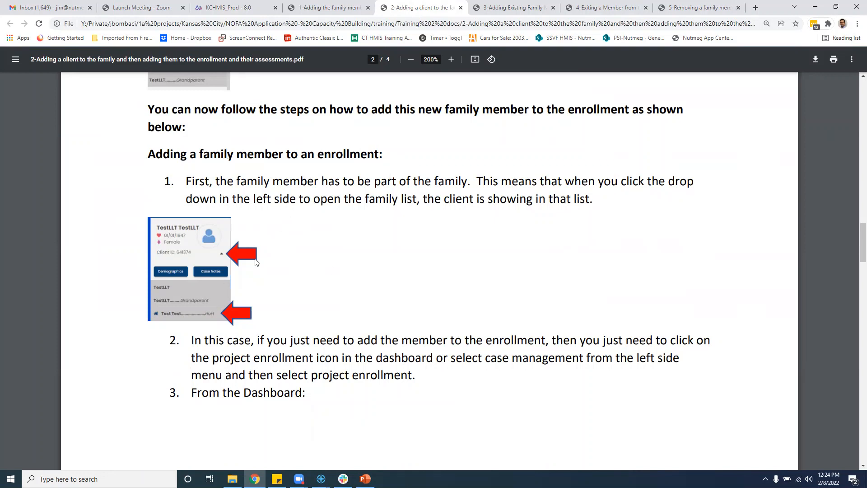
{"action": "scroll", "coordinate": [372, 257], "scroll_direction": "down", "scroll_amount": 2}
{"action": "scroll", "coordinate": [372, 258], "scroll_direction": "down", "scroll_amount": 2}
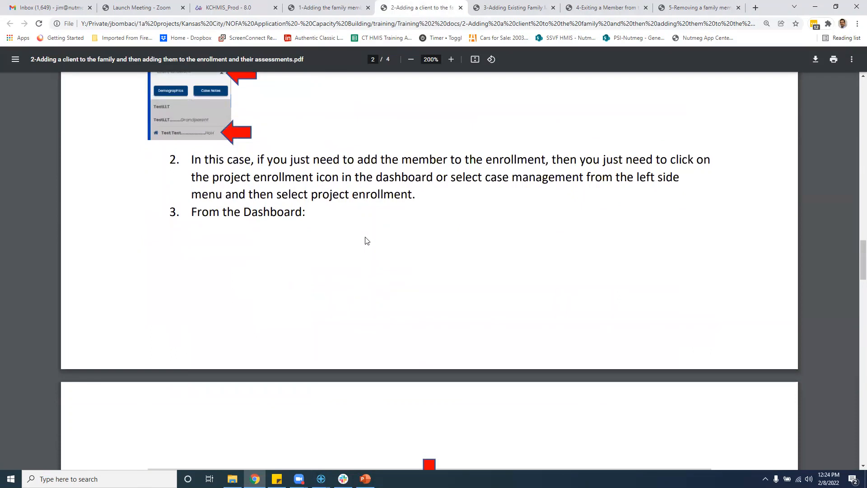
{"action": "scroll", "coordinate": [367, 242], "scroll_direction": "down", "scroll_amount": 8}
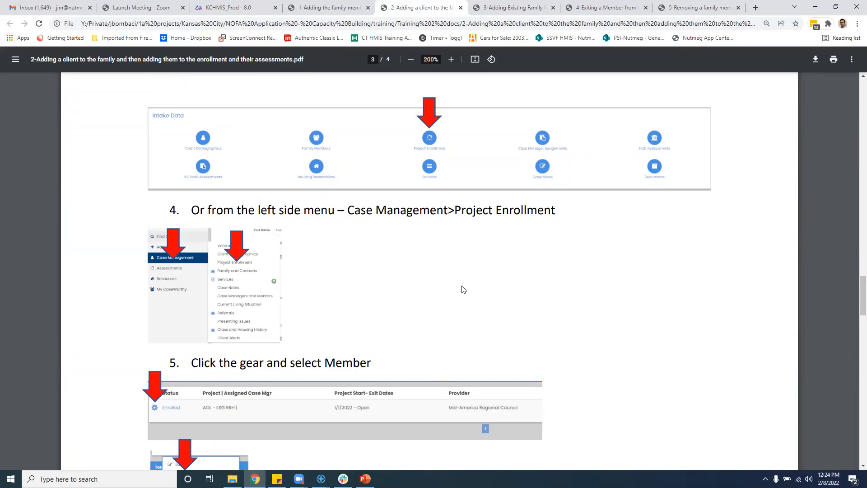
{"action": "scroll", "coordinate": [463, 289], "scroll_direction": "down", "scroll_amount": 2}
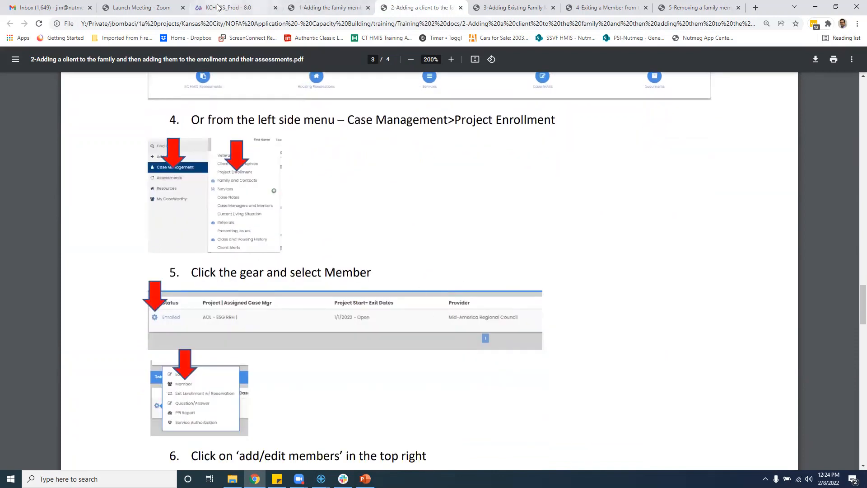
Return to CaseWorthy and open the member list of test4's AOL - ESG HP project enrollment
{"action": "left_click", "coordinate": [218, 7]}
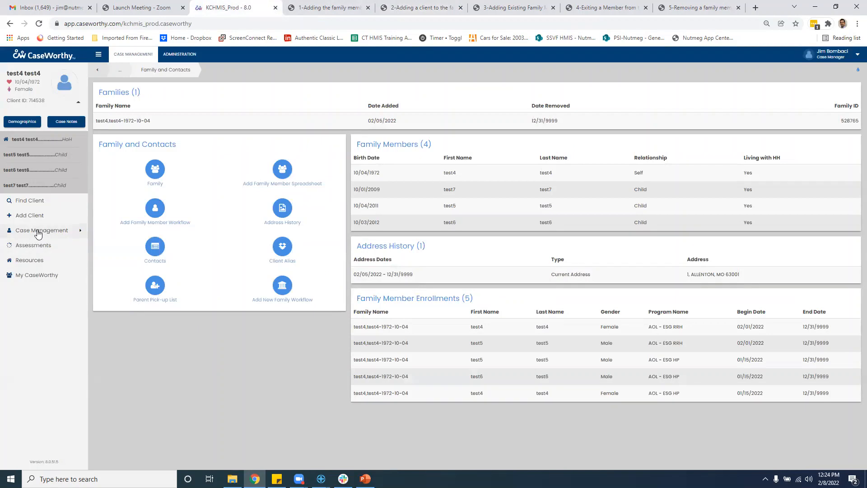
{"action": "left_click", "coordinate": [39, 232]}
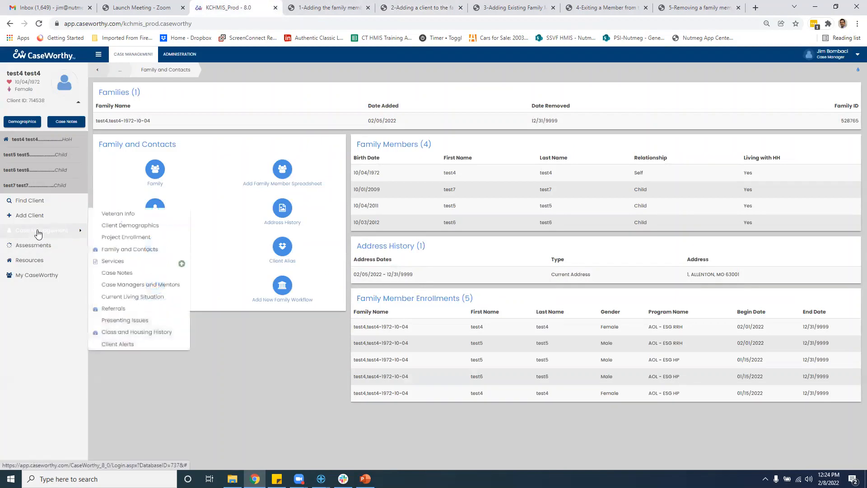
{"action": "left_click", "coordinate": [115, 229]}
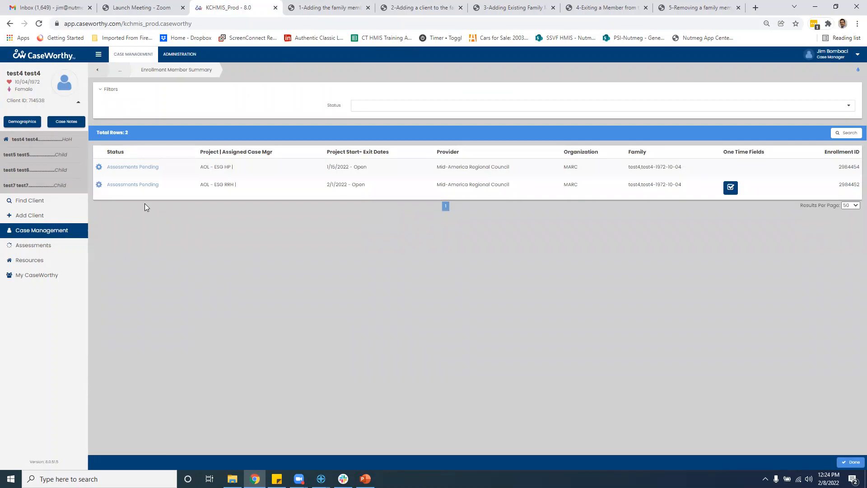
{"action": "left_click", "coordinate": [99, 167]}
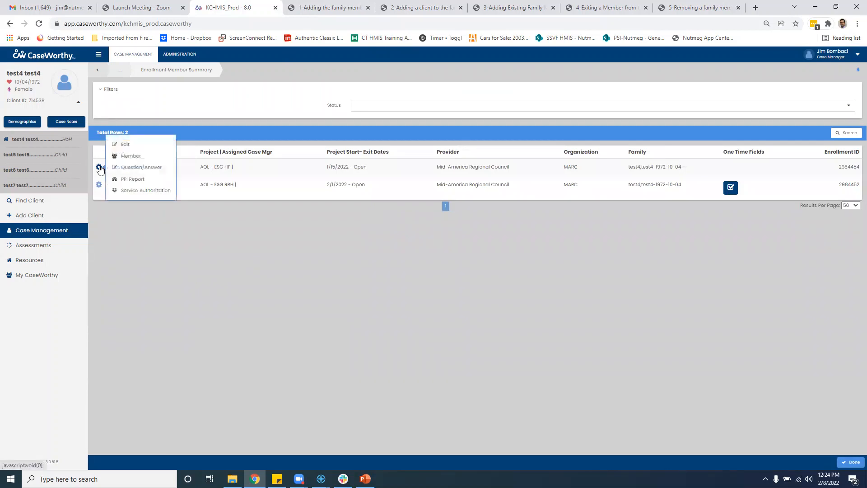
{"action": "left_click", "coordinate": [131, 156]}
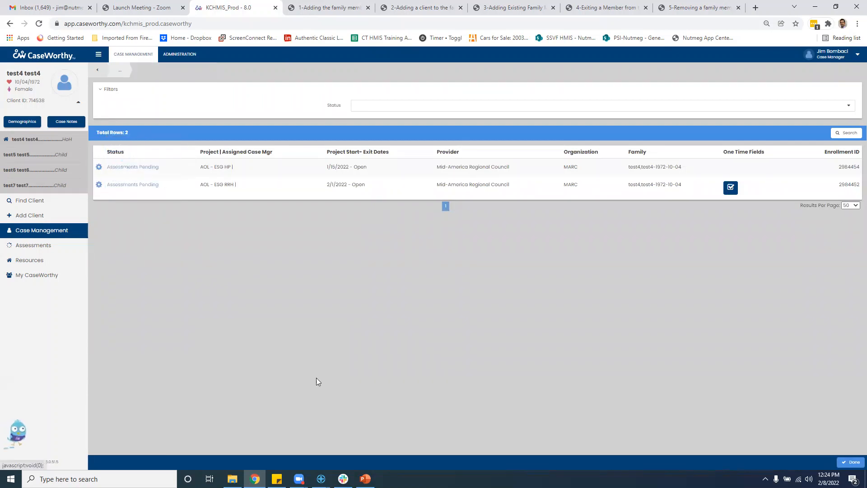
Read the PDF guide's steps on adding or editing enrollment members, and return to the enrollment's member list
{"action": "left_click", "coordinate": [421, 6]}
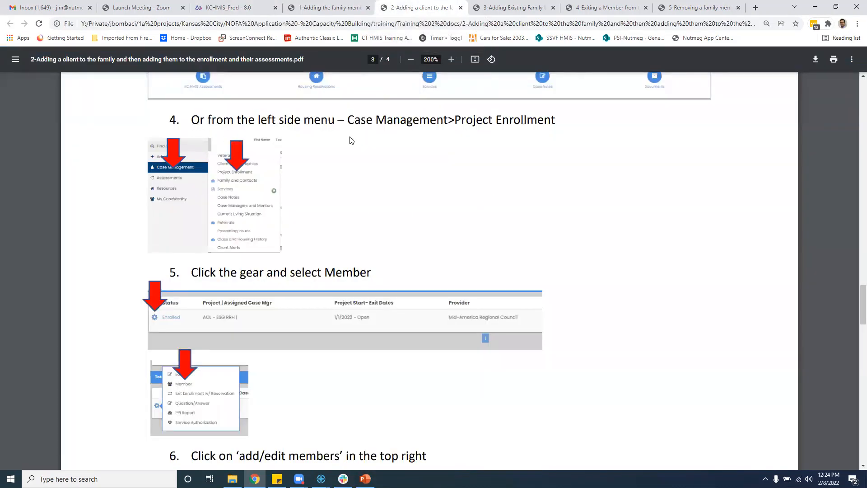
{"action": "scroll", "coordinate": [308, 283], "scroll_direction": "down", "scroll_amount": 3}
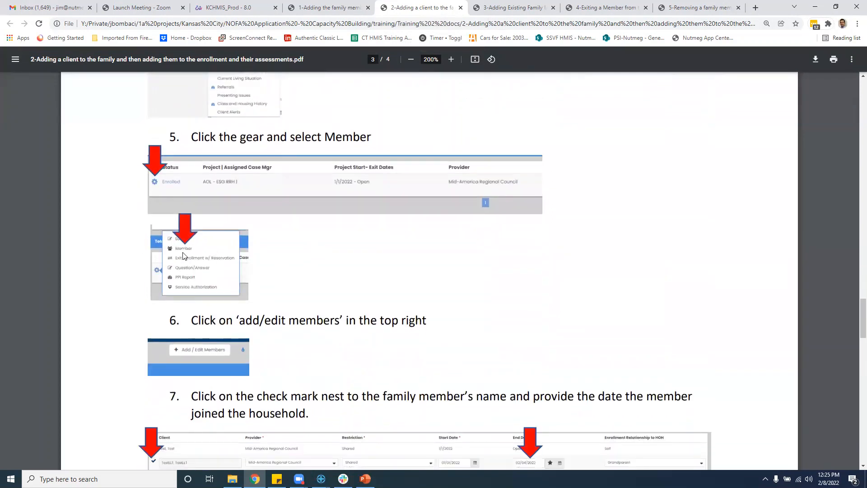
{"action": "scroll", "coordinate": [482, 317], "scroll_direction": "down", "scroll_amount": 2}
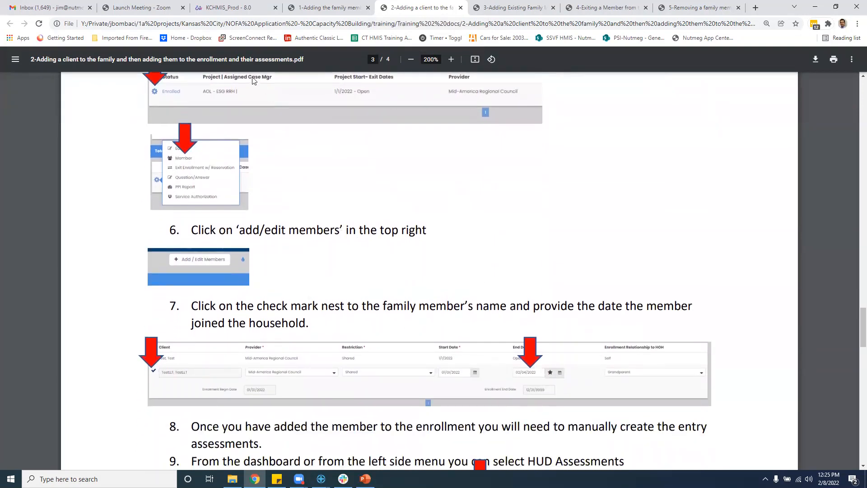
{"action": "left_click", "coordinate": [240, 8]}
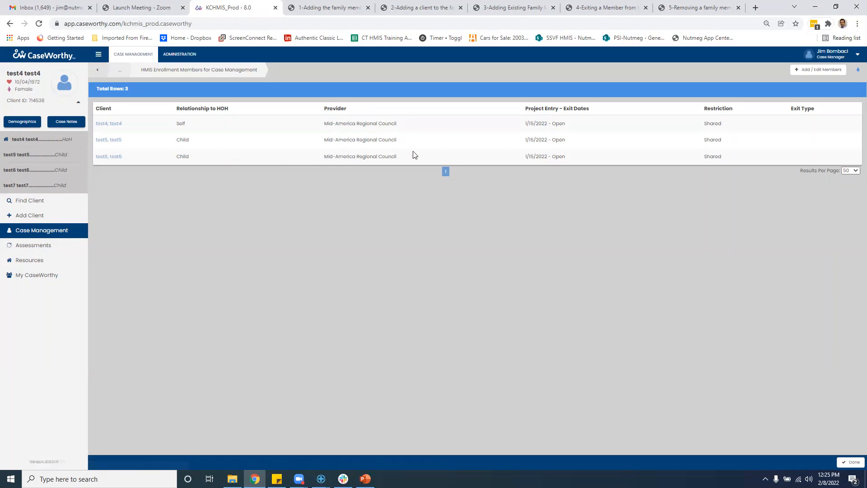
Include test7 in the AOL - ESG HP enrollment with start date 01/31/2022 and an open end date
{"action": "left_click", "coordinate": [819, 71]}
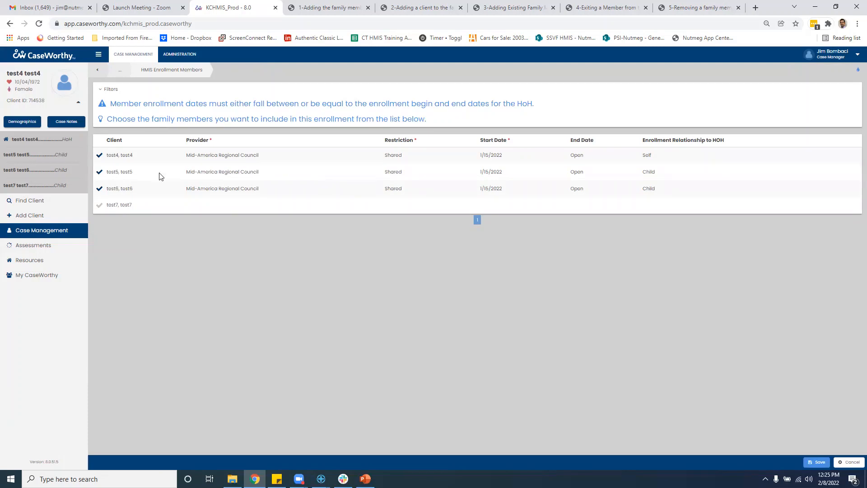
{"action": "left_click", "coordinate": [99, 205]}
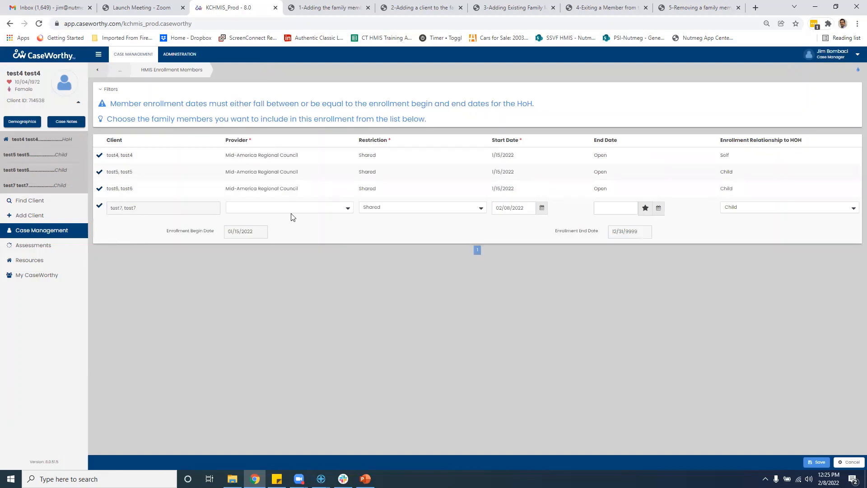
{"action": "left_click", "coordinate": [506, 207]}
{"action": "type", "text": "01/31/2022"}
{"action": "left_click", "coordinate": [501, 316]}
{"action": "left_click", "coordinate": [645, 208]}
{"action": "left_click", "coordinate": [817, 461]}
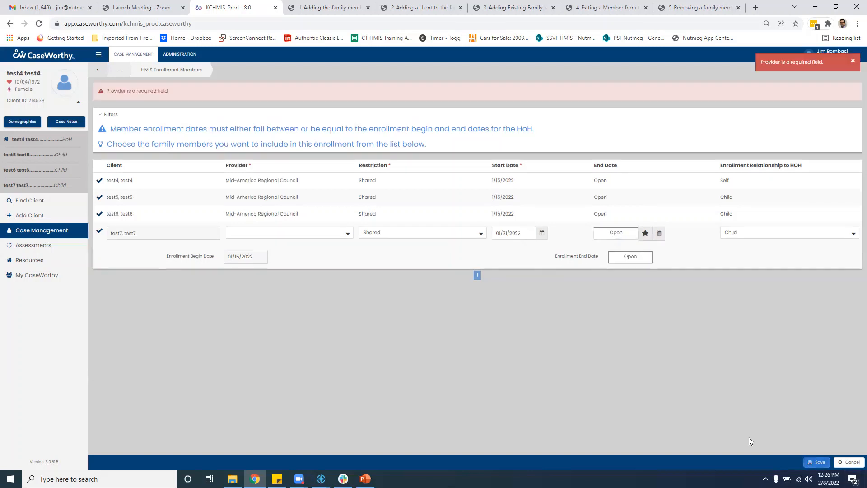
Set test7's provider to Mid-America Regional Council, and save the enrollment members to return to the enrollment summary
{"action": "left_click", "coordinate": [295, 233]}
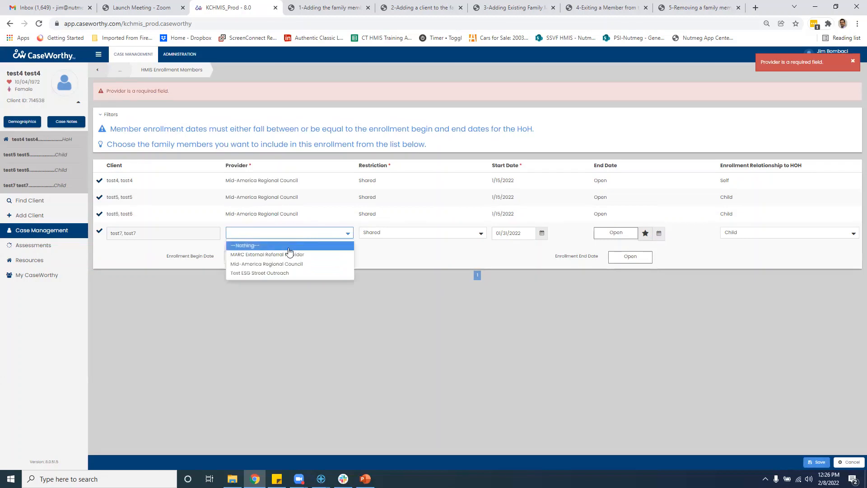
{"action": "left_click", "coordinate": [281, 266]}
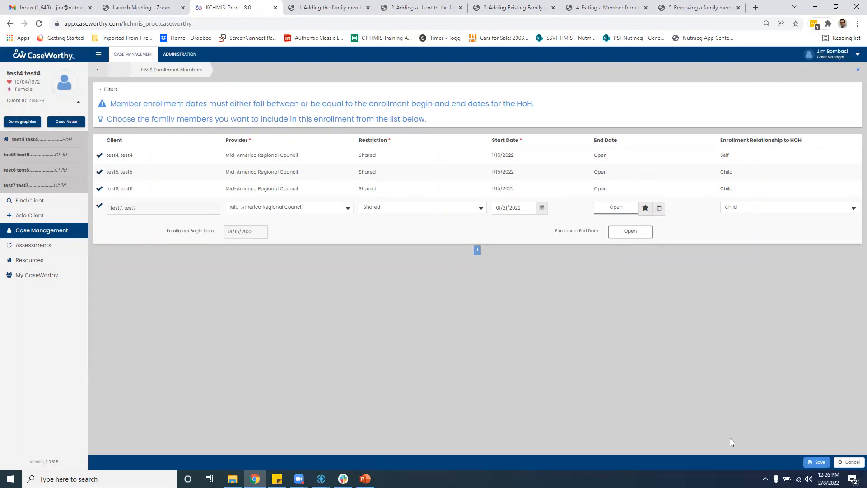
{"action": "left_click", "coordinate": [817, 462]}
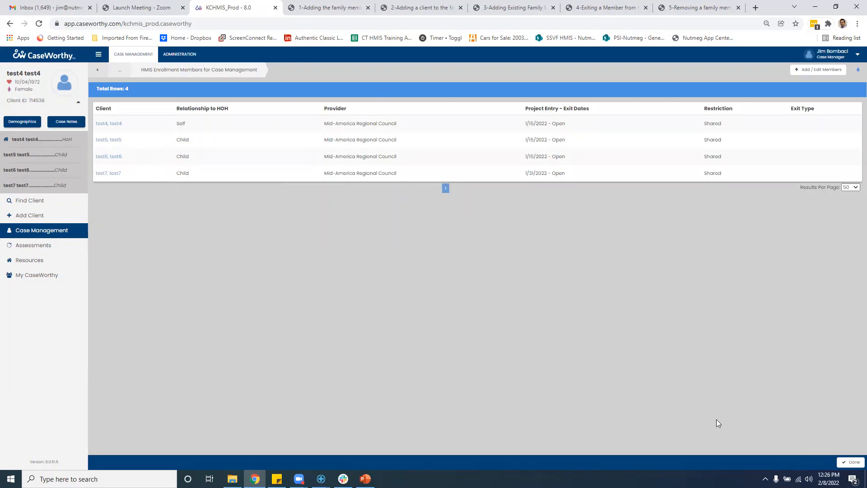
{"action": "left_click", "coordinate": [843, 463]}
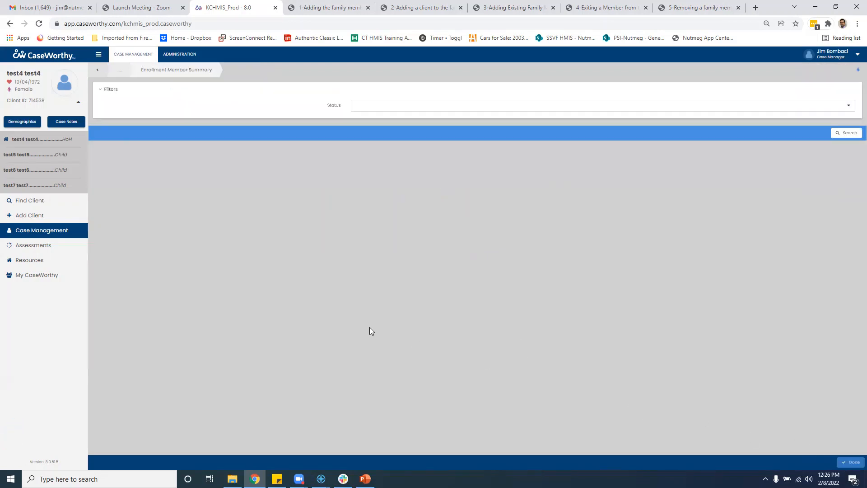
Open the member list of the AOL - ESG RRH enrollment and compare it with the client's family list
{"action": "left_click", "coordinate": [79, 107]}
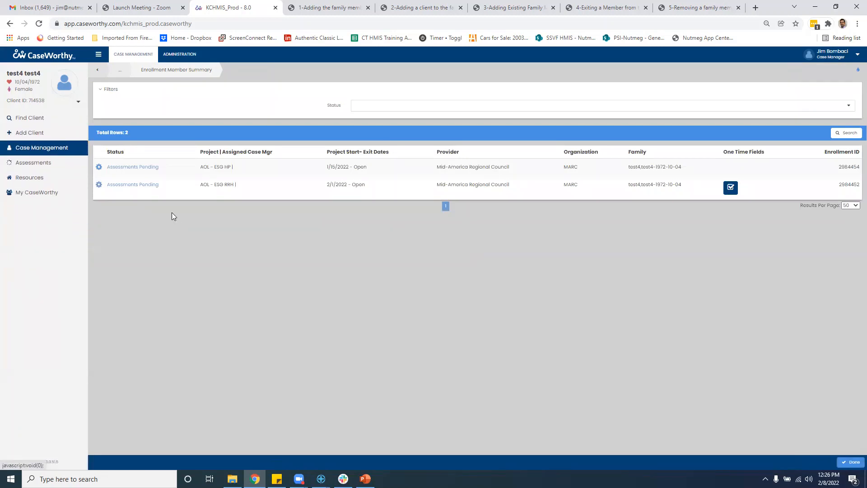
{"action": "left_click_drag", "start_coordinate": [106, 171], "coordinate": [239, 170]}
{"action": "left_click", "coordinate": [213, 231]}
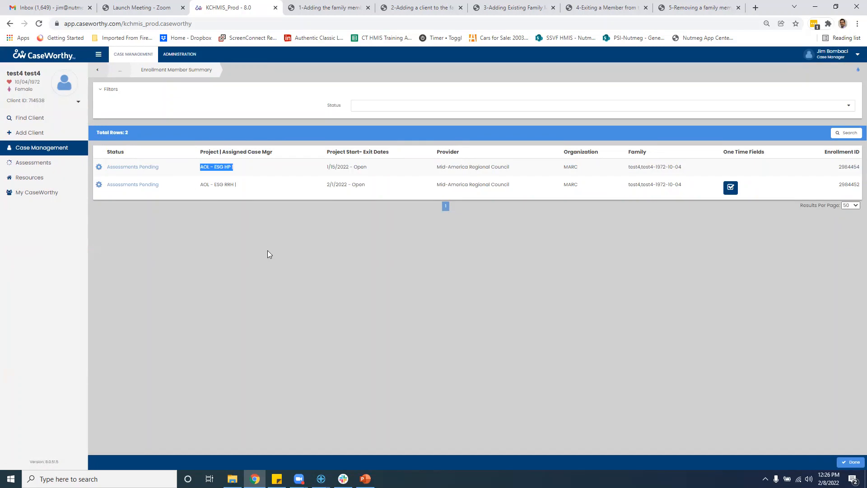
{"action": "left_click", "coordinate": [99, 185]}
{"action": "left_click", "coordinate": [132, 172]}
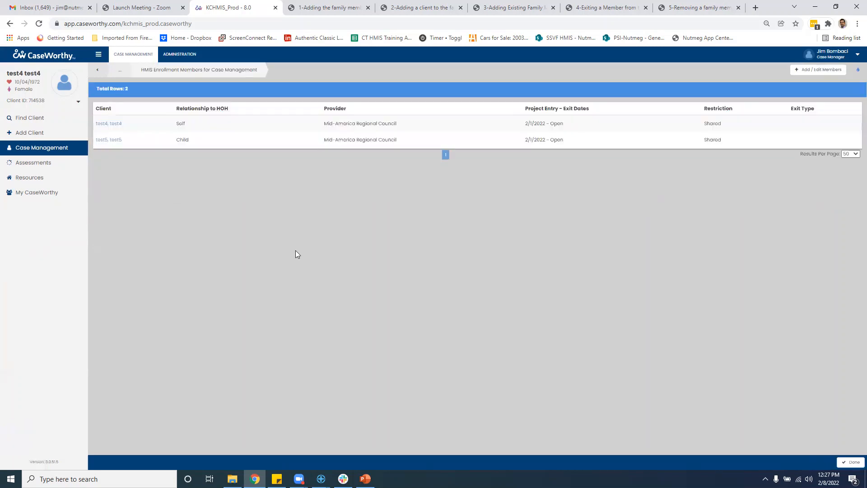
{"action": "left_click", "coordinate": [78, 103]}
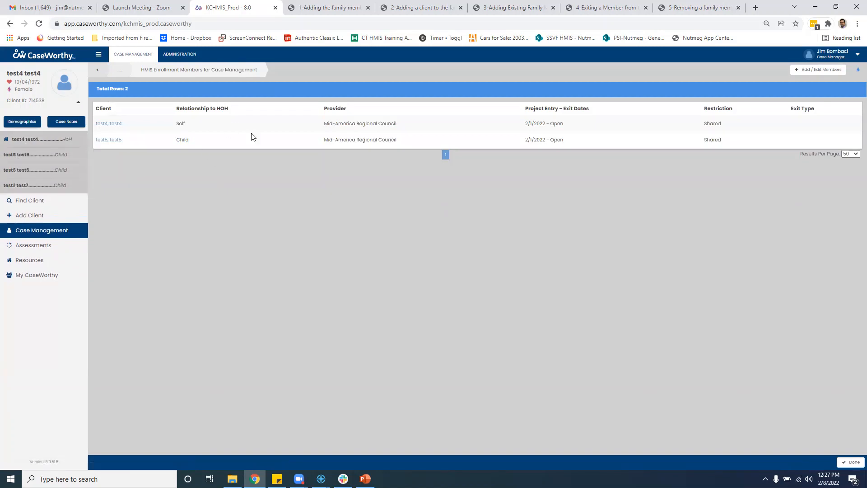
Return to the enrollment summary, review the Add / Edit Members form of the AOL - ESG RRH enrollment, and leave it without changes
{"action": "left_click", "coordinate": [854, 463]}
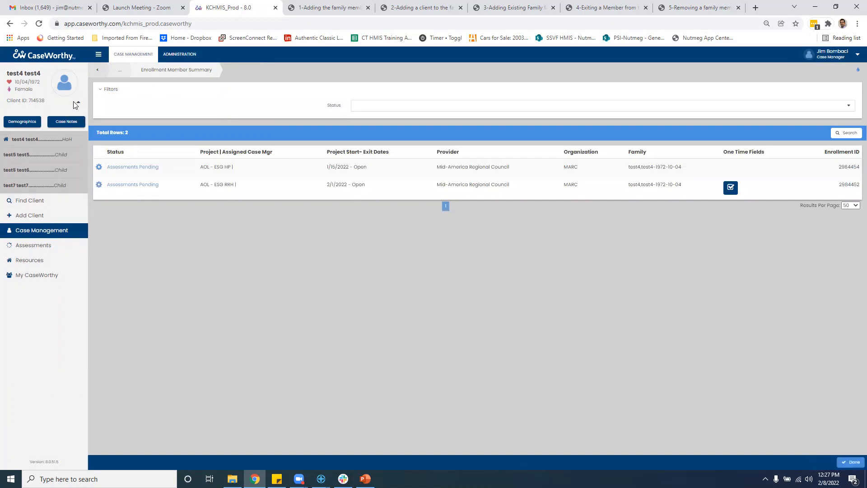
{"action": "left_click", "coordinate": [77, 102]}
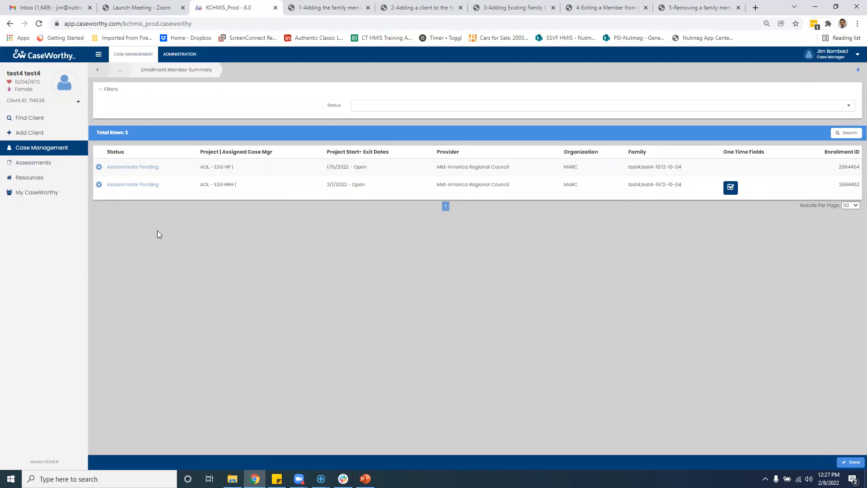
{"action": "left_click", "coordinate": [99, 185]}
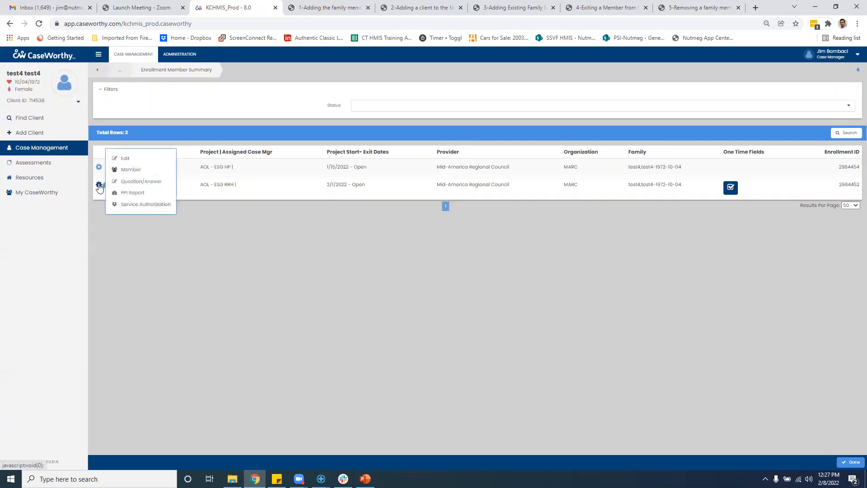
{"action": "left_click", "coordinate": [124, 170]}
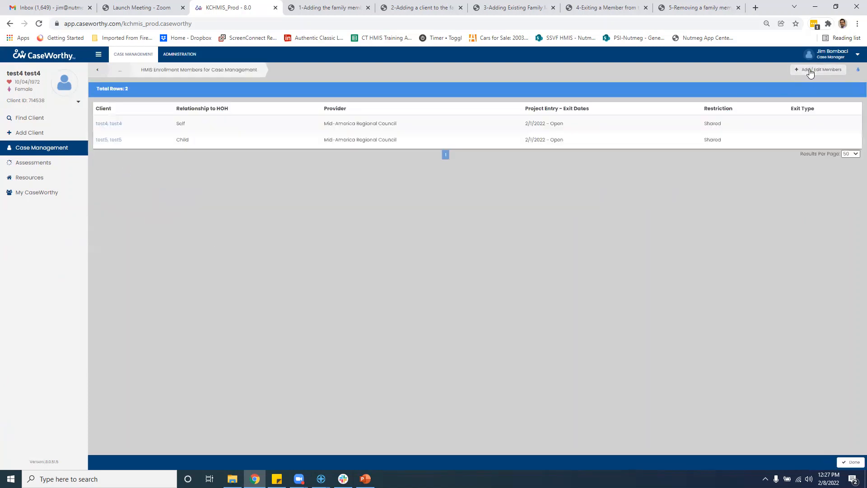
{"action": "left_click", "coordinate": [810, 70]}
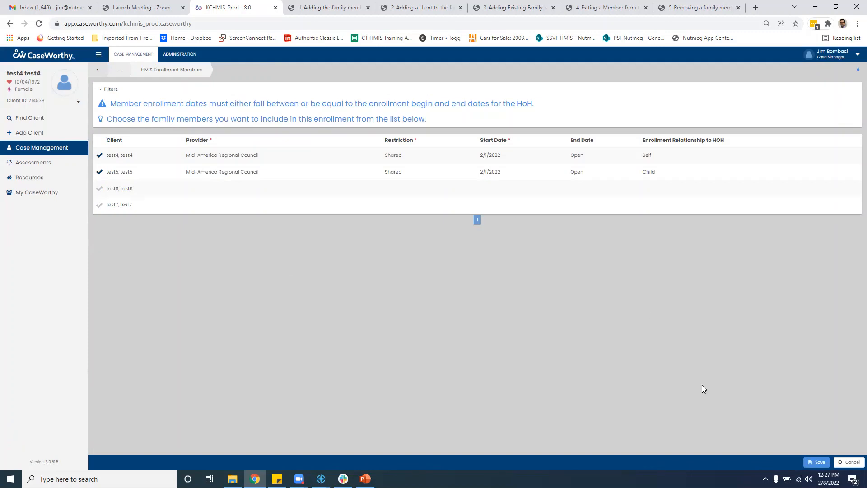
{"action": "left_click", "coordinate": [852, 461]}
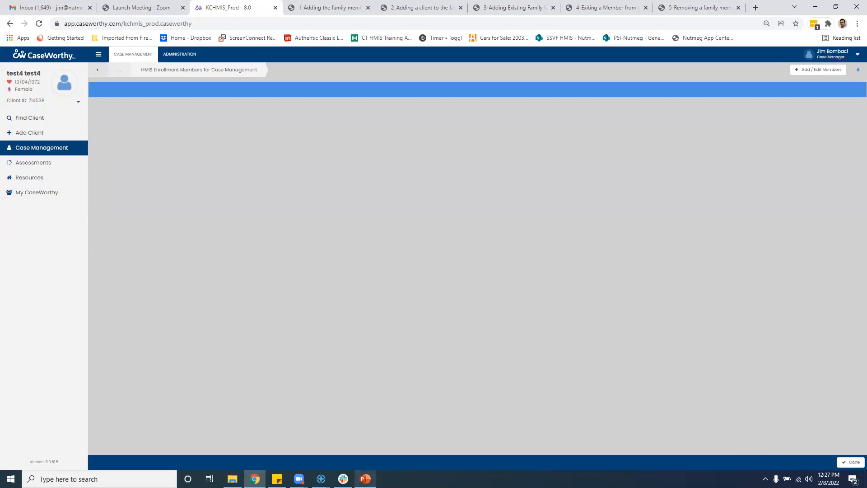
Check the Family Dynamics slide in PowerPoint, and read the browser PDF guide's steps on manually creating entry assessments for an added member
{"action": "left_click", "coordinate": [365, 478]}
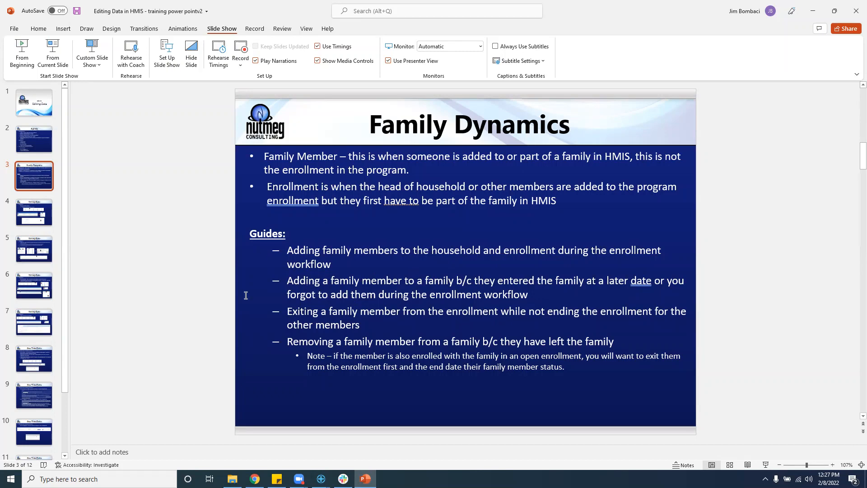
{"action": "left_click", "coordinate": [255, 479]}
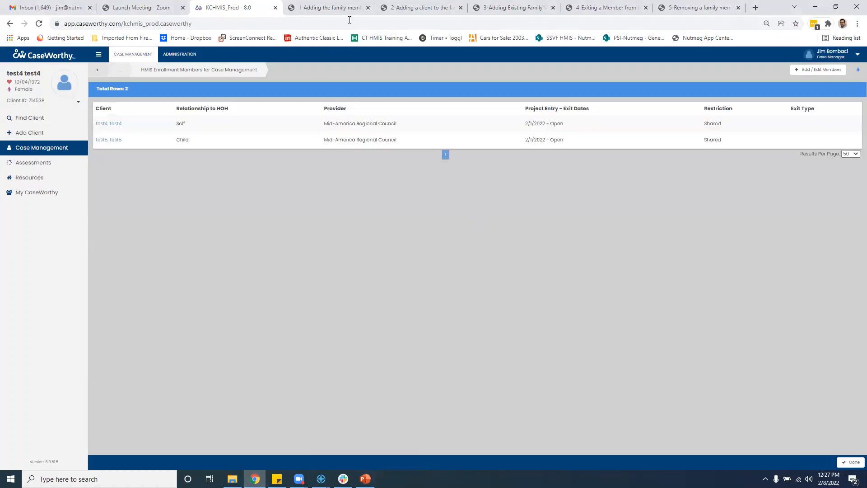
{"action": "left_click", "coordinate": [412, 13]}
{"action": "scroll", "coordinate": [490, 248], "scroll_direction": "down", "scroll_amount": 4}
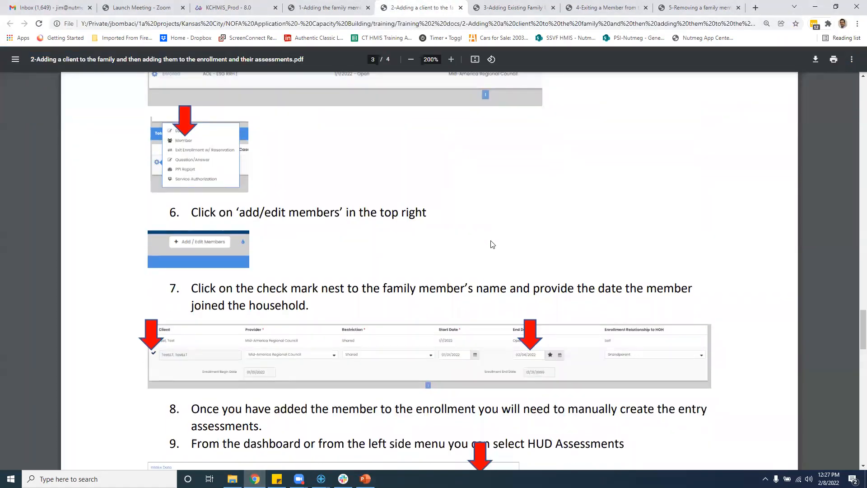
{"action": "scroll", "coordinate": [488, 271], "scroll_direction": "down", "scroll_amount": 7}
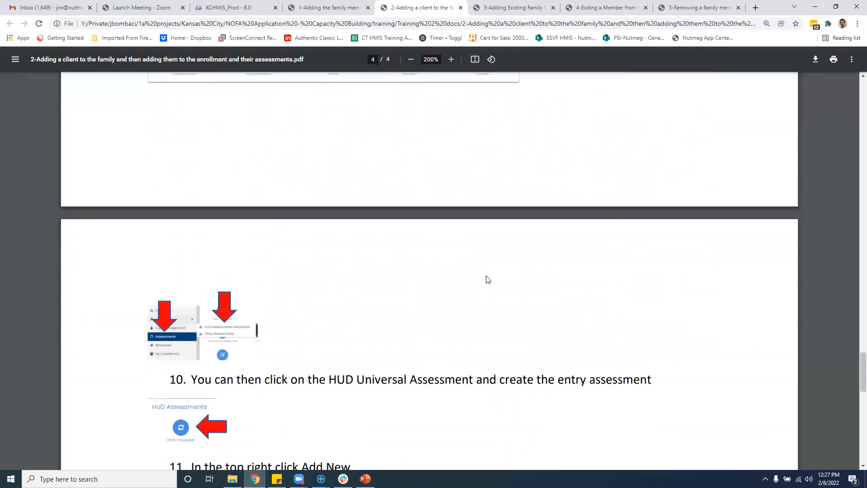
{"action": "scroll", "coordinate": [488, 279], "scroll_direction": "down", "scroll_amount": 1}
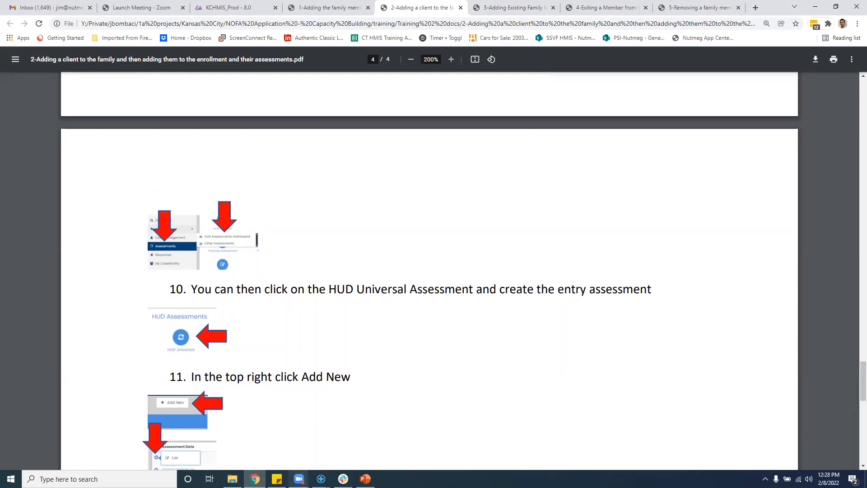
Return to CaseWorthy, view test4's project enrollments, and switch to family member test7's client record
{"action": "left_click", "coordinate": [240, 7]}
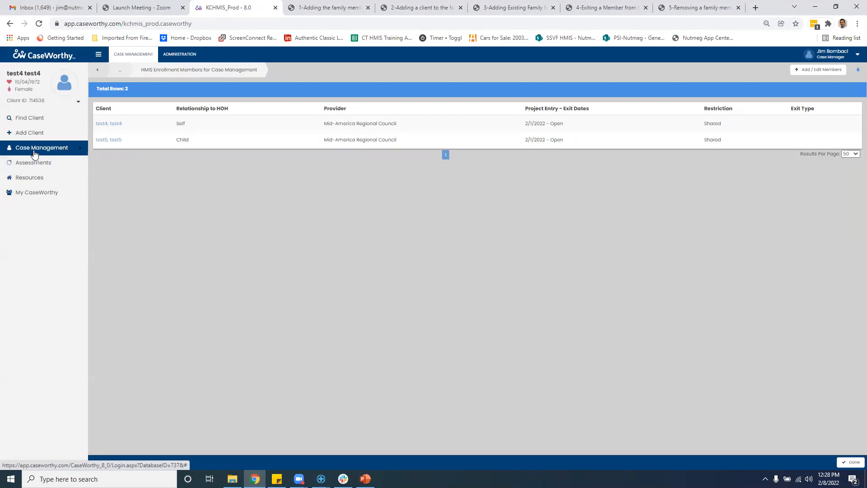
{"action": "mouse_move", "coordinate": [41, 147]}
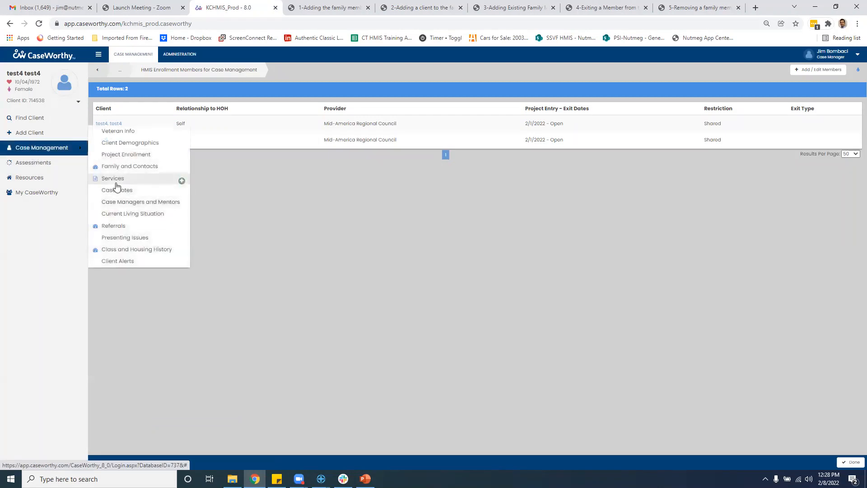
{"action": "left_click", "coordinate": [113, 154]}
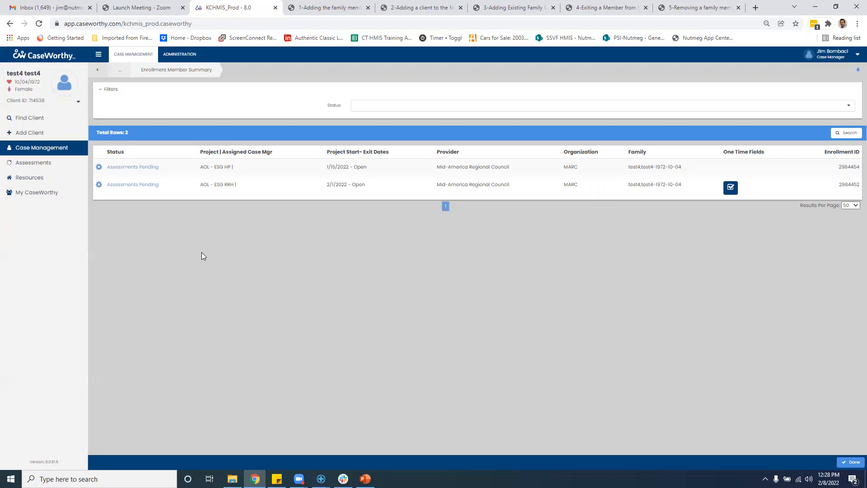
{"action": "left_click", "coordinate": [79, 102]}
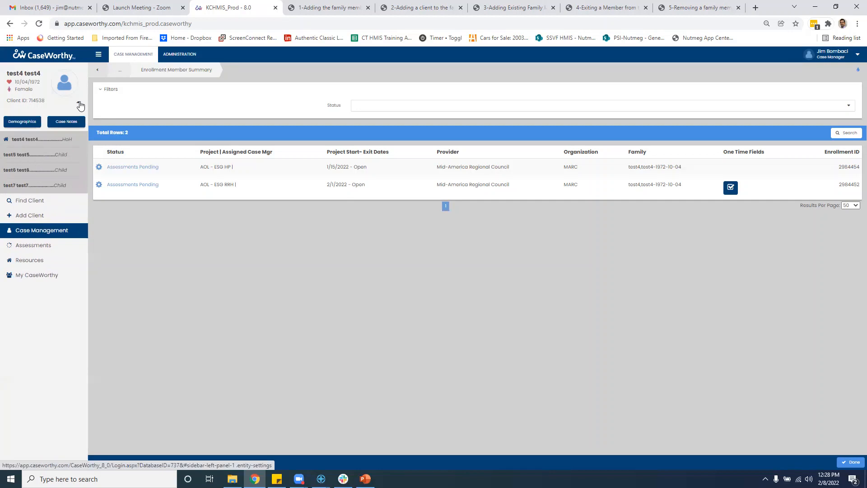
{"action": "left_click", "coordinate": [31, 187]}
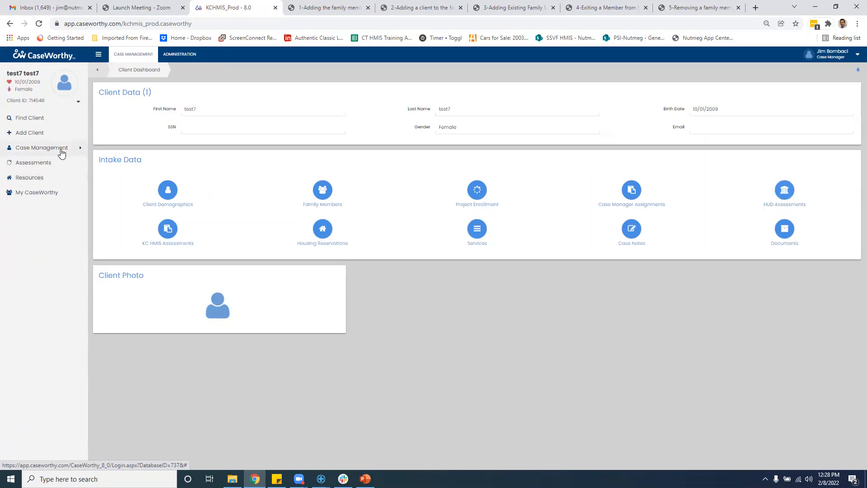
Open test7's HUD assessments dashboard and start a new HUD Universal record
{"action": "mouse_move", "coordinate": [62, 154]}
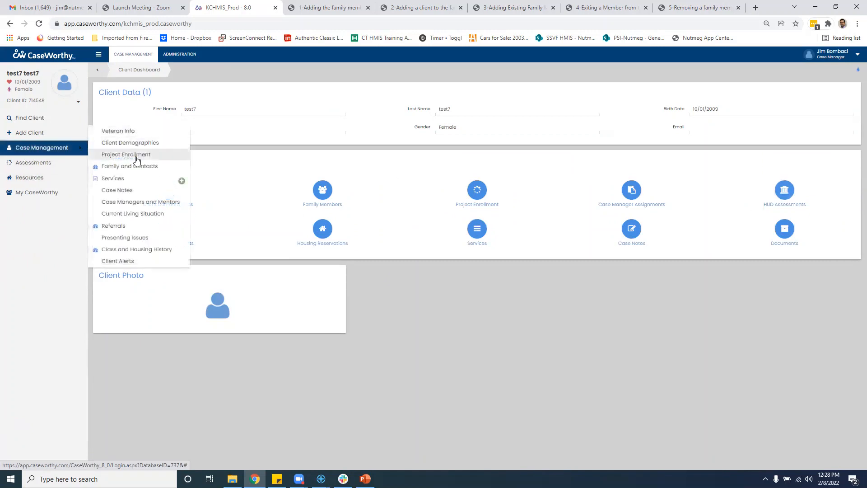
{"action": "mouse_move", "coordinate": [35, 167]}
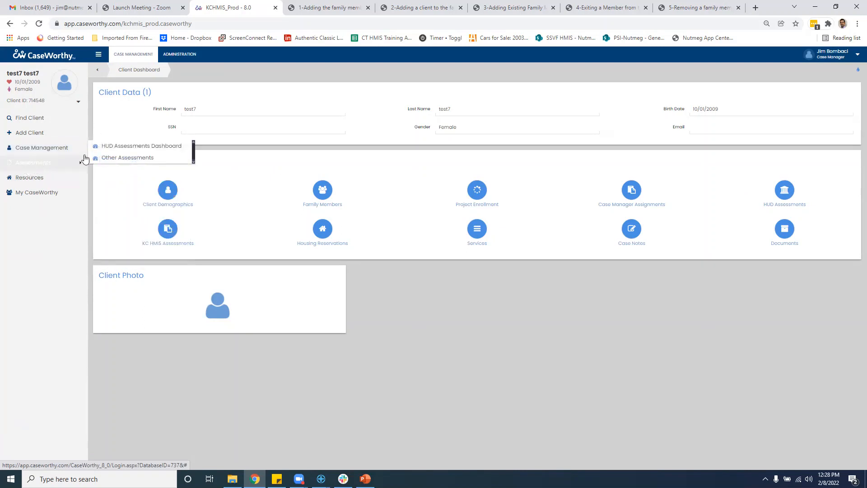
{"action": "left_click", "coordinate": [136, 149]}
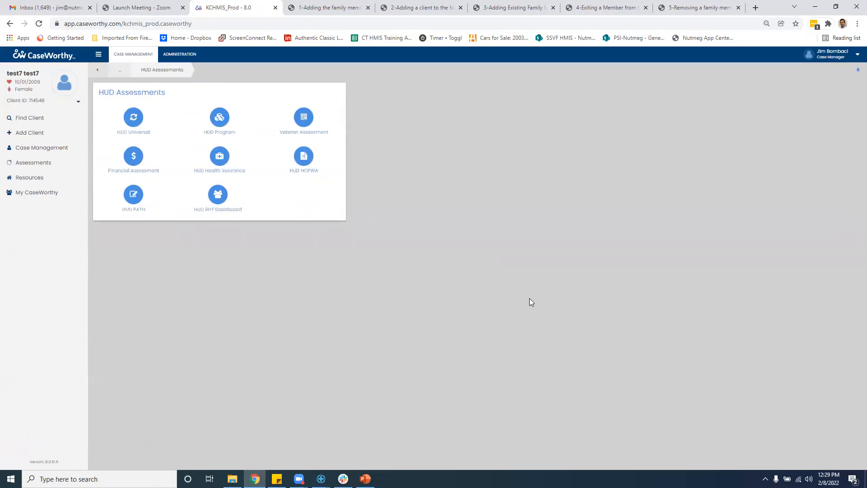
{"action": "left_click", "coordinate": [134, 116]}
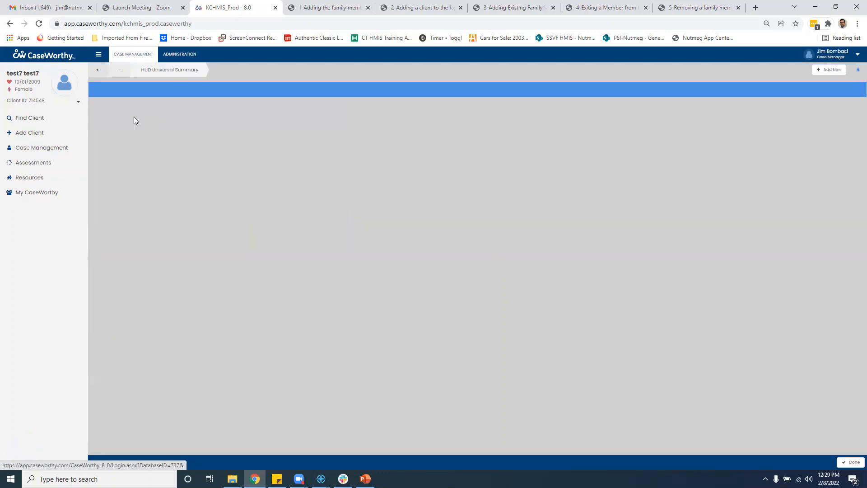
{"action": "left_click", "coordinate": [830, 70]}
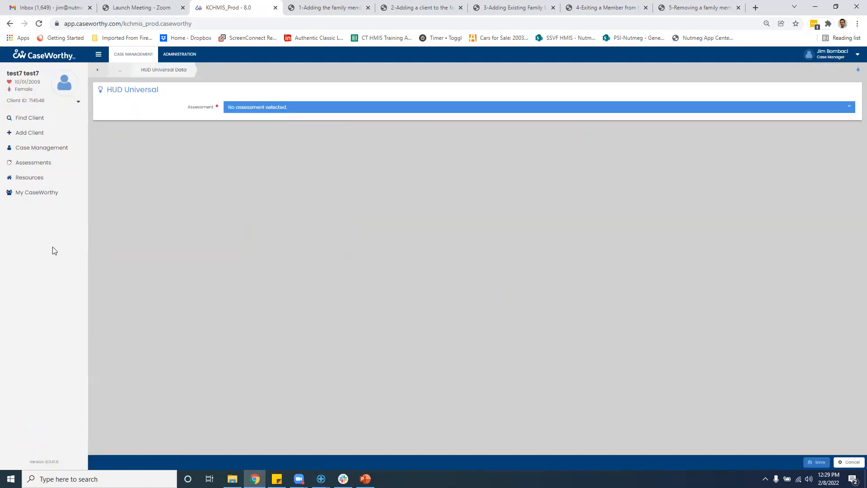
Add a new assessment for the AOL - ESG HP enrollment with assessment type At Entry
{"action": "left_click", "coordinate": [249, 109]}
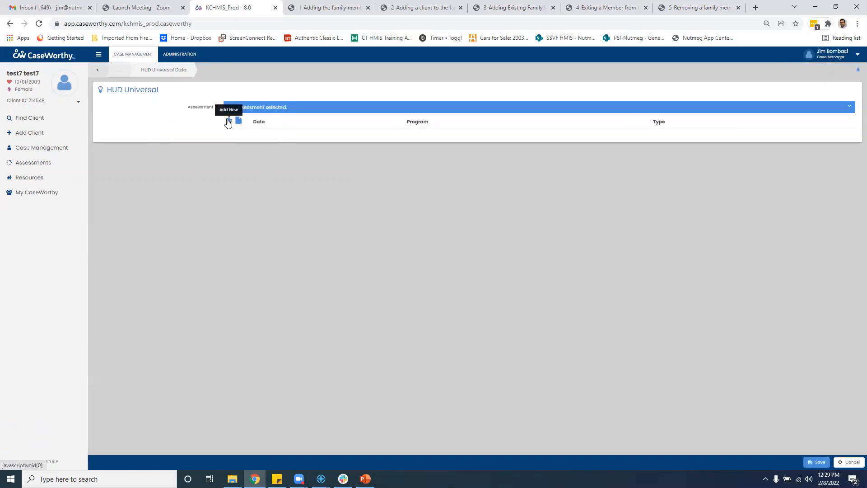
{"action": "left_click", "coordinate": [229, 121]}
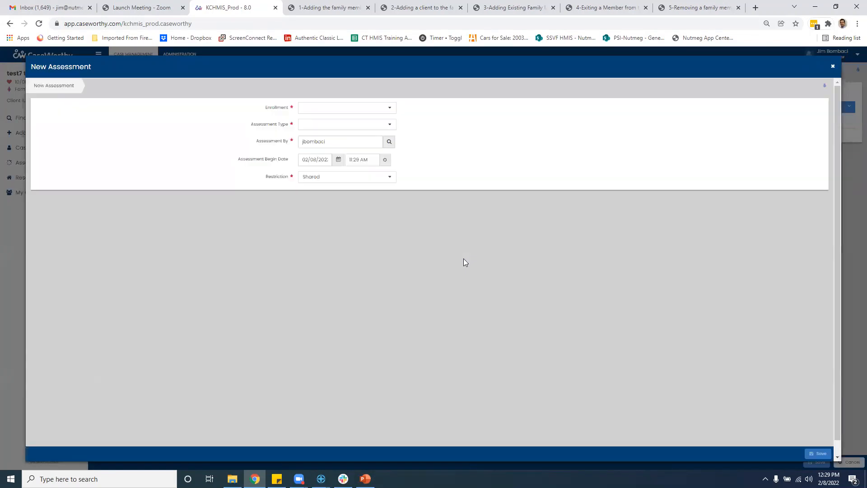
{"action": "left_click", "coordinate": [309, 111]}
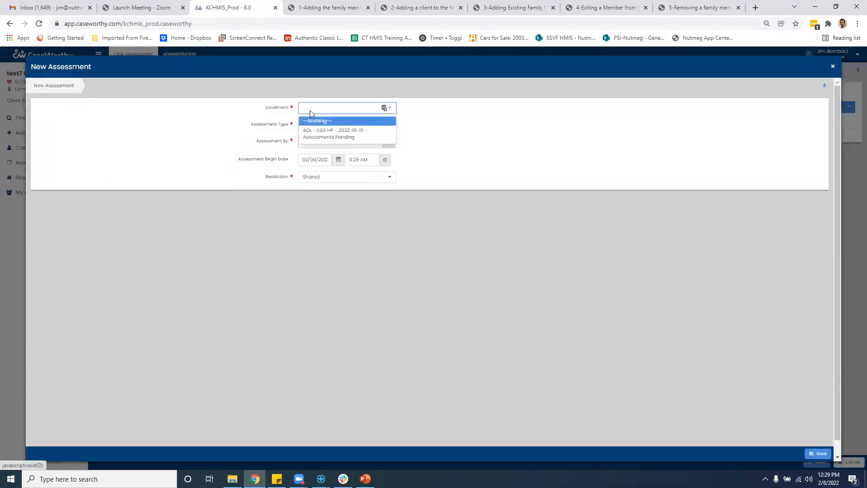
{"action": "left_click", "coordinate": [317, 134]}
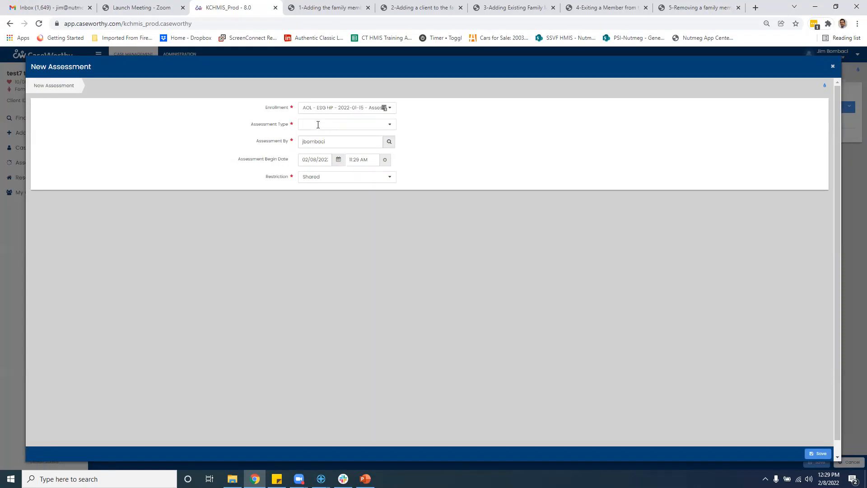
{"action": "left_click", "coordinate": [318, 125]}
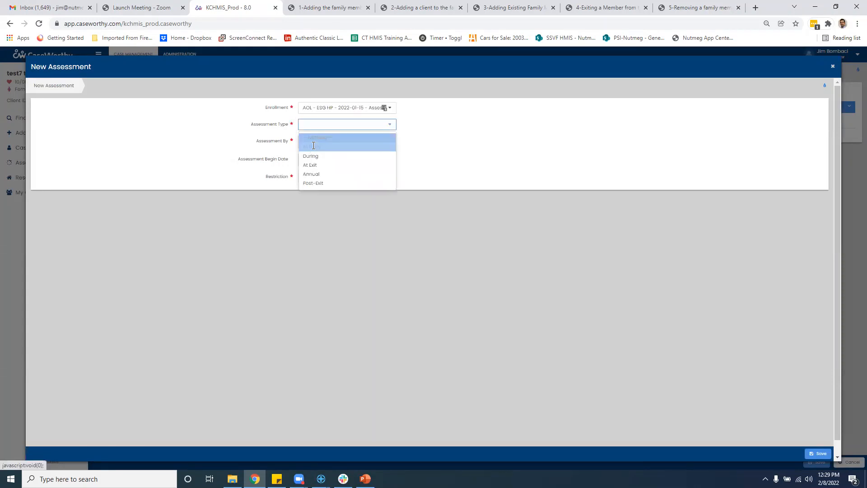
{"action": "left_click", "coordinate": [313, 145]}
Set the assessment begin date to 01/31/2022 and save the new assessment
{"action": "left_click", "coordinate": [317, 158]}
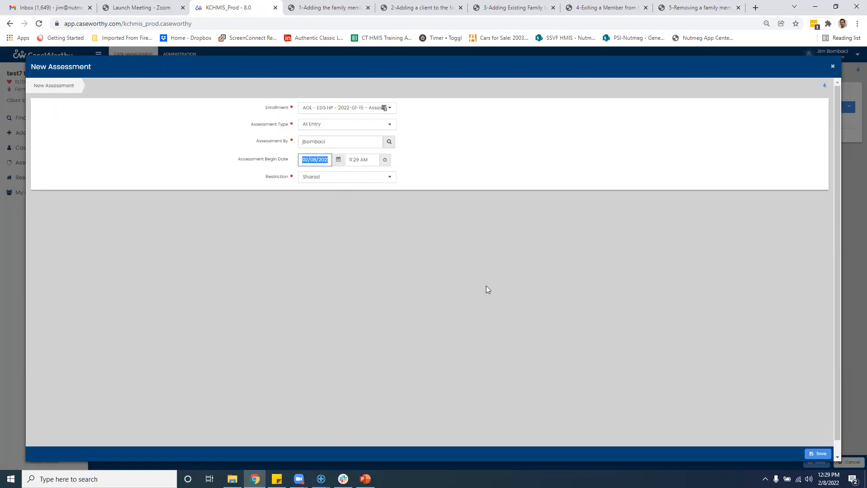
{"action": "type", "text": "01/"}
{"action": "type", "text": "31/20"}
{"action": "type", "text": "20"}
{"action": "left_click", "coordinate": [554, 289]}
{"action": "left_click", "coordinate": [811, 453]}
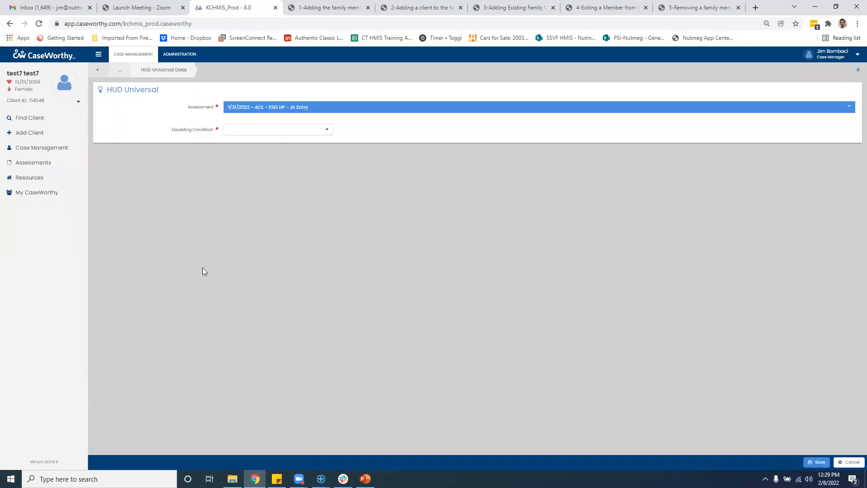
Set test7's Disabling Condition to No, save the HUD Universal record, and return to the HUD assessments dashboard
{"action": "left_click", "coordinate": [234, 132]}
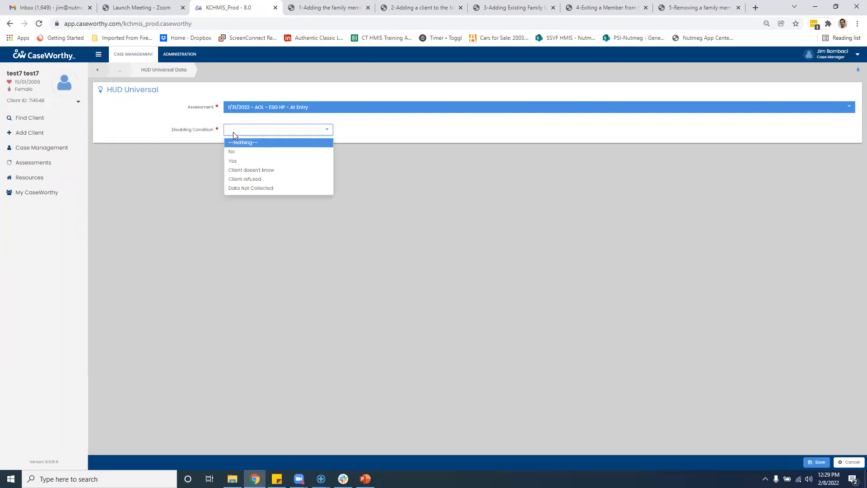
{"action": "left_click", "coordinate": [234, 152]}
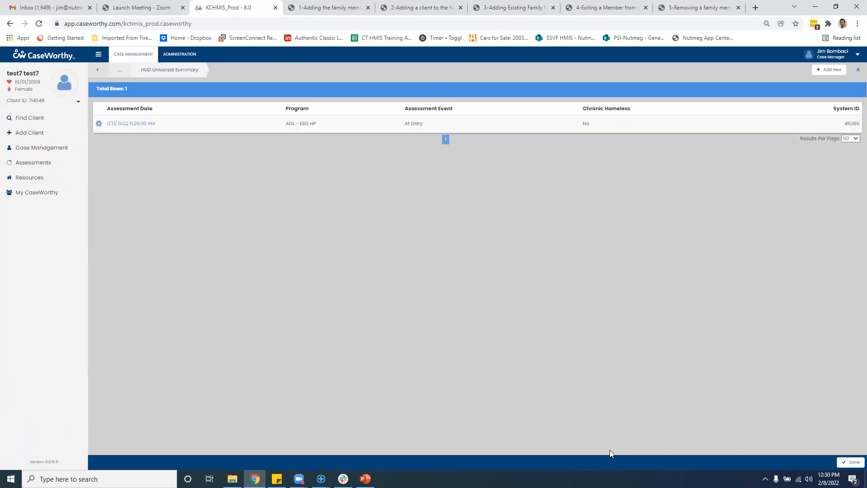
{"action": "left_click", "coordinate": [839, 461]}
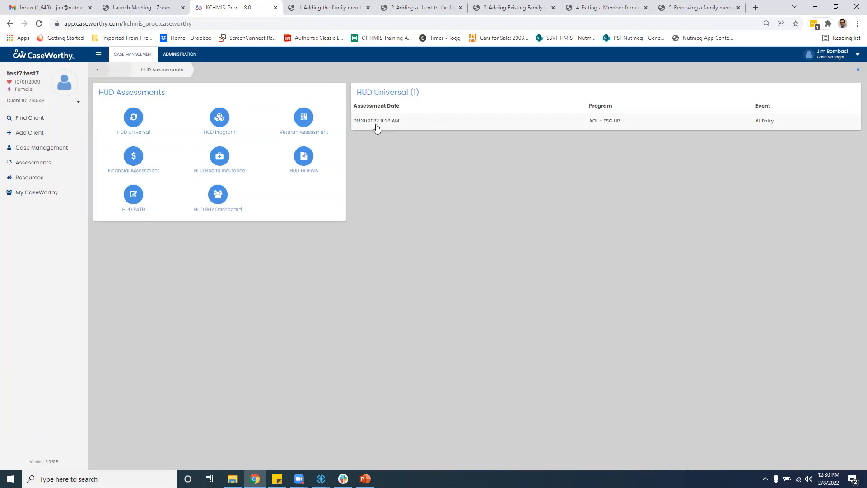
Start a new HUD Program record for test7 using the existing 1/31/2022 AOL - ESG HP At Entry assessment
{"action": "left_click", "coordinate": [232, 122]}
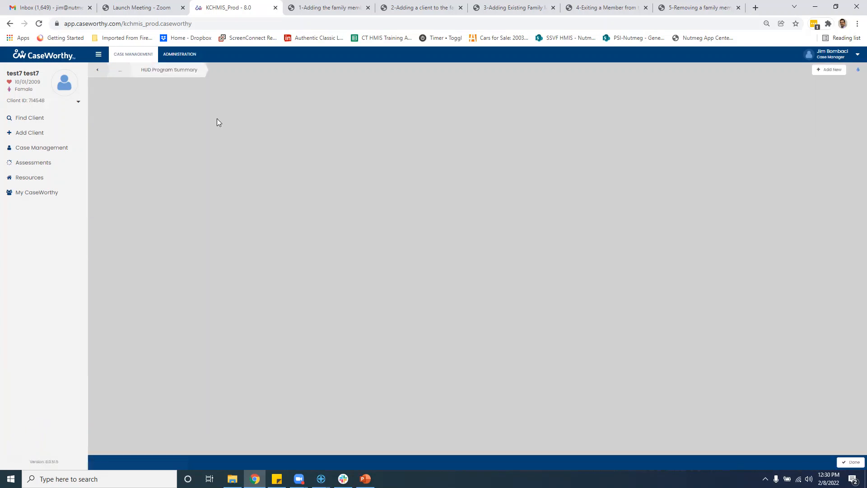
{"action": "left_click", "coordinate": [814, 71]}
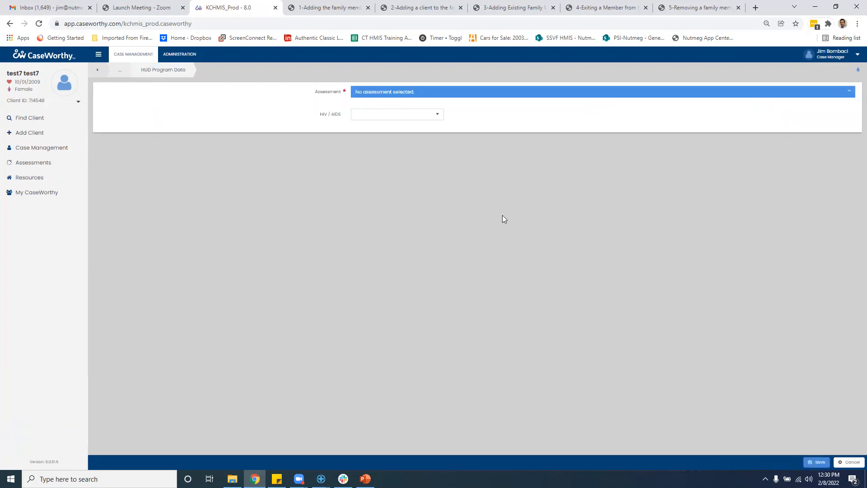
{"action": "left_click", "coordinate": [399, 93]}
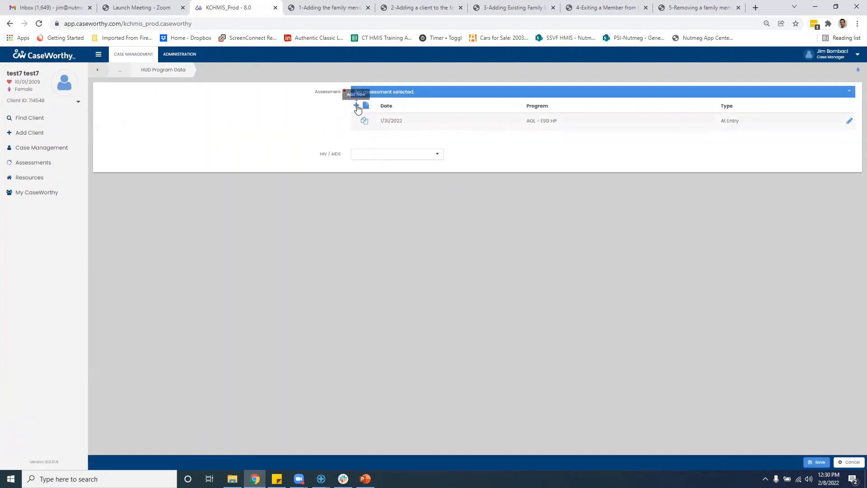
{"action": "left_click", "coordinate": [398, 124]}
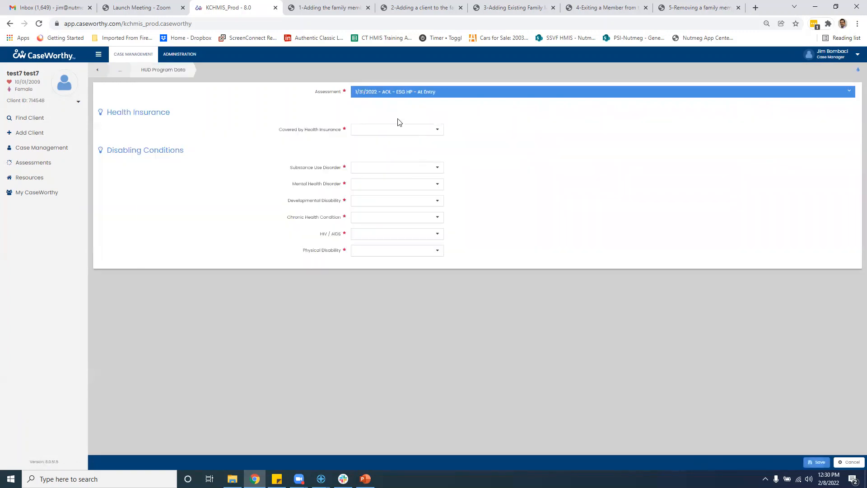
Check the available assessments for test7's new HUD Program record and cancel the record without saving
{"action": "left_click", "coordinate": [392, 94]}
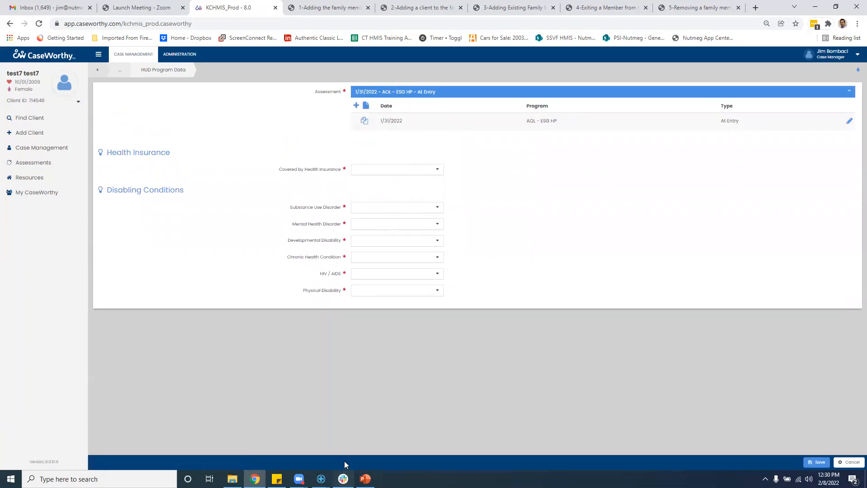
{"action": "left_click", "coordinate": [844, 462]}
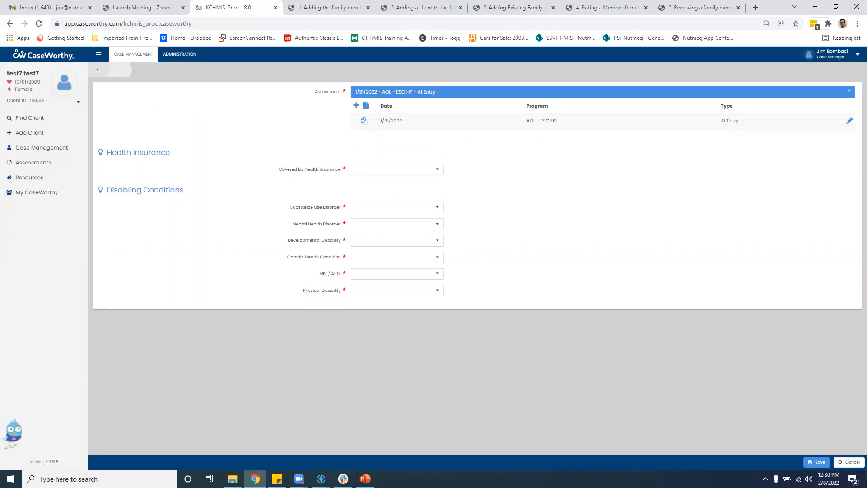
Review steps 11 to 14 on creating entry assessments in the PDF guide about adding a client to the family
{"action": "left_click", "coordinate": [411, 7]}
{"action": "scroll", "coordinate": [471, 247], "scroll_direction": "down", "scroll_amount": 3}
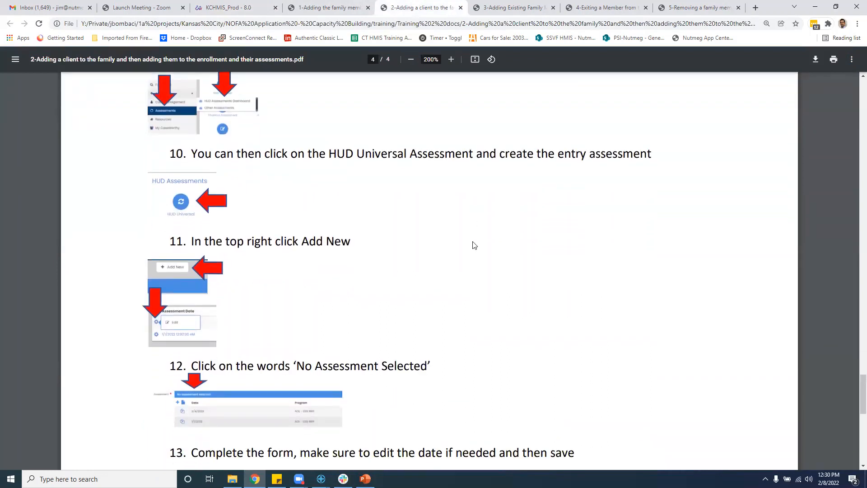
{"action": "scroll", "coordinate": [475, 245], "scroll_direction": "down", "scroll_amount": 4}
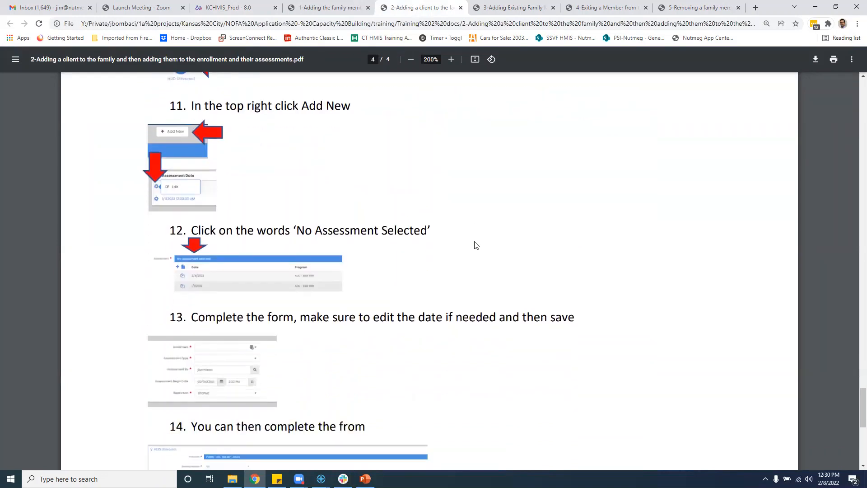
{"action": "scroll", "coordinate": [476, 245], "scroll_direction": "down", "scroll_amount": 2}
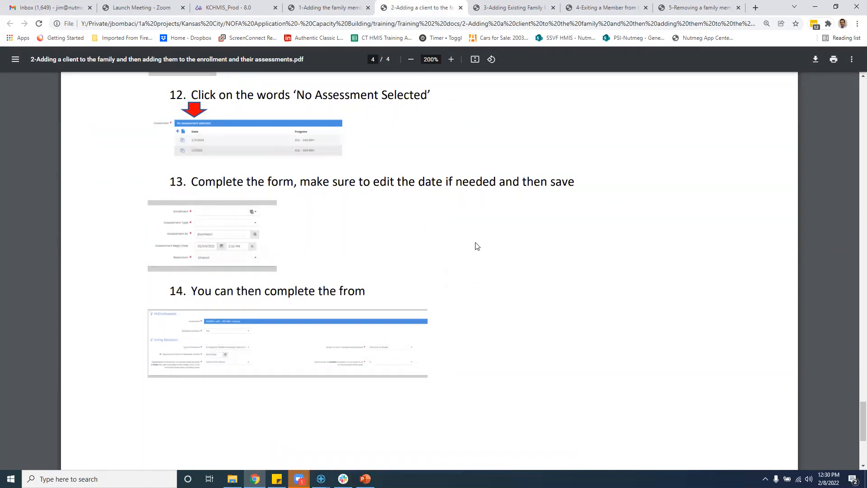
{"action": "scroll", "coordinate": [478, 246], "scroll_direction": "down", "scroll_amount": 2}
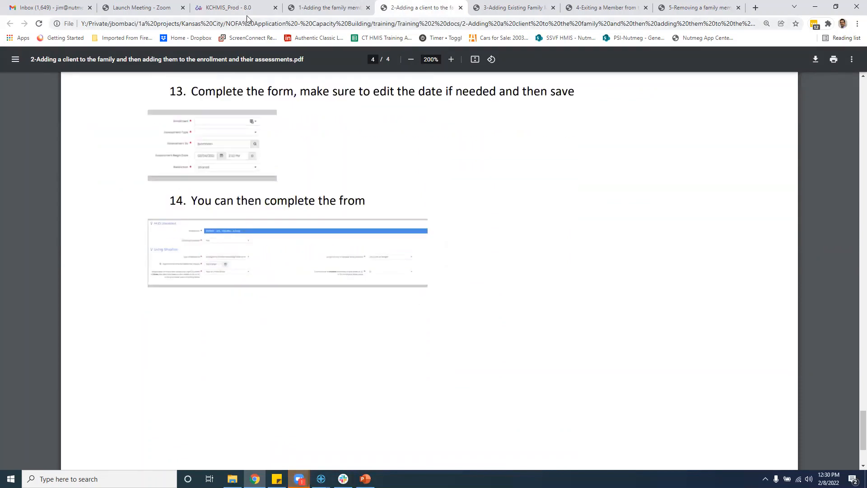
Return to CaseWorthy, expand test7's family list, and open test7's project enrollments
{"action": "left_click", "coordinate": [229, 12]}
{"action": "left_click", "coordinate": [78, 101]}
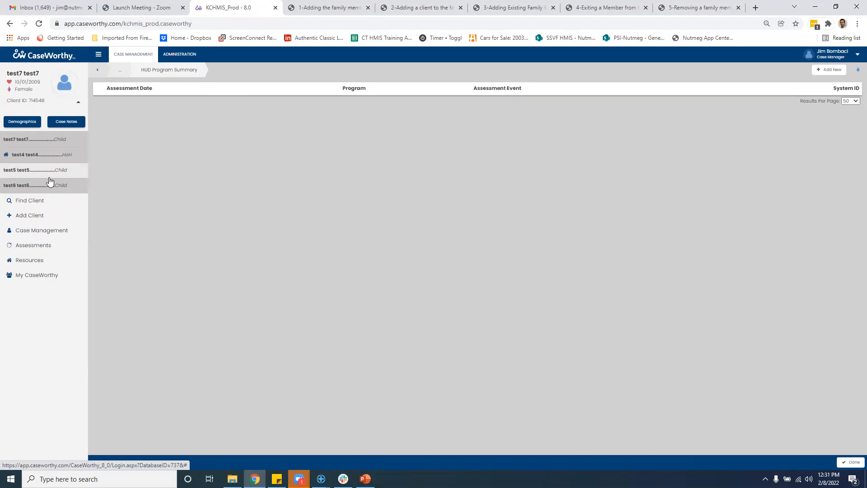
{"action": "mouse_move", "coordinate": [58, 231]}
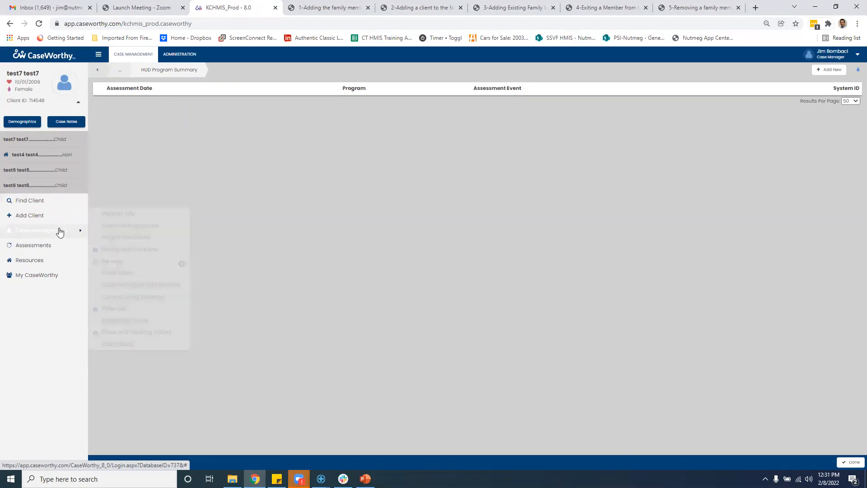
{"action": "left_click", "coordinate": [104, 239]}
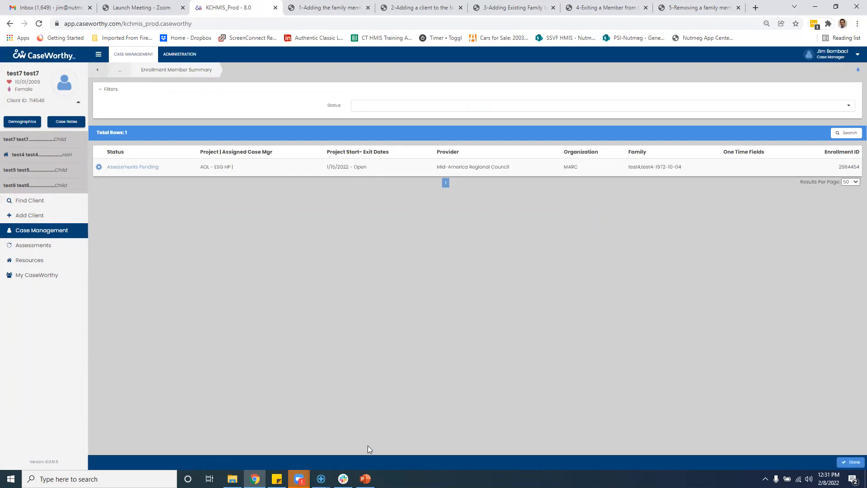
Check the Family Dynamics slide in PowerPoint and open the browser's PDF guide on exiting a member from the enrollment at 175% zoom
{"action": "left_click", "coordinate": [365, 479]}
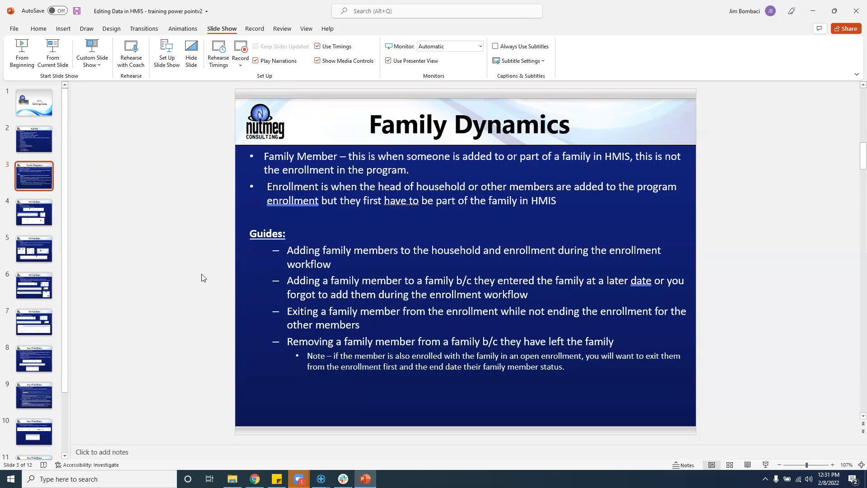
{"action": "left_click", "coordinate": [812, 11]}
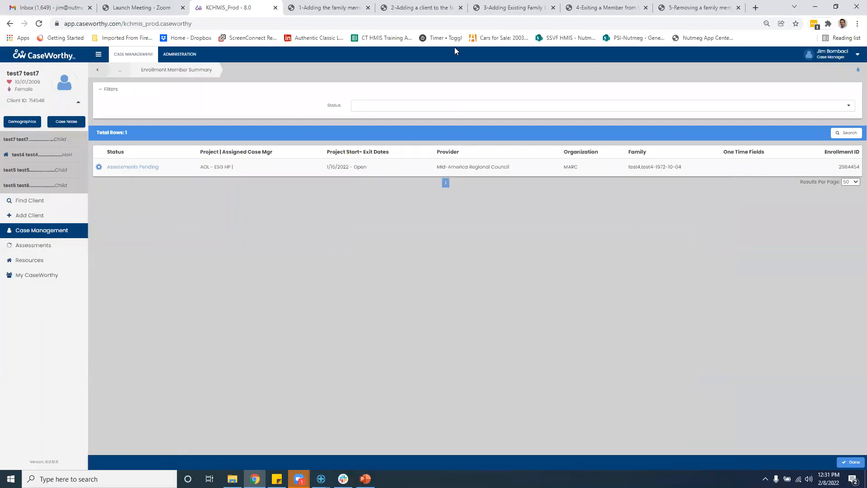
{"action": "left_click", "coordinate": [592, 9]}
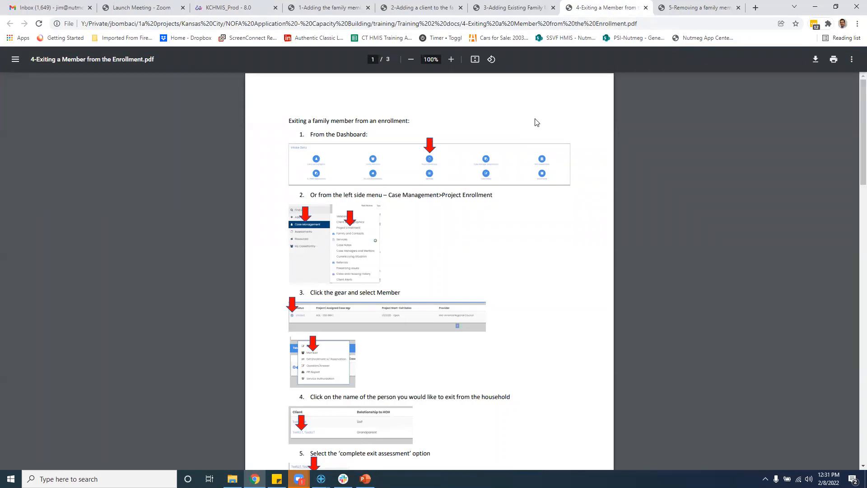
{"action": "left_click", "coordinate": [451, 59]}
{"action": "left_click", "coordinate": [452, 60]}
{"action": "left_click", "coordinate": [451, 60]}
{"action": "left_click", "coordinate": [451, 60]}
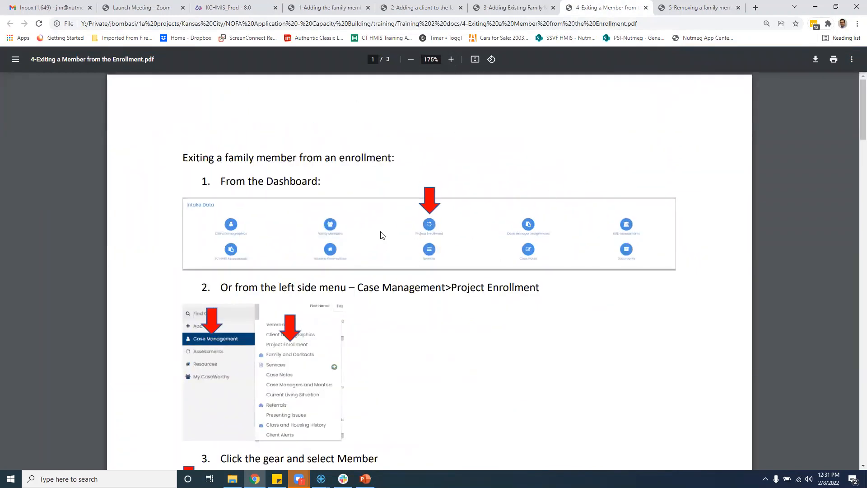
Read the guide's instructions for exiting a family member, from opening Project Enrollment to completing the remaining exit assessments
{"action": "scroll", "coordinate": [445, 271], "scroll_direction": "down", "scroll_amount": 2}
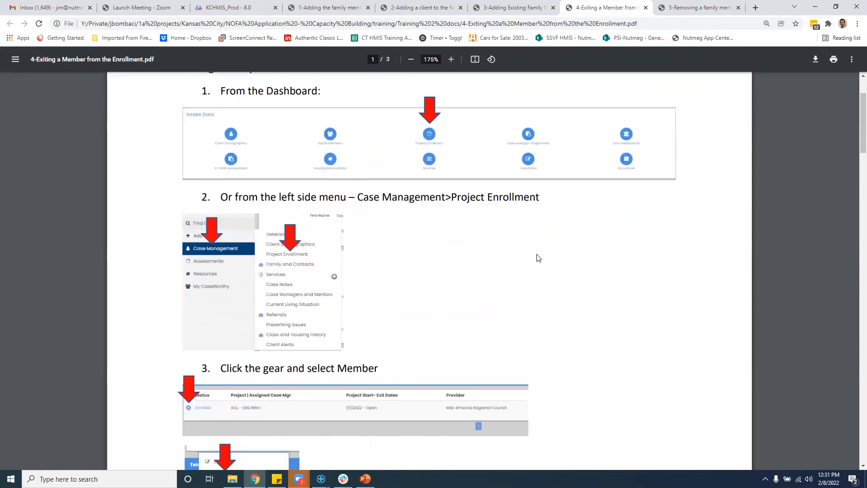
{"action": "scroll", "coordinate": [539, 258], "scroll_direction": "down", "scroll_amount": 4}
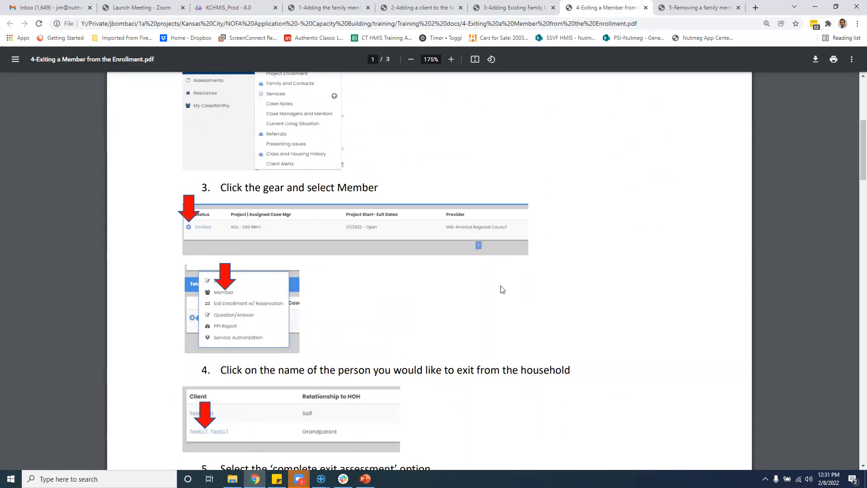
{"action": "scroll", "coordinate": [500, 289], "scroll_direction": "down", "scroll_amount": 3}
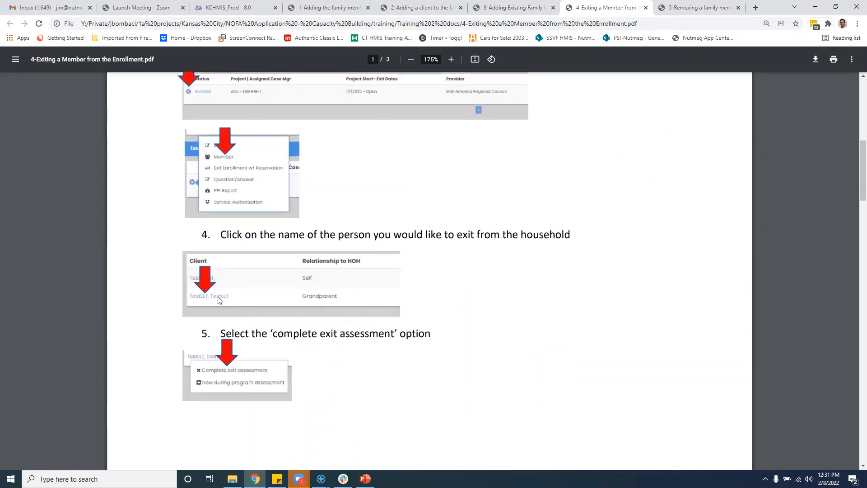
{"action": "scroll", "coordinate": [221, 297], "scroll_direction": "down", "scroll_amount": 2}
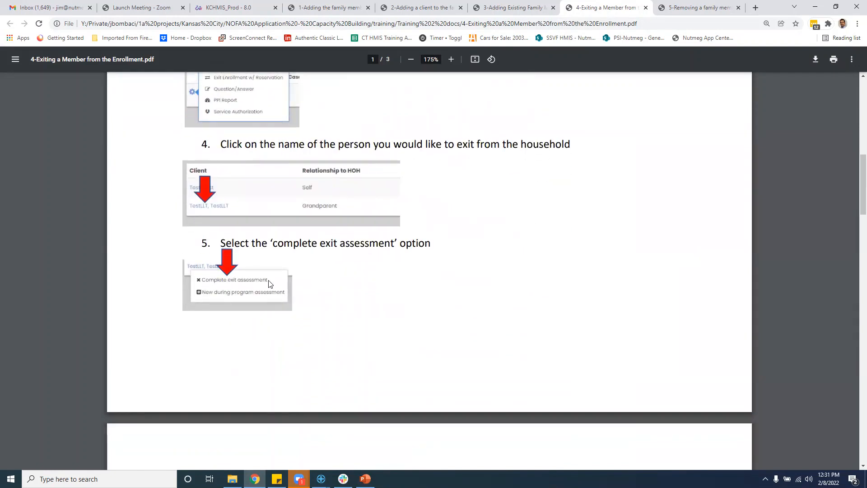
{"action": "scroll", "coordinate": [387, 226], "scroll_direction": "down", "scroll_amount": 3}
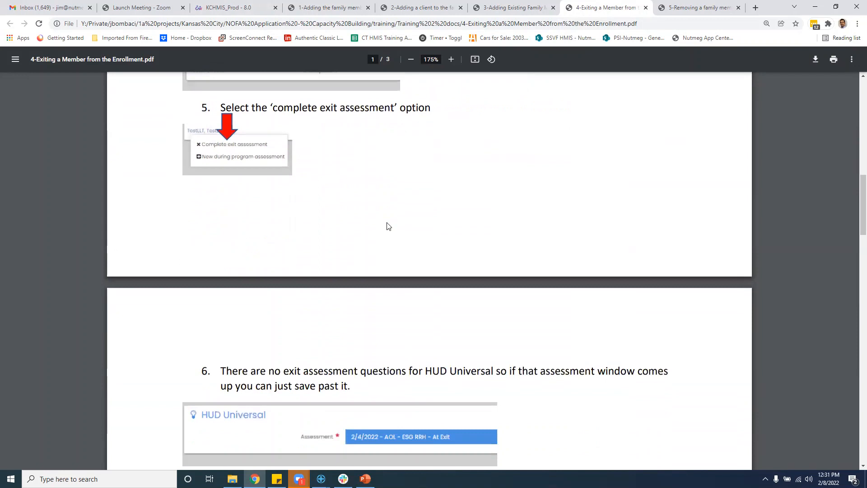
{"action": "scroll", "coordinate": [388, 226], "scroll_direction": "down", "scroll_amount": 4}
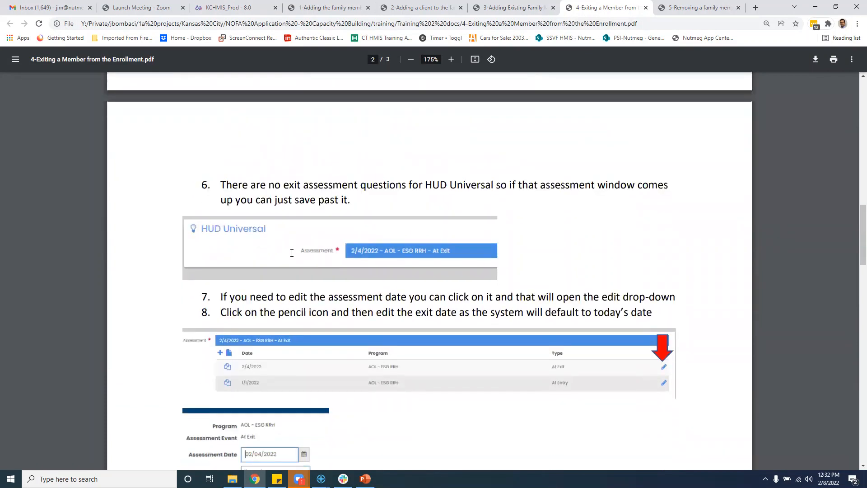
{"action": "scroll", "coordinate": [292, 253], "scroll_direction": "down", "scroll_amount": 1}
{"action": "scroll", "coordinate": [292, 251], "scroll_direction": "down", "scroll_amount": 1}
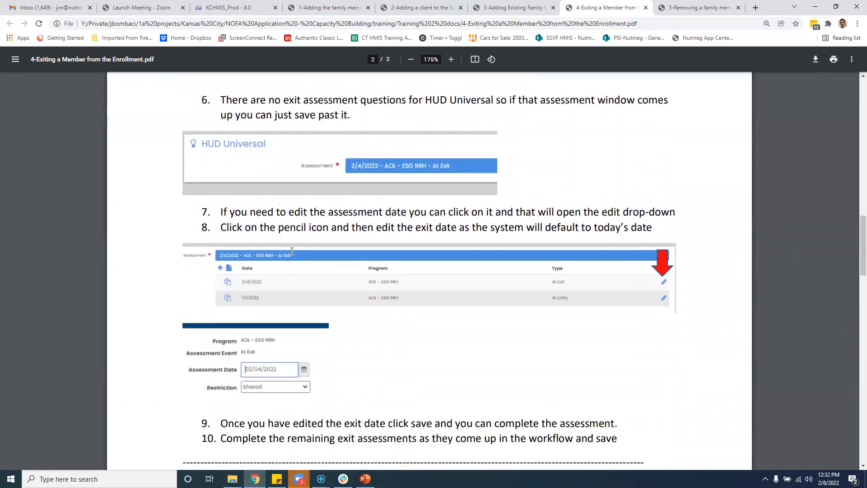
{"action": "scroll", "coordinate": [290, 251], "scroll_direction": "down", "scroll_amount": 4}
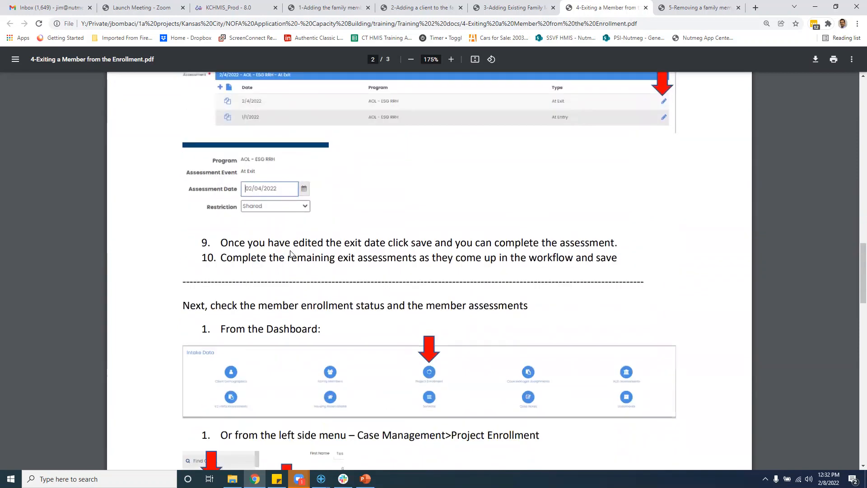
{"action": "scroll", "coordinate": [291, 251], "scroll_direction": "up", "scroll_amount": 10}
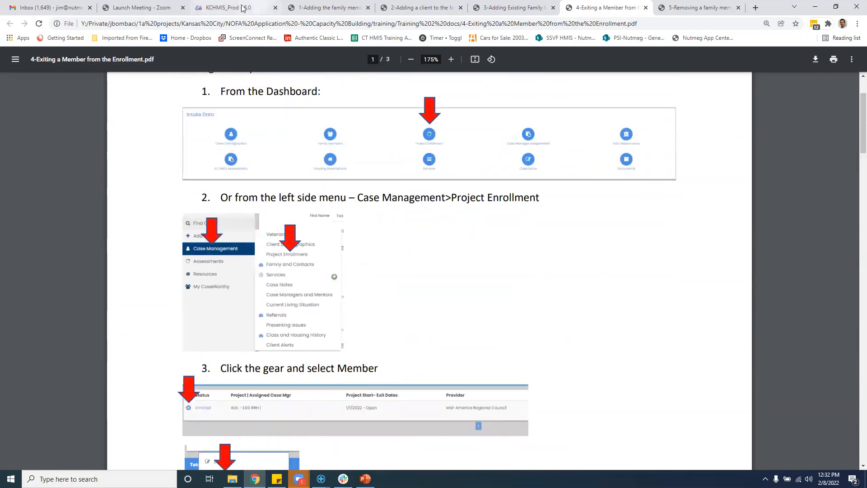
Switch to test4 in CaseWorthy and open the member list of the AOL - ESG HP project enrollment
{"action": "left_click", "coordinate": [243, 9]}
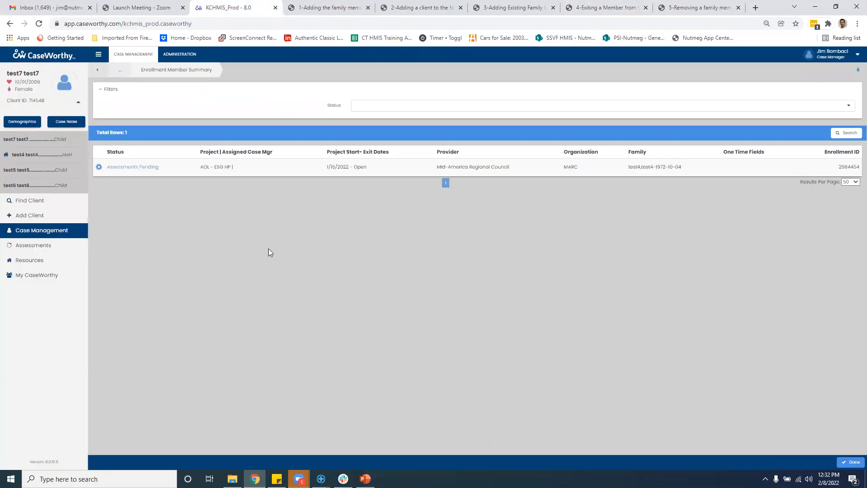
{"action": "left_click", "coordinate": [34, 156]}
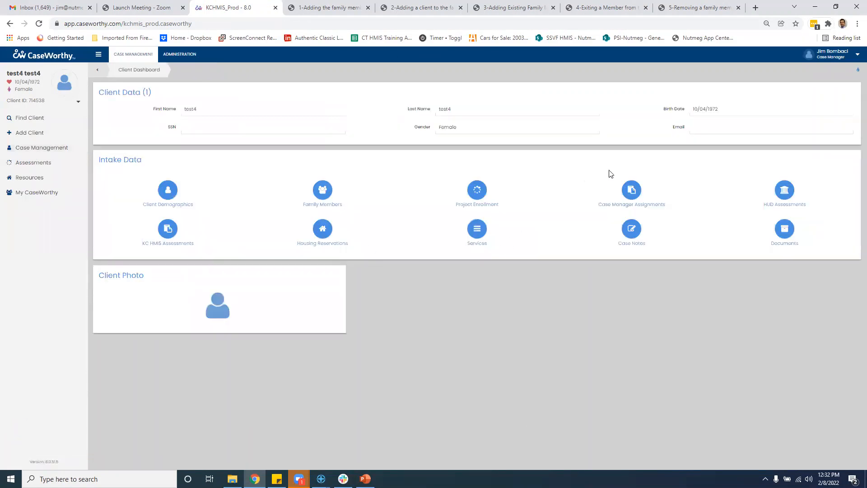
{"action": "left_click", "coordinate": [478, 195]}
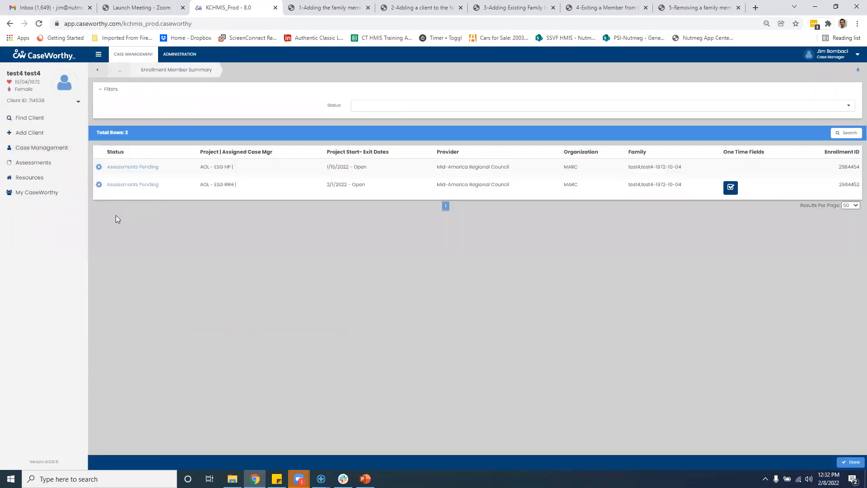
{"action": "left_click", "coordinate": [99, 167]}
{"action": "left_click", "coordinate": [99, 170]}
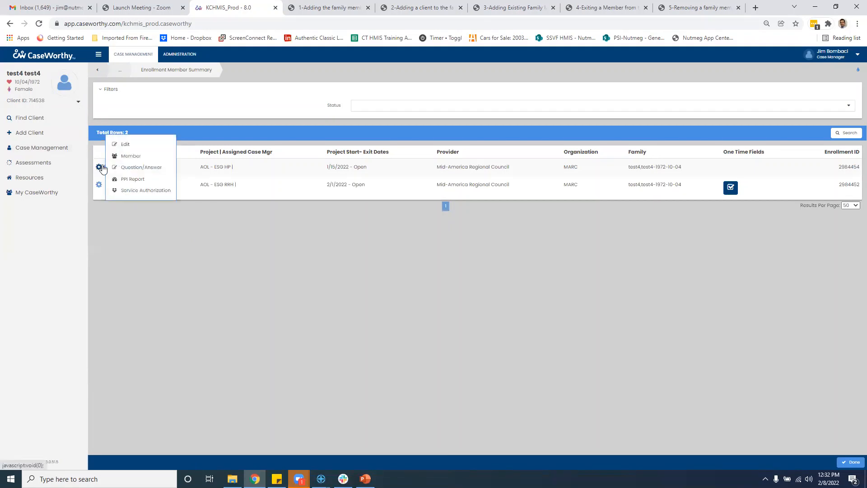
{"action": "left_click", "coordinate": [122, 158]}
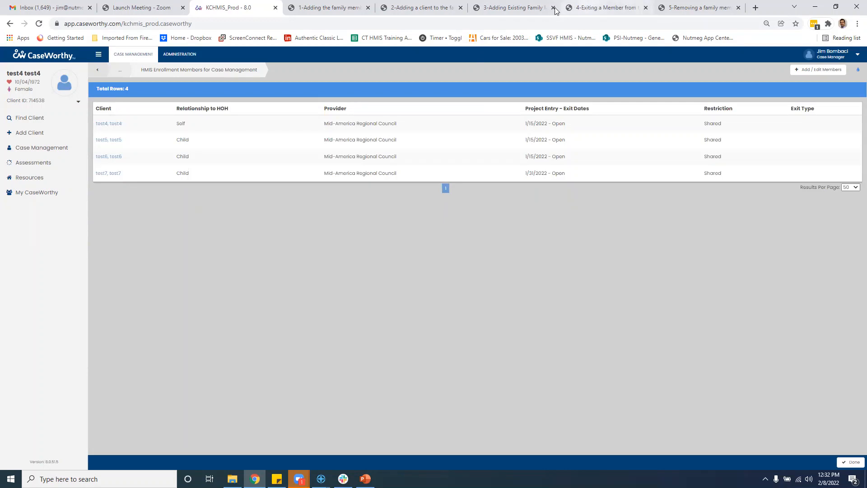
Review the exit guide's steps 3 to 5 and highlight the instruction on choosing the person to exit
{"action": "left_click", "coordinate": [593, 7]}
{"action": "scroll", "coordinate": [497, 281], "scroll_direction": "down", "scroll_amount": 4}
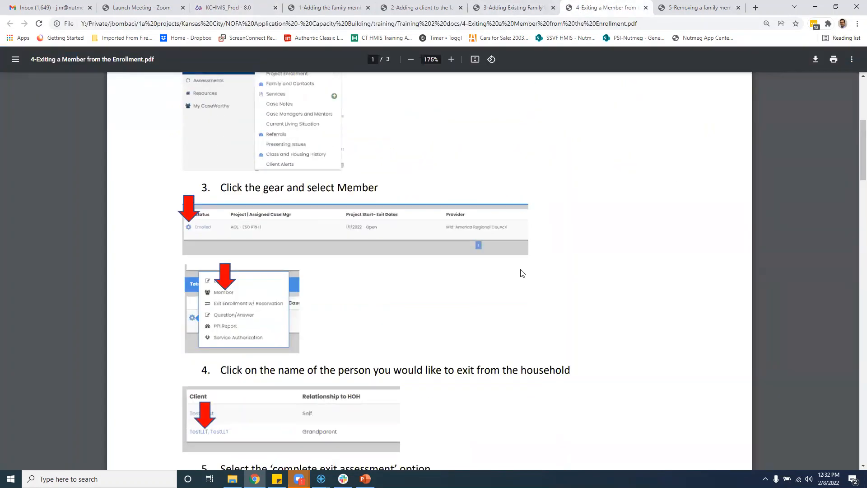
{"action": "scroll", "coordinate": [521, 273], "scroll_direction": "down", "scroll_amount": 3}
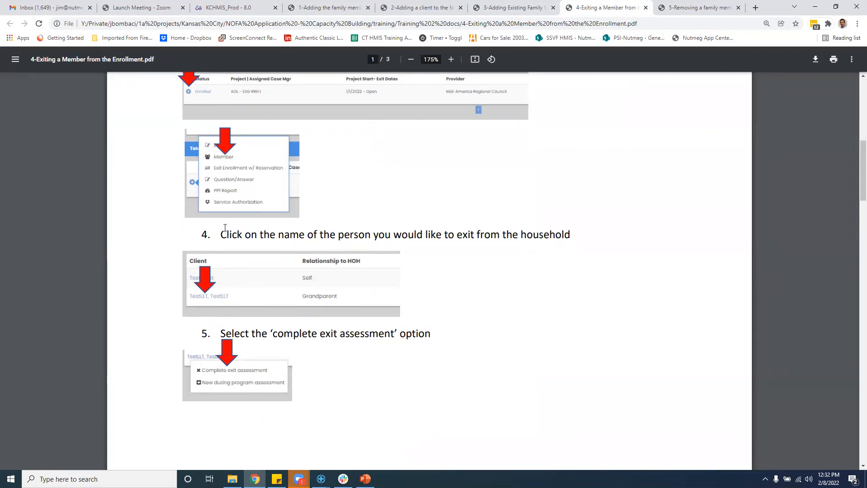
{"action": "left_click_drag", "start_coordinate": [221, 234], "coordinate": [369, 233]}
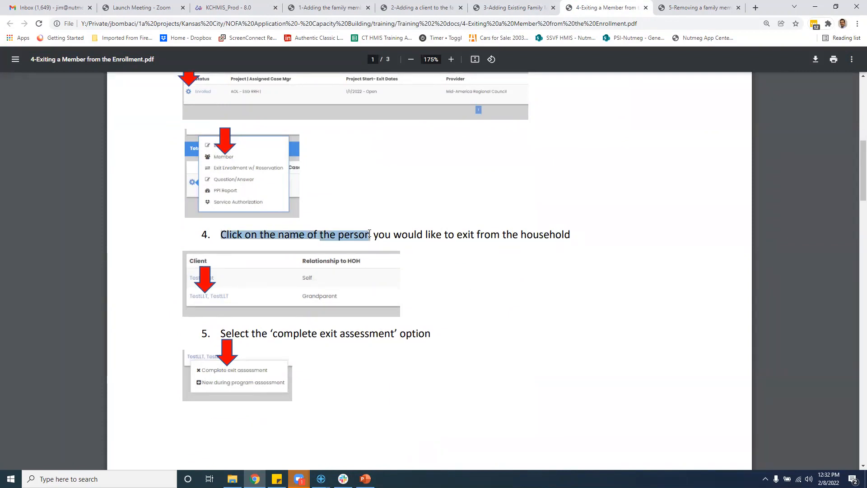
View the add/edit members form for test4's AOL - ESG HP enrollment in CaseWorthy and leave it without saving
{"action": "left_click", "coordinate": [199, 8]}
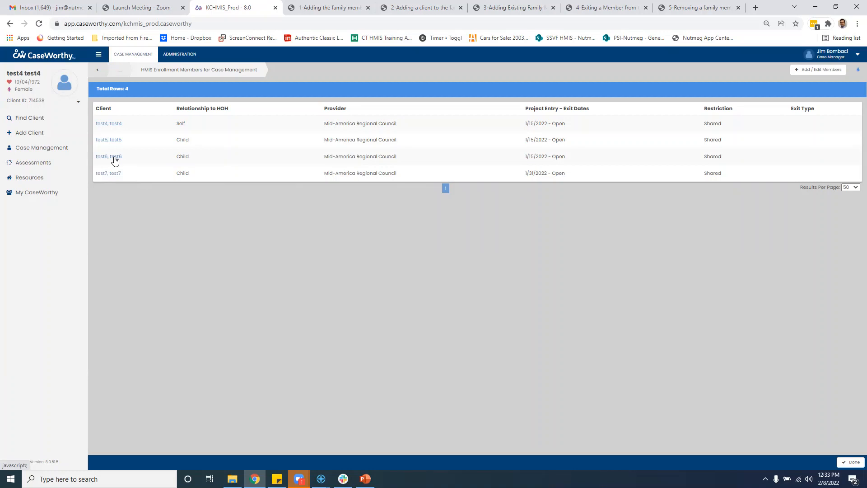
{"action": "left_click", "coordinate": [813, 69]}
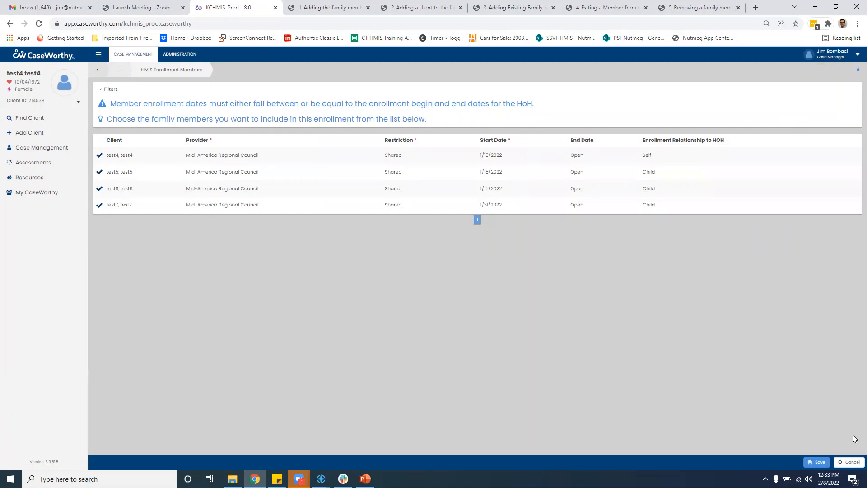
{"action": "left_click", "coordinate": [849, 462]}
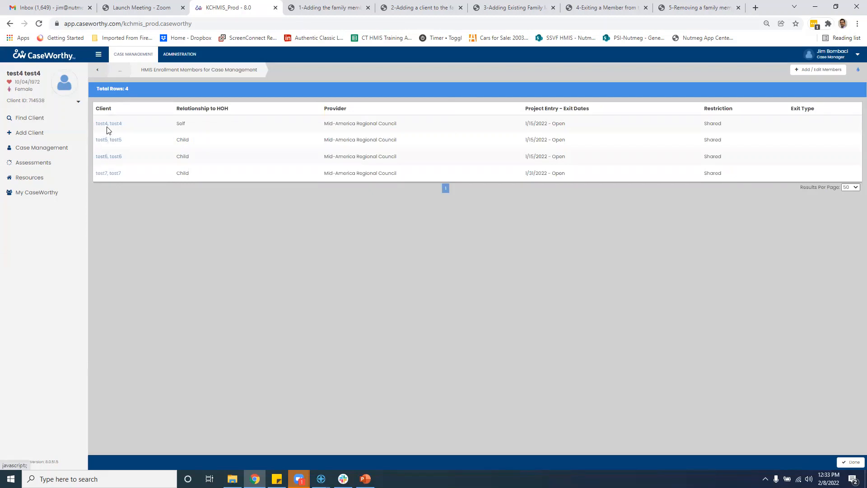
Glance at the PDF guide on adding an existing family member and return to the guide on exiting a member
{"action": "left_click", "coordinate": [507, 8]}
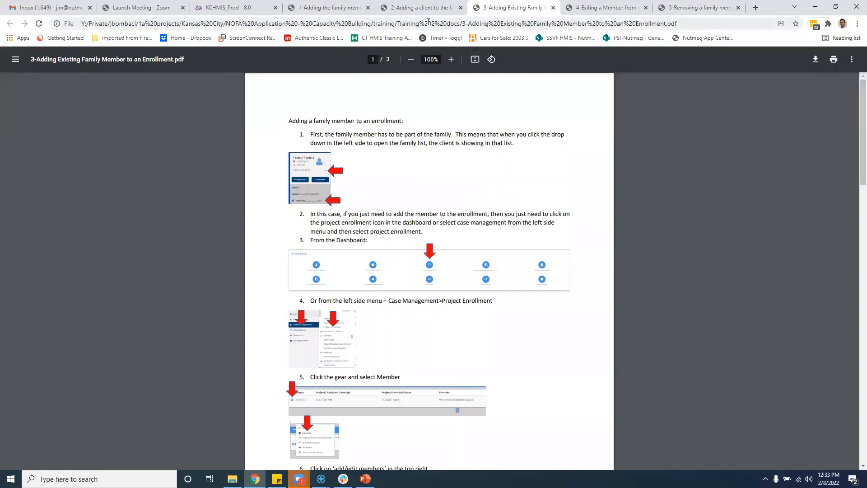
{"action": "left_click", "coordinate": [619, 7]}
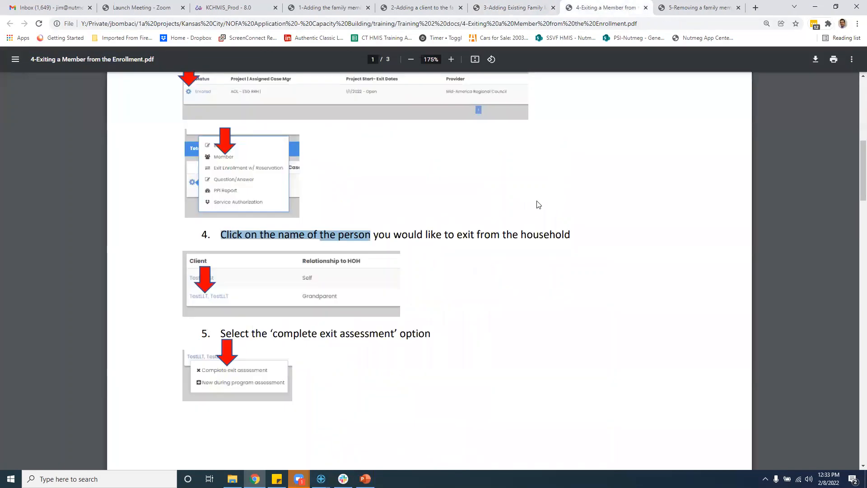
Switch from the exit guide to CaseWorthy and close the member list of test4's AOL - ESG HP enrollment
{"action": "scroll", "coordinate": [540, 205], "scroll_direction": "up", "scroll_amount": 1}
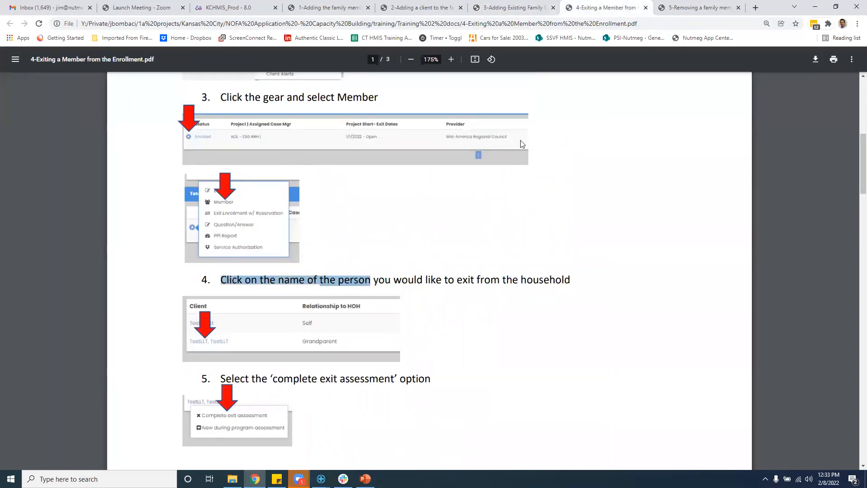
{"action": "left_click", "coordinate": [228, 8]}
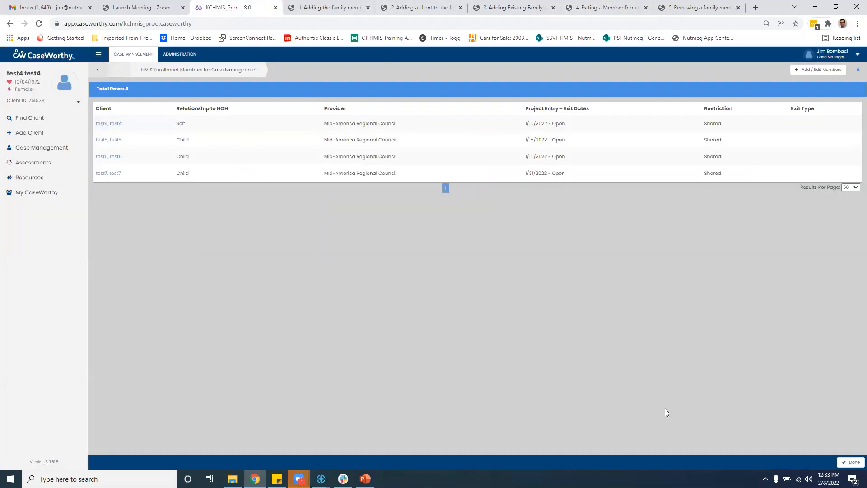
{"action": "left_click", "coordinate": [842, 464]}
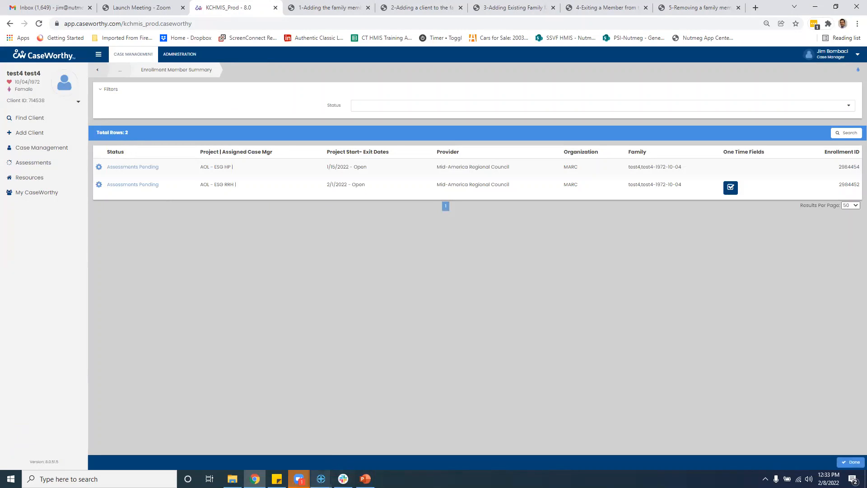
Look up the test family's client IDs in the Manage time entry notes and return to CaseWorthy
{"action": "left_click", "coordinate": [321, 479]}
{"action": "left_click", "coordinate": [347, 418]}
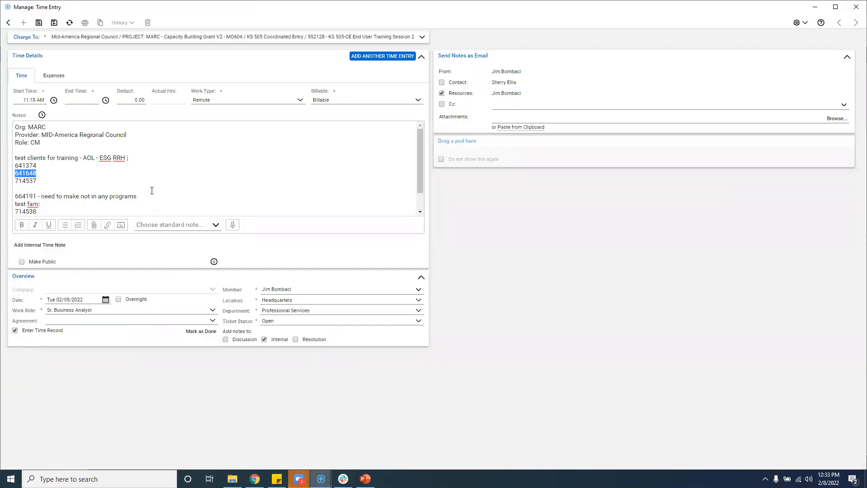
{"action": "scroll", "coordinate": [206, 179], "scroll_direction": "down", "scroll_amount": 1}
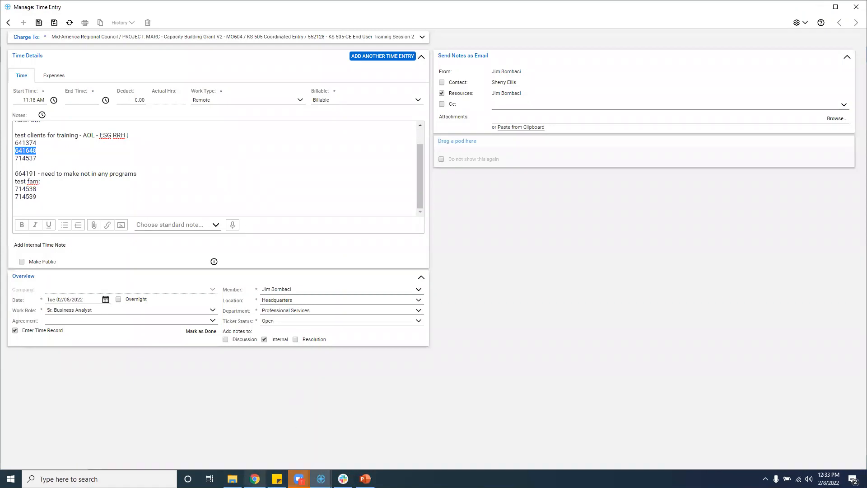
{"action": "left_click", "coordinate": [254, 478]}
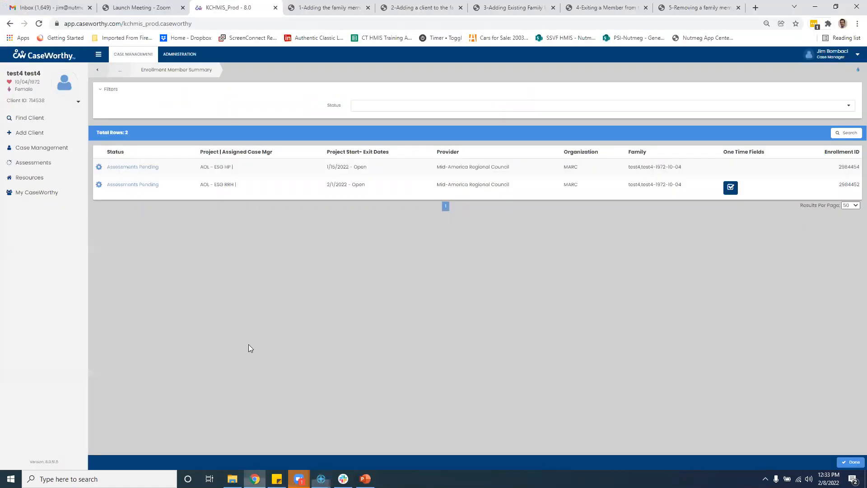
Run a client search on the Find Client page
{"action": "left_click", "coordinate": [27, 119]}
{"action": "left_click", "coordinate": [739, 112]}
{"action": "key", "text": "Return"}
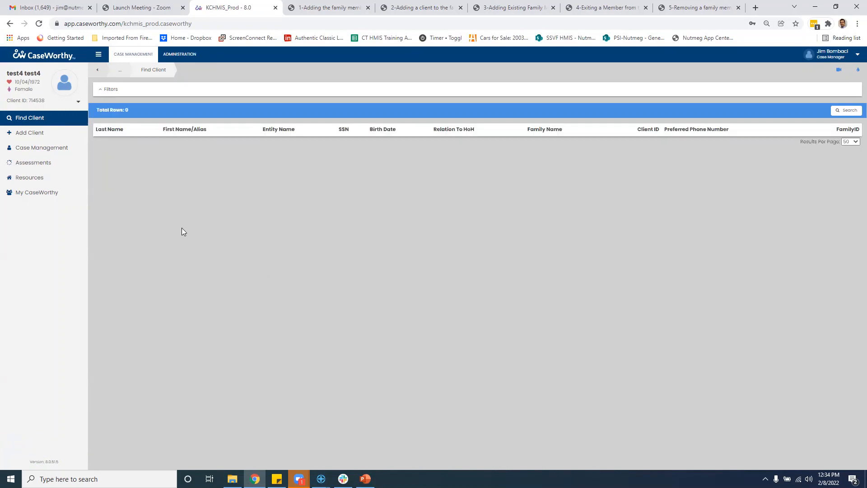
Open test4's dashboard from the family list and display the members of the AOL - ESG HP enrollment
{"action": "left_click", "coordinate": [78, 102]}
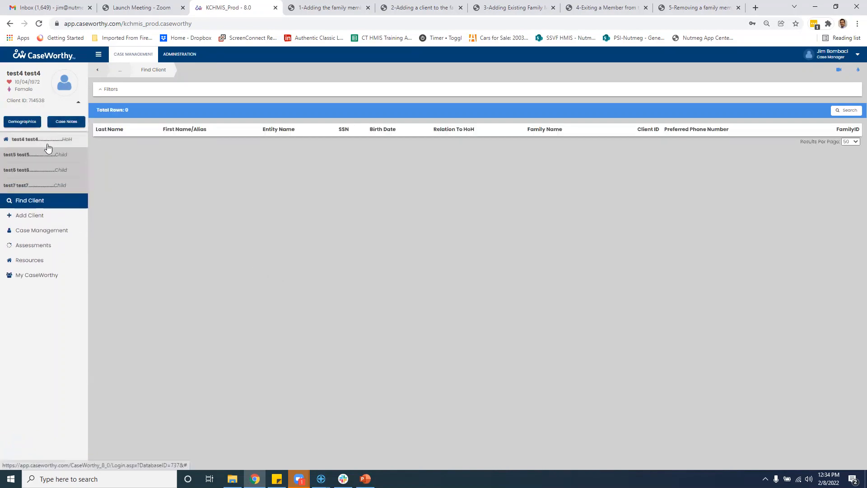
{"action": "left_click", "coordinate": [28, 140]}
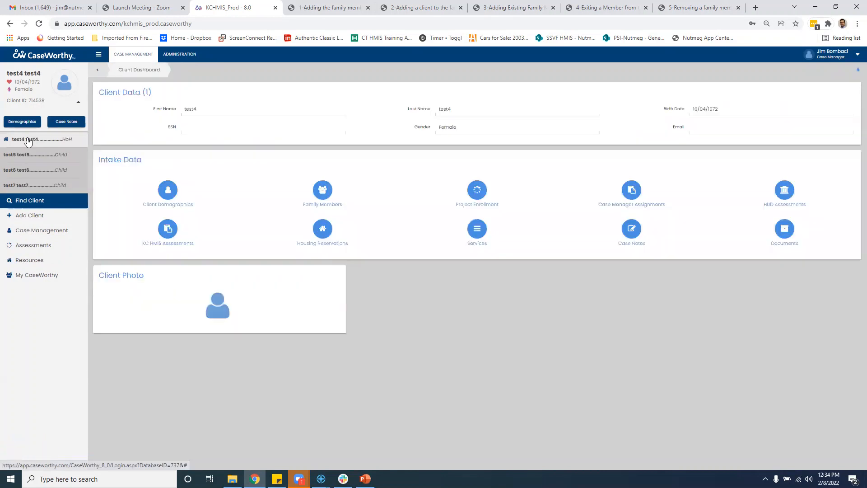
{"action": "left_click", "coordinate": [479, 189]}
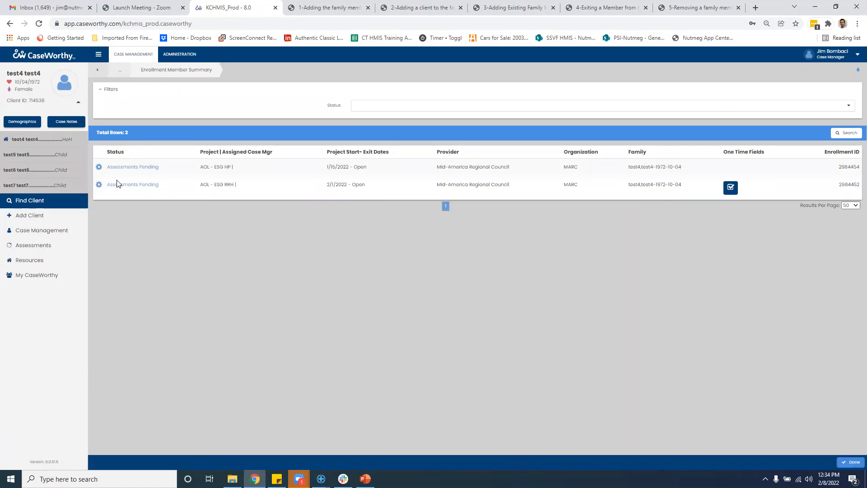
{"action": "left_click", "coordinate": [99, 166]}
{"action": "left_click", "coordinate": [137, 161]}
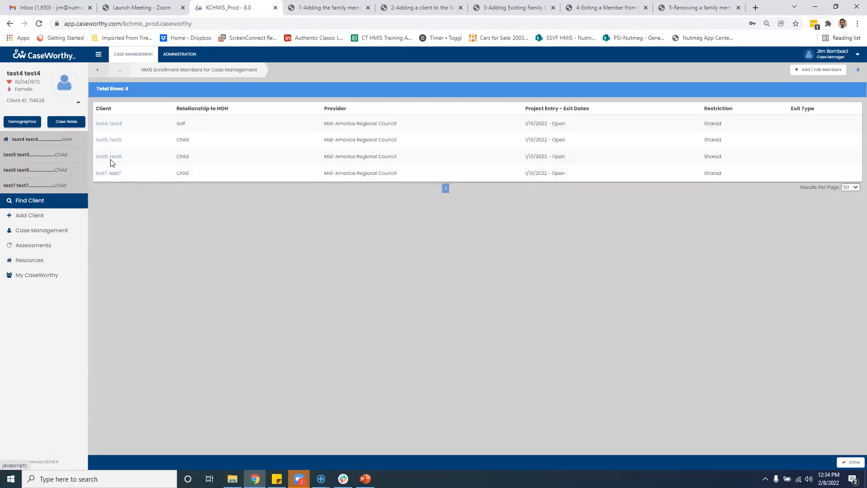
Inspect the add/edit members form of the AOL - ESG HP enrollment and leave it without saving
{"action": "left_click", "coordinate": [816, 72]}
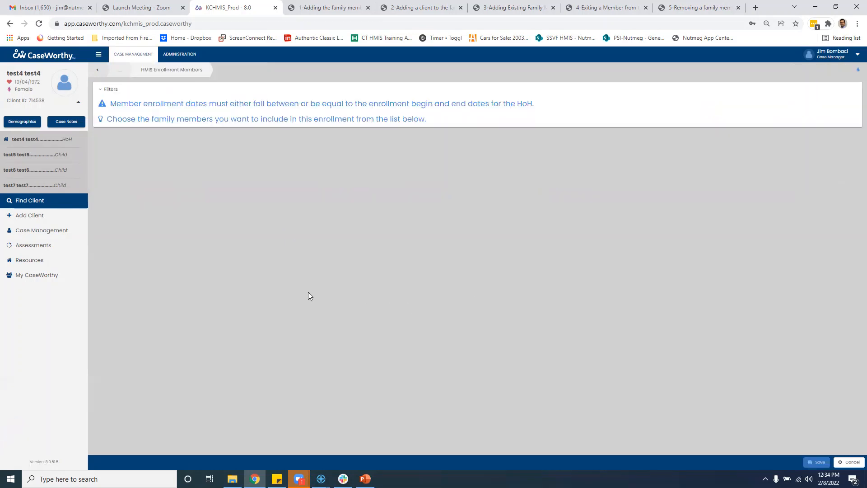
{"action": "left_click", "coordinate": [100, 207]}
{"action": "left_click", "coordinate": [507, 357]}
{"action": "left_click", "coordinate": [851, 462]}
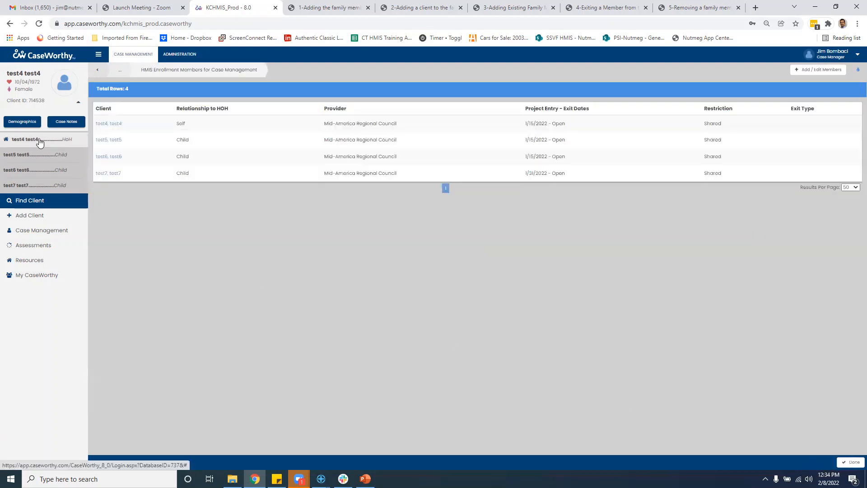
Reopen test4's project enrollments and start the pending entry assessment for AOL - ESG HP
{"action": "left_click", "coordinate": [55, 233]}
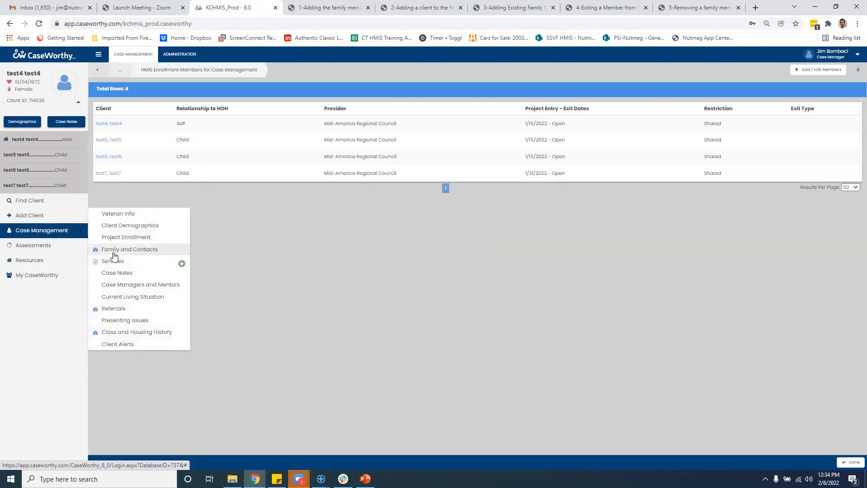
{"action": "left_click", "coordinate": [112, 240]}
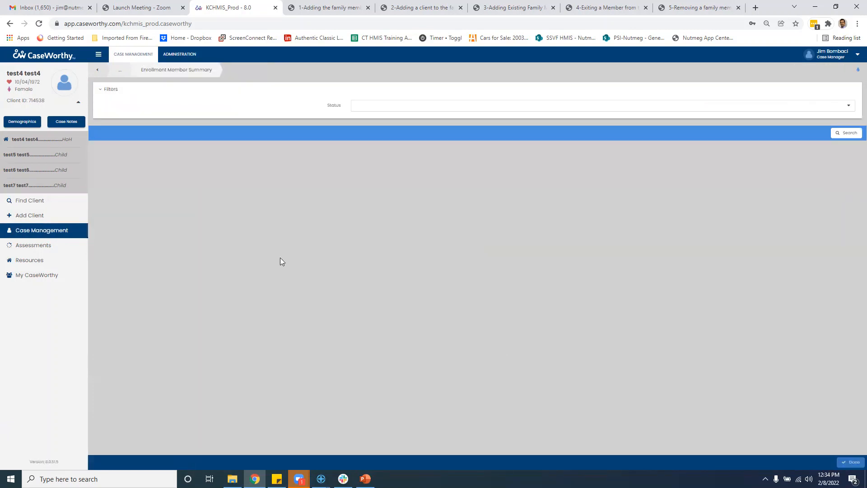
{"action": "left_click", "coordinate": [99, 168]}
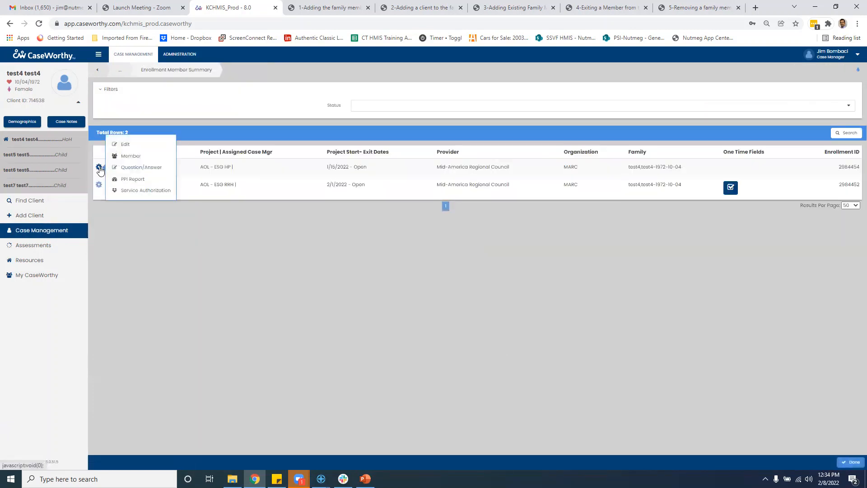
{"action": "left_click", "coordinate": [126, 219]}
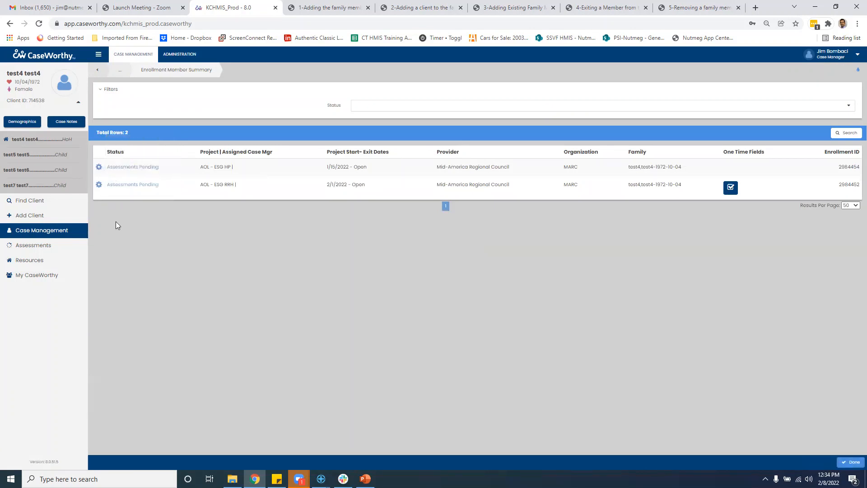
{"action": "left_click", "coordinate": [122, 168]}
{"action": "left_click", "coordinate": [133, 180]}
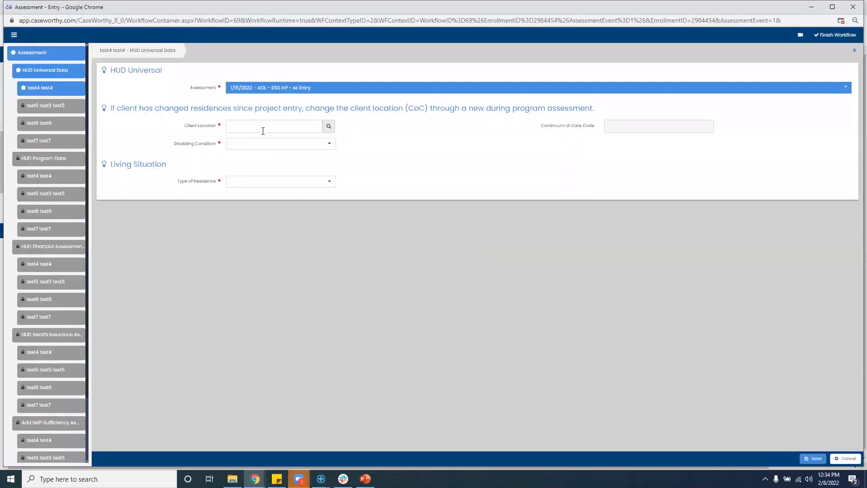
Fill in test4's HUD Universal Data with client location Avenue of Life, disabling condition No and residence type Data Not Collected
{"action": "left_click", "coordinate": [264, 134]}
{"action": "left_click", "coordinate": [265, 137]}
{"action": "left_click", "coordinate": [277, 145]}
{"action": "left_click", "coordinate": [237, 166]}
{"action": "left_click", "coordinate": [240, 181]}
{"action": "scroll", "coordinate": [256, 226], "scroll_direction": "down", "scroll_amount": 3}
{"action": "scroll", "coordinate": [256, 237], "scroll_direction": "down", "scroll_amount": 3}
{"action": "left_click", "coordinate": [259, 248]}
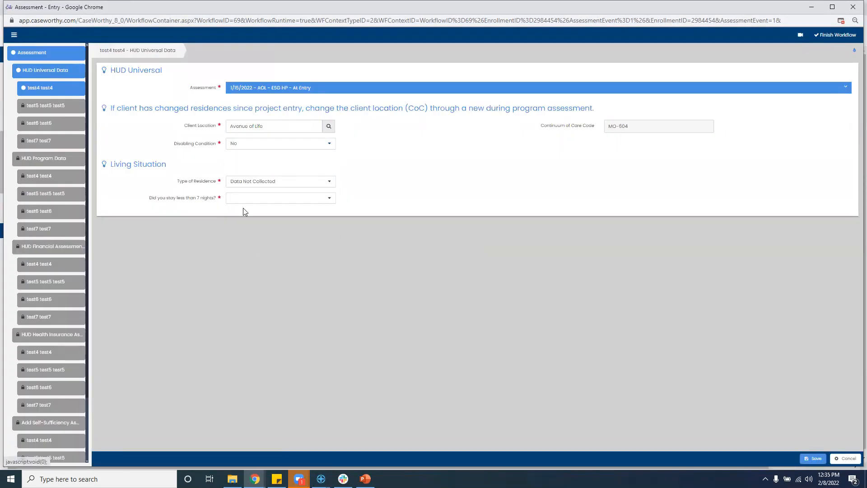
Answer test4's question on staying less than 7 nights, complete the remaining living situation field and save the HUD Universal Data
{"action": "left_click", "coordinate": [244, 199]}
{"action": "left_click", "coordinate": [234, 230]}
{"action": "left_click", "coordinate": [641, 181]}
{"action": "left_click", "coordinate": [628, 214]}
{"action": "left_click", "coordinate": [812, 459]}
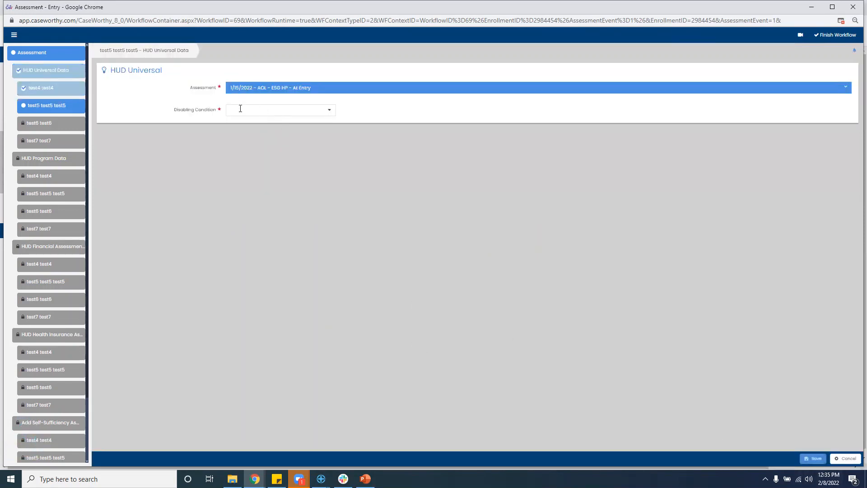
Set the disabling condition to No in the HUD Universal Data of test5, test6 and test7, saving each record
{"action": "left_click", "coordinate": [243, 111]}
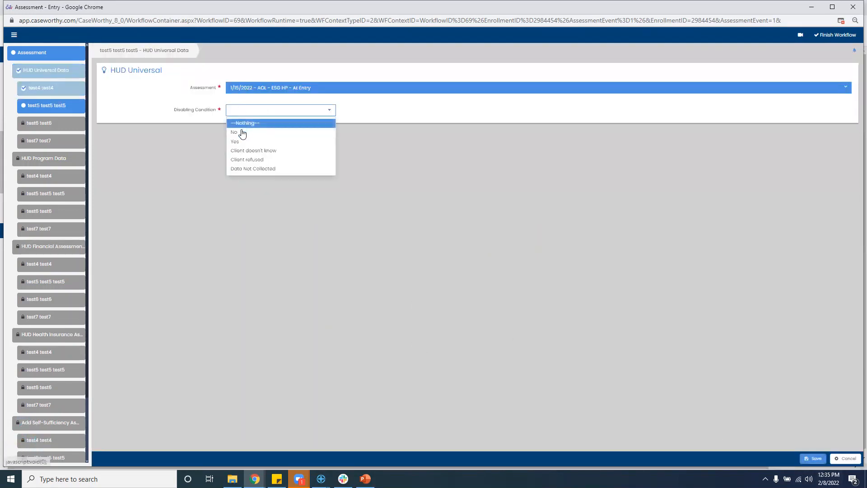
{"action": "left_click", "coordinate": [248, 131]}
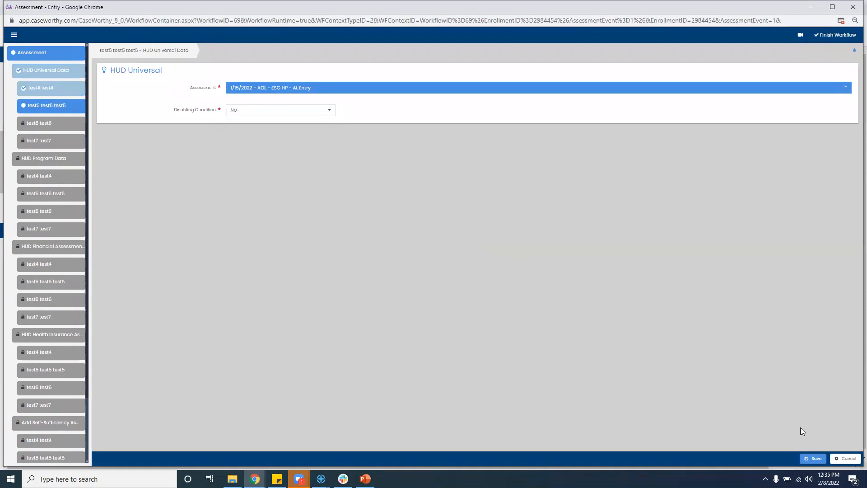
{"action": "left_click", "coordinate": [806, 459]}
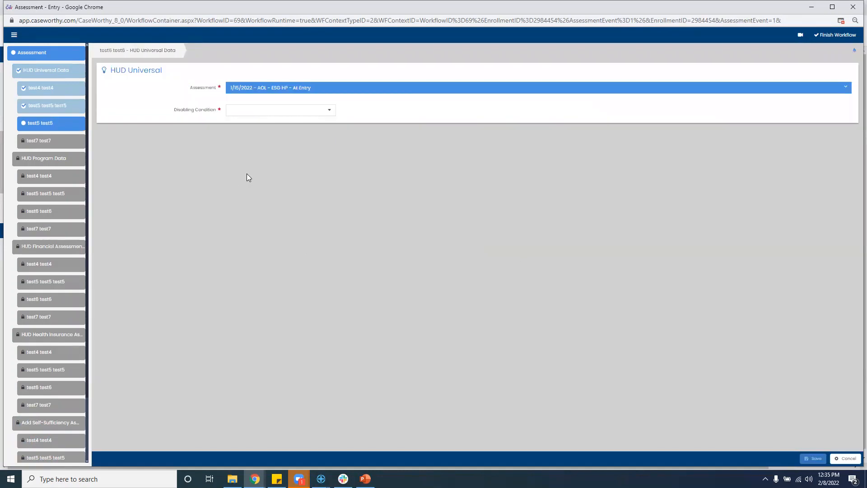
{"action": "left_click", "coordinate": [253, 110]}
{"action": "left_click", "coordinate": [246, 132]}
{"action": "left_click", "coordinate": [807, 461]}
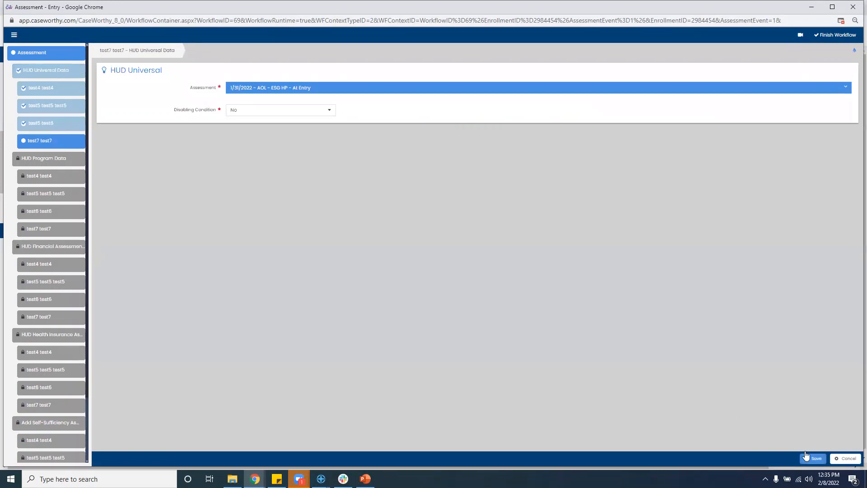
{"action": "left_click", "coordinate": [808, 458]}
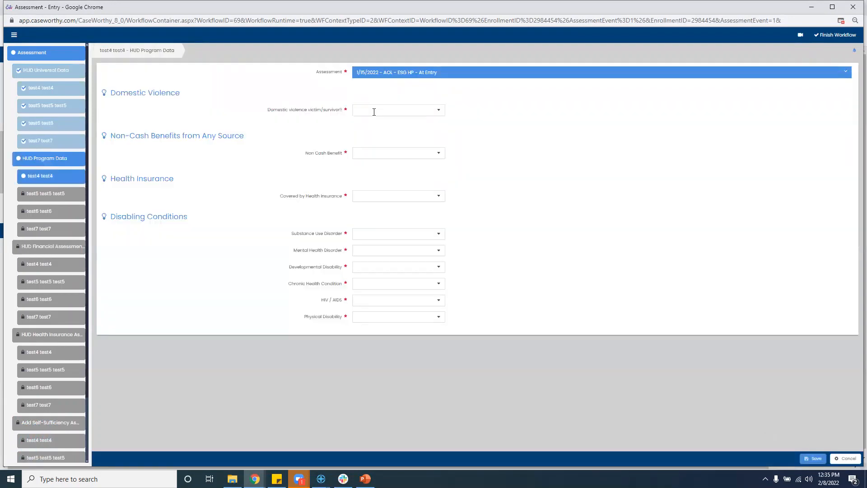
Answer No to domestic violence, non-cash benefit and health insurance in test4's HUD Program Data
{"action": "left_click", "coordinate": [374, 112]}
{"action": "left_click", "coordinate": [361, 133]}
{"action": "left_click", "coordinate": [364, 153]}
{"action": "left_click", "coordinate": [365, 179]}
{"action": "left_click", "coordinate": [372, 196]}
{"action": "left_click", "coordinate": [363, 218]}
Set all six disabling conditions in test4's HUD Program Data to No and save the record
{"action": "left_click", "coordinate": [369, 233]}
{"action": "left_click", "coordinate": [365, 256]}
{"action": "left_click", "coordinate": [365, 251]}
{"action": "left_click", "coordinate": [364, 272]}
{"action": "left_click", "coordinate": [367, 268]}
{"action": "left_click", "coordinate": [365, 289]}
{"action": "left_click", "coordinate": [365, 284]}
{"action": "left_click", "coordinate": [363, 306]}
{"action": "left_click", "coordinate": [363, 300]}
{"action": "left_click", "coordinate": [364, 322]}
{"action": "left_click", "coordinate": [366, 316]}
{"action": "left_click", "coordinate": [362, 339]}
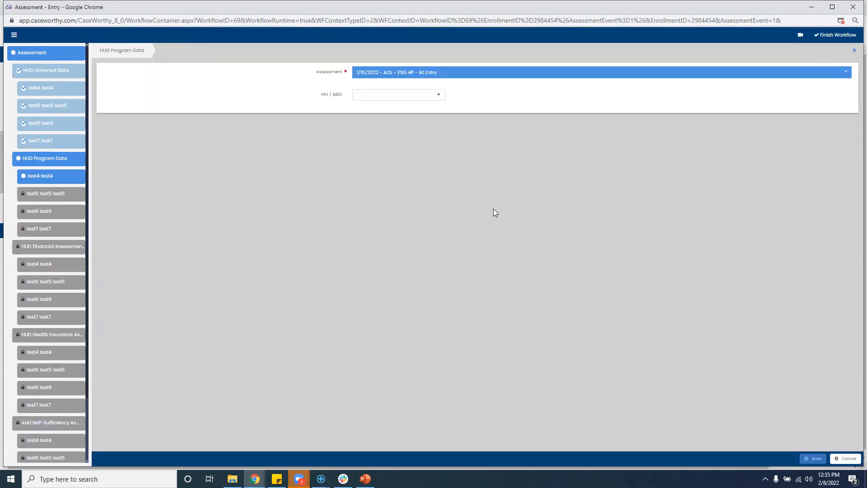
Set health insurance coverage and all six disabling conditions to No in test5's HUD Program Data and save it
{"action": "left_click", "coordinate": [364, 110]}
{"action": "left_click", "coordinate": [368, 131]}
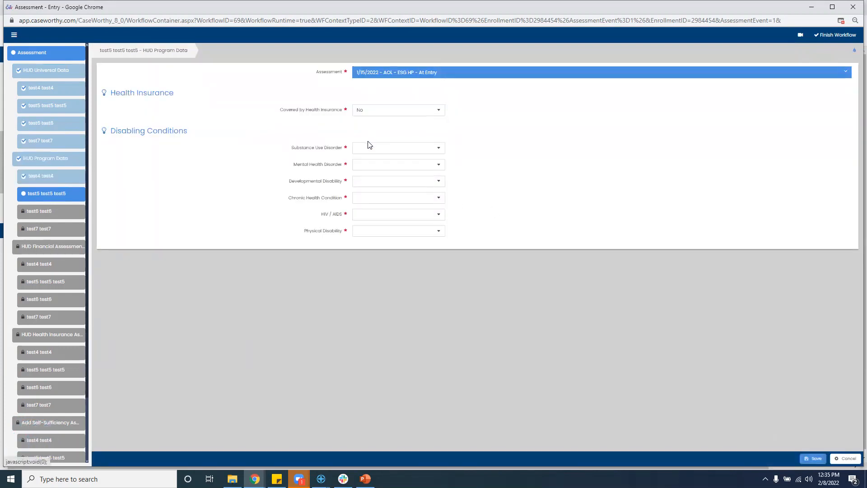
{"action": "left_click", "coordinate": [369, 148]}
{"action": "left_click", "coordinate": [367, 172]}
{"action": "left_click", "coordinate": [365, 164]}
{"action": "left_click", "coordinate": [364, 186]}
{"action": "left_click", "coordinate": [364, 181]}
{"action": "left_click", "coordinate": [365, 203]}
{"action": "left_click", "coordinate": [365, 199]}
{"action": "left_click", "coordinate": [361, 220]}
{"action": "left_click", "coordinate": [362, 214]}
{"action": "left_click", "coordinate": [362, 236]}
{"action": "left_click", "coordinate": [362, 232]}
{"action": "left_click", "coordinate": [366, 253]}
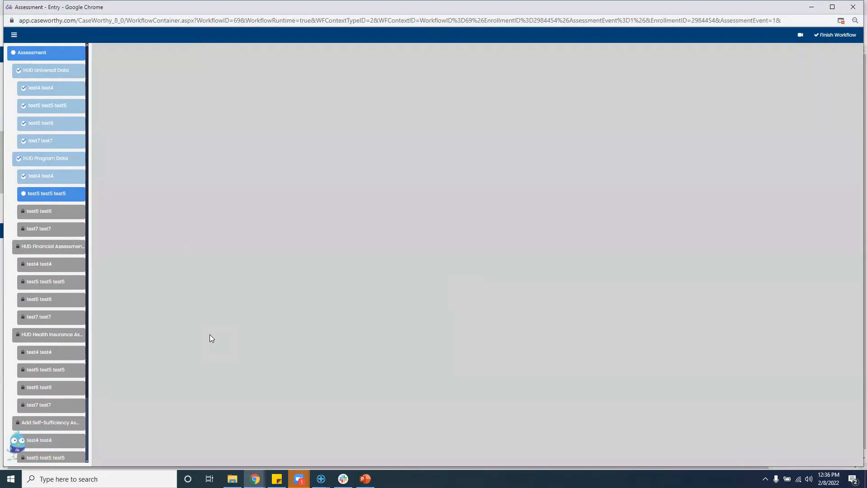
Set health insurance coverage and all six disabling conditions to No in test6's HUD Program Data and save it
{"action": "left_click", "coordinate": [368, 109]}
{"action": "left_click", "coordinate": [365, 121]}
{"action": "left_click", "coordinate": [364, 145]}
{"action": "left_click", "coordinate": [363, 165]}
{"action": "left_click", "coordinate": [363, 165]}
{"action": "left_click", "coordinate": [363, 183]}
{"action": "left_click", "coordinate": [363, 180]}
{"action": "left_click", "coordinate": [363, 199]}
{"action": "left_click", "coordinate": [363, 199]}
{"action": "left_click", "coordinate": [363, 219]}
{"action": "left_click", "coordinate": [363, 214]}
{"action": "left_click", "coordinate": [363, 236]}
{"action": "left_click", "coordinate": [362, 231]}
{"action": "left_click", "coordinate": [362, 253]}
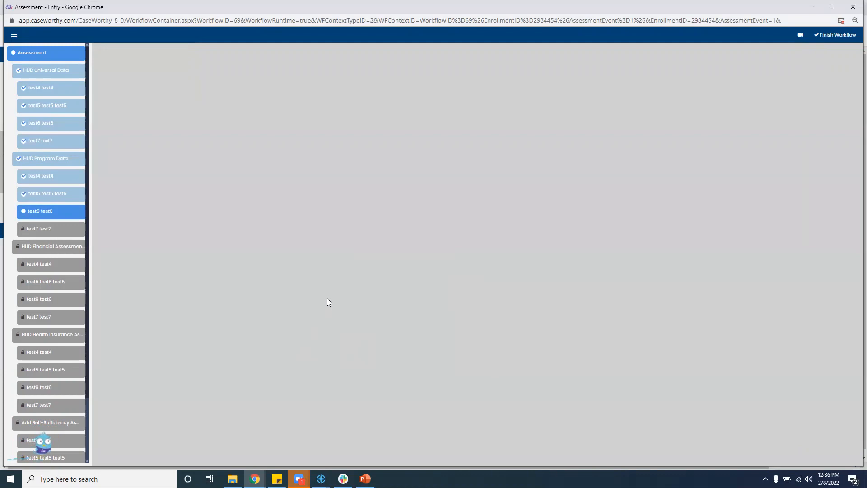
Set health insurance coverage and all six disabling conditions to No in test7's HUD Program Data and save it
{"action": "left_click", "coordinate": [378, 111]}
{"action": "left_click", "coordinate": [361, 128]}
{"action": "left_click", "coordinate": [363, 147]}
{"action": "left_click", "coordinate": [361, 170]}
{"action": "left_click", "coordinate": [361, 164]}
{"action": "left_click", "coordinate": [361, 186]}
{"action": "left_click", "coordinate": [361, 181]}
{"action": "left_click", "coordinate": [361, 204]}
{"action": "left_click", "coordinate": [361, 198]}
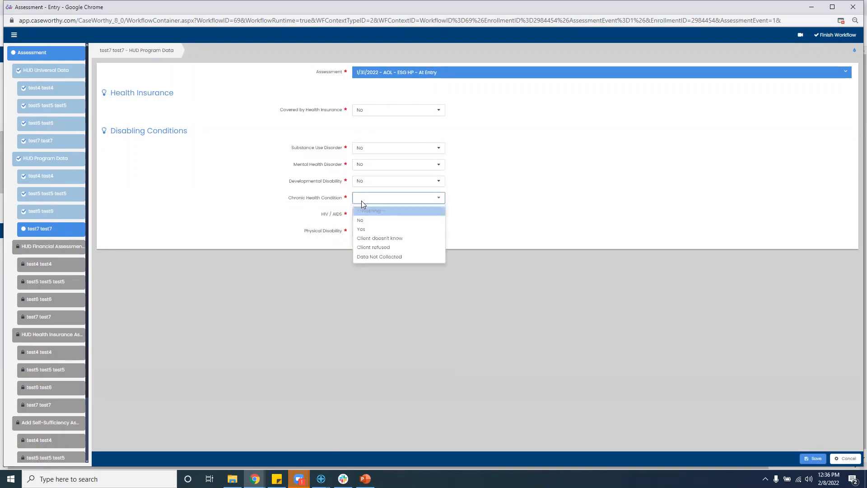
{"action": "left_click", "coordinate": [361, 221]}
{"action": "left_click", "coordinate": [361, 214]}
{"action": "left_click", "coordinate": [363, 238]}
{"action": "left_click", "coordinate": [361, 232]}
{"action": "left_click", "coordinate": [361, 245]}
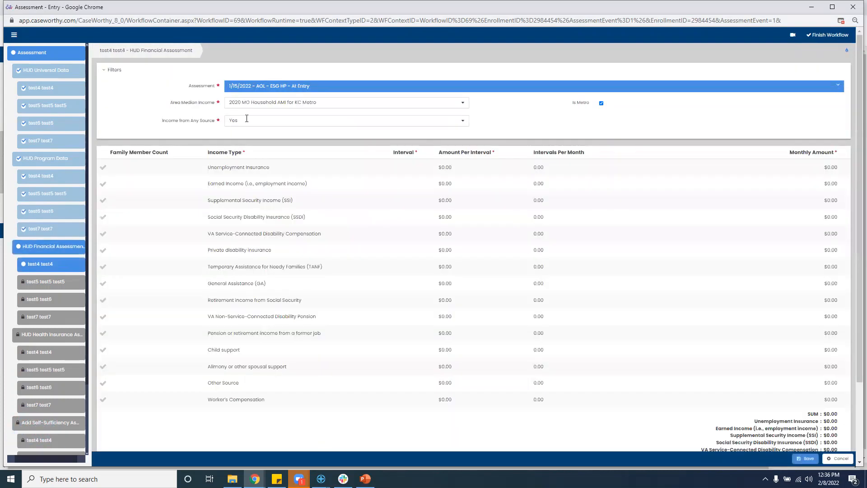
Answer income from any source in test4's HUD Financial Assessment and save test5's with no income from any source
{"action": "left_click", "coordinate": [247, 121]}
{"action": "left_click", "coordinate": [233, 149]}
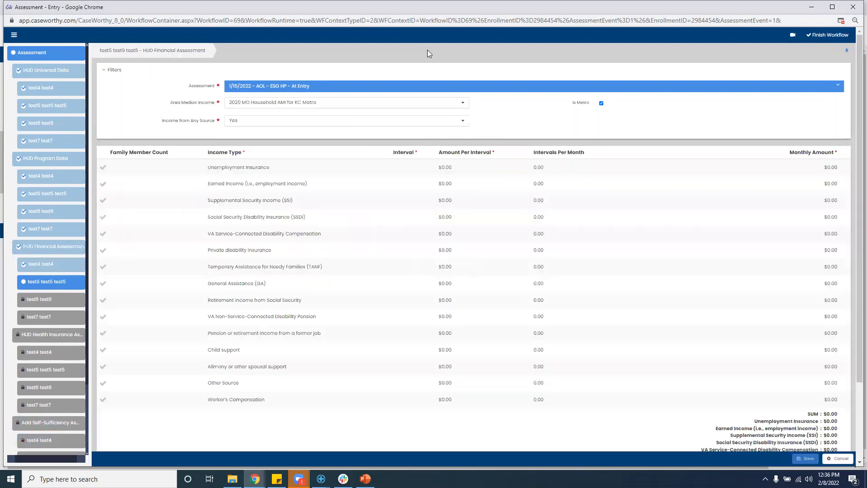
{"action": "left_click", "coordinate": [272, 121]}
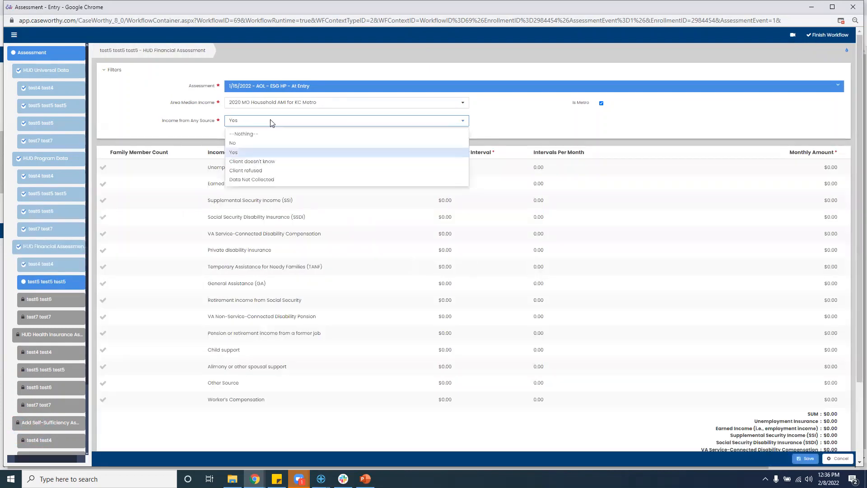
{"action": "left_click", "coordinate": [235, 144]}
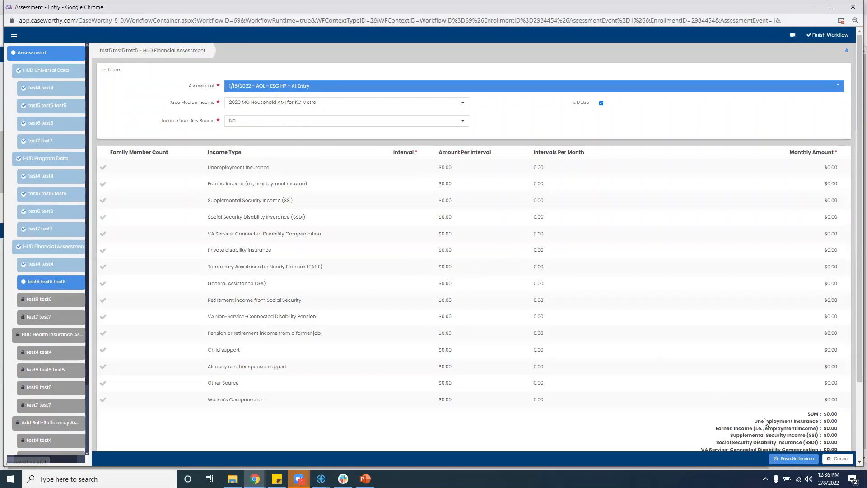
{"action": "left_click", "coordinate": [789, 458]}
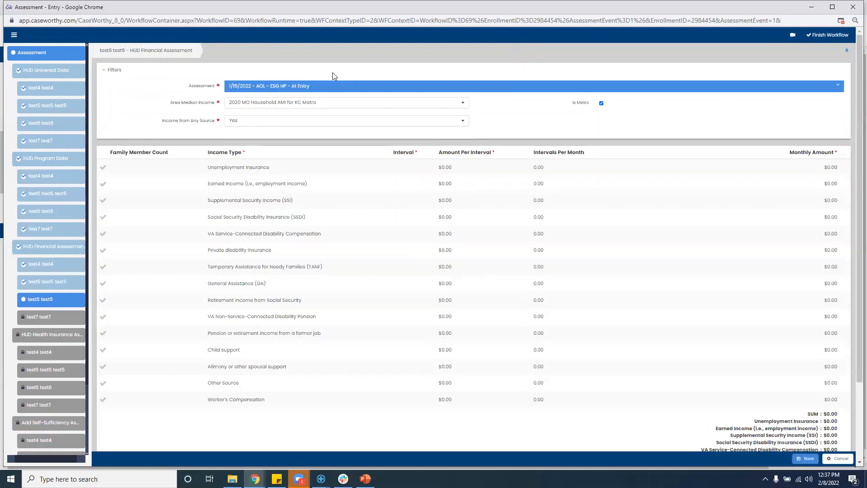
Set income from any source to No in the HUD Financial Assessments of test6 and test7 and save both with no income
{"action": "left_click", "coordinate": [277, 120]}
{"action": "left_click", "coordinate": [238, 152]}
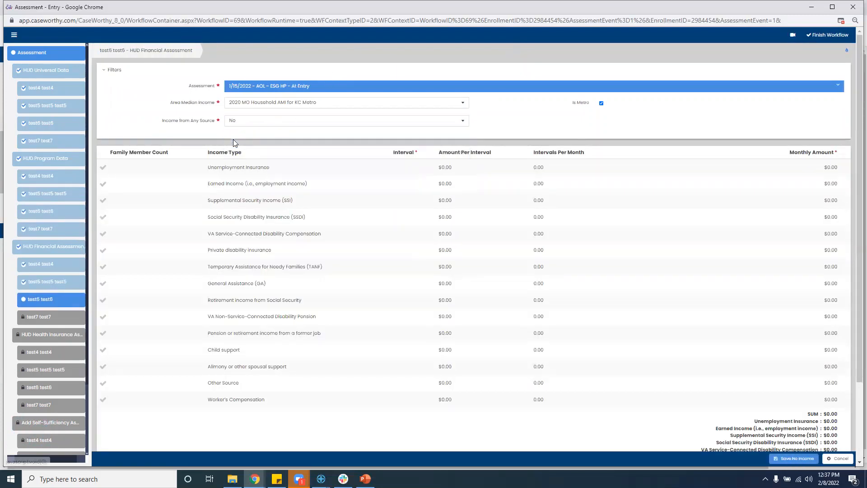
{"action": "left_click", "coordinate": [790, 457]}
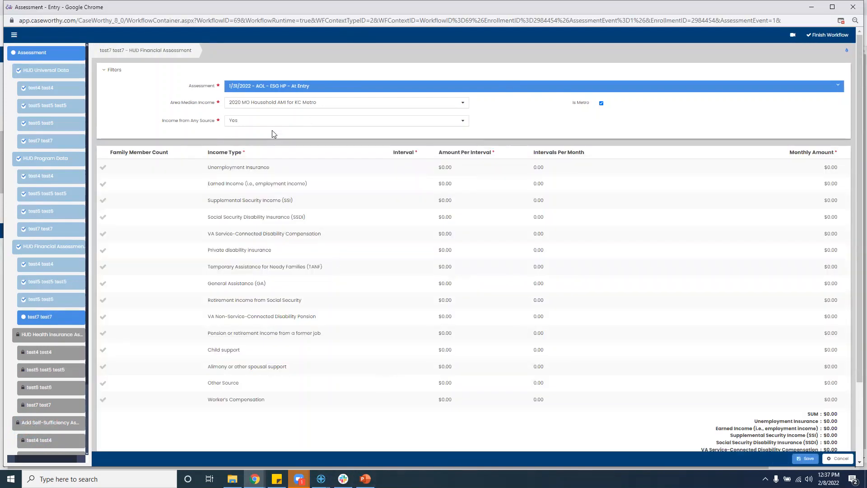
{"action": "left_click", "coordinate": [272, 120]}
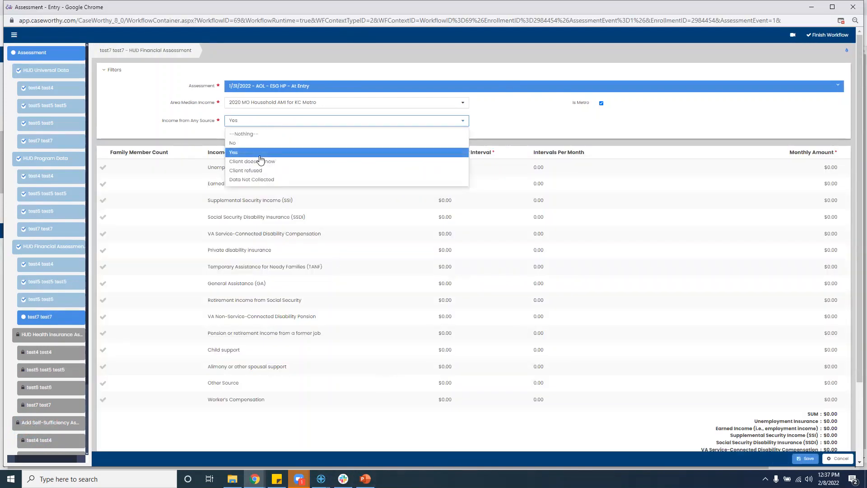
{"action": "left_click", "coordinate": [235, 144]}
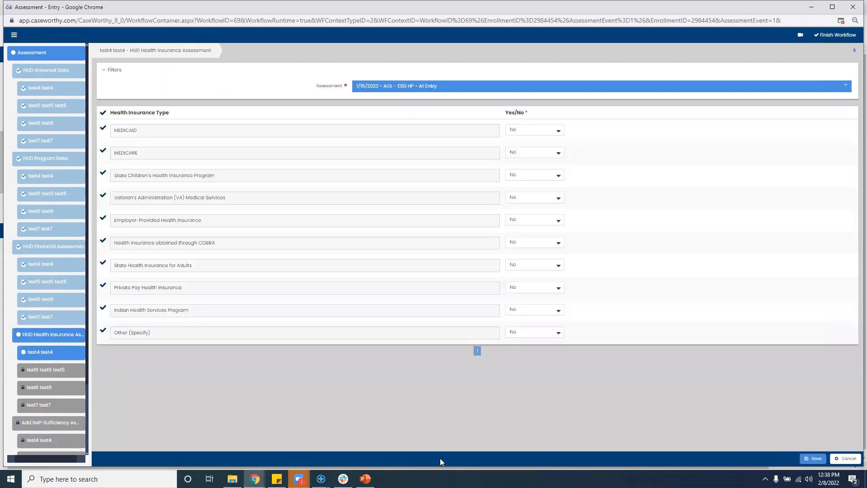
Save the HUD Health Insurance Assessments for test4, test5 and test6 with every insurance type left at No
{"action": "left_click", "coordinate": [812, 458]}
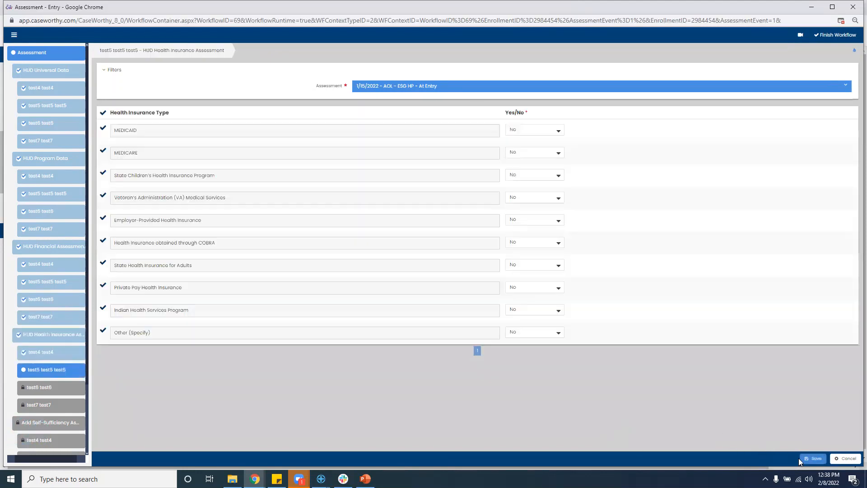
{"action": "left_click", "coordinate": [808, 458]}
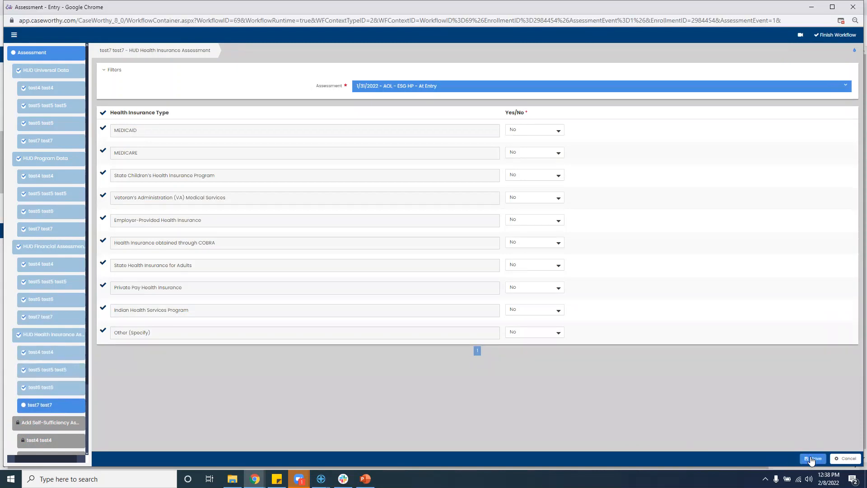
Save the last family member's HUD health insurance assessment and submit the members' self-sufficiency assessments without entering scores
{"action": "left_click", "coordinate": [811, 459]}
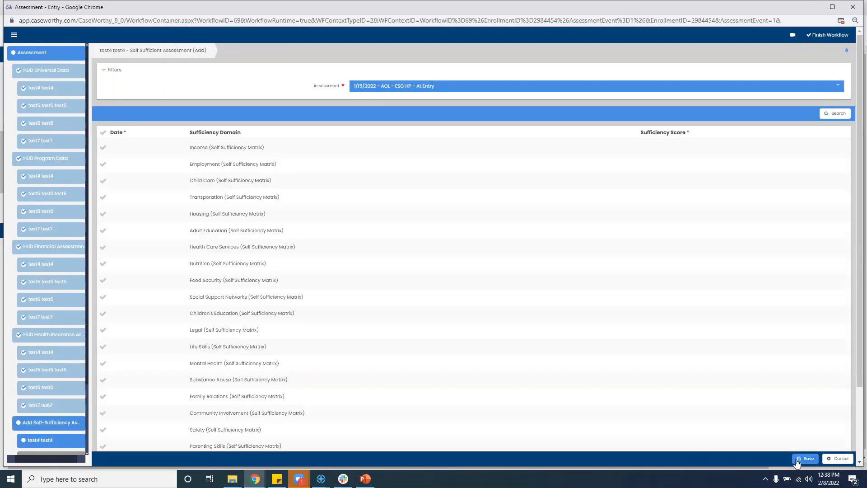
{"action": "left_click", "coordinate": [806, 460]}
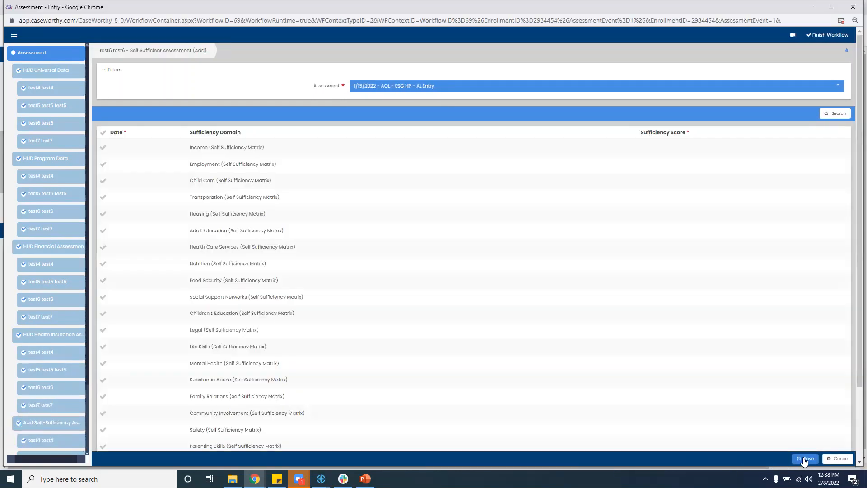
{"action": "left_click", "coordinate": [804, 460]}
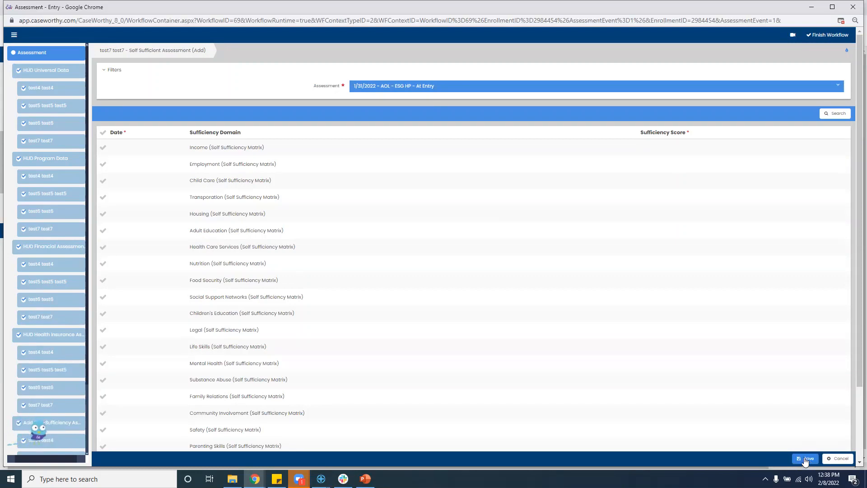
{"action": "left_click", "coordinate": [805, 459]}
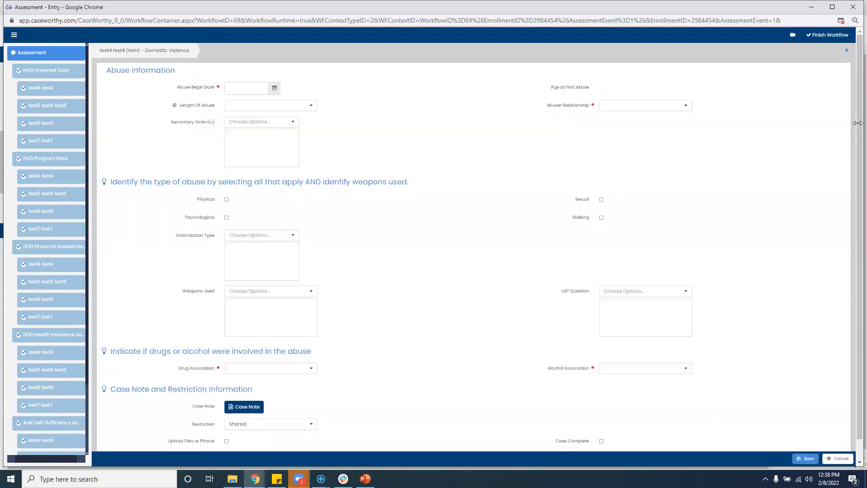
Close the assessment workflow at the Domestic Violence form and open the client's project enrollments
{"action": "left_click", "coordinate": [848, 50]}
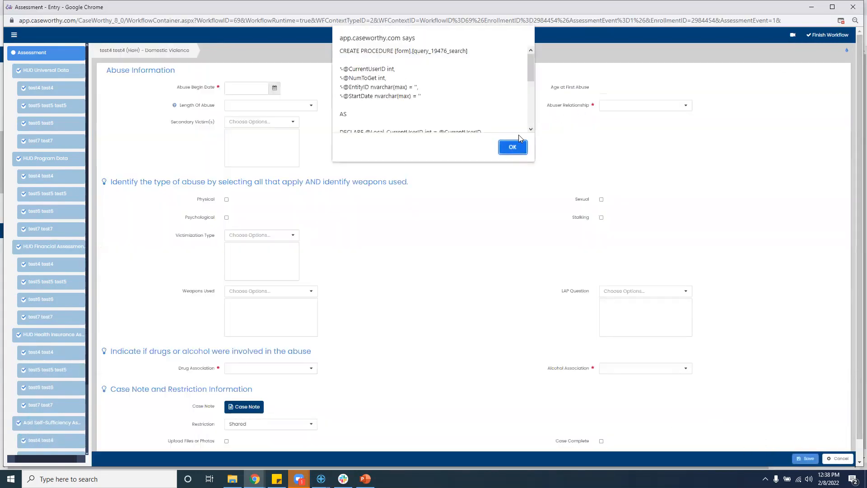
{"action": "left_click", "coordinate": [513, 147]}
{"action": "mouse_move", "coordinate": [845, 52]}
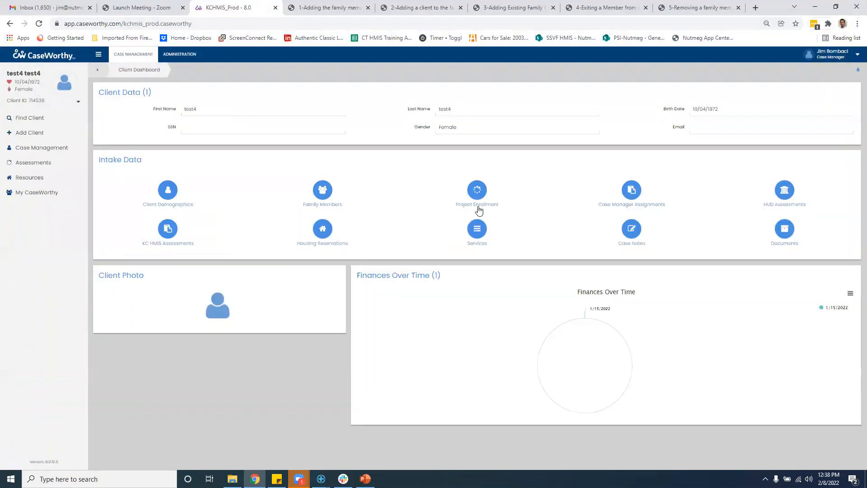
{"action": "left_click", "coordinate": [478, 208]}
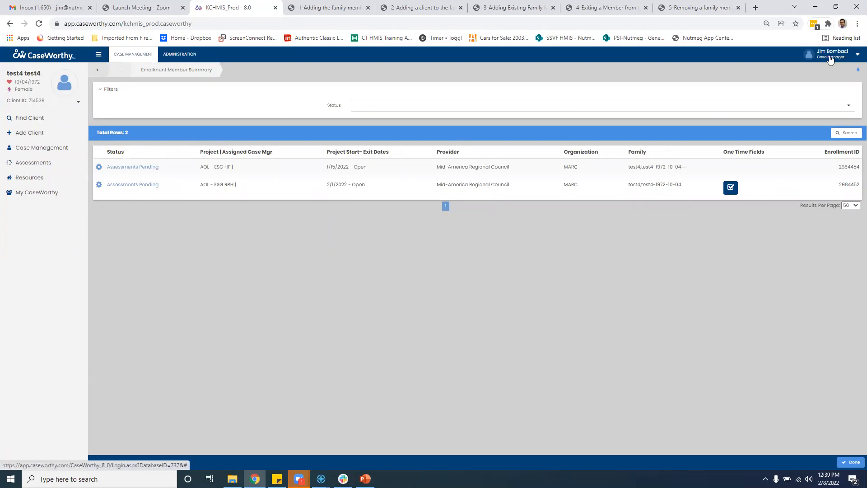
{"action": "left_click", "coordinate": [78, 103]}
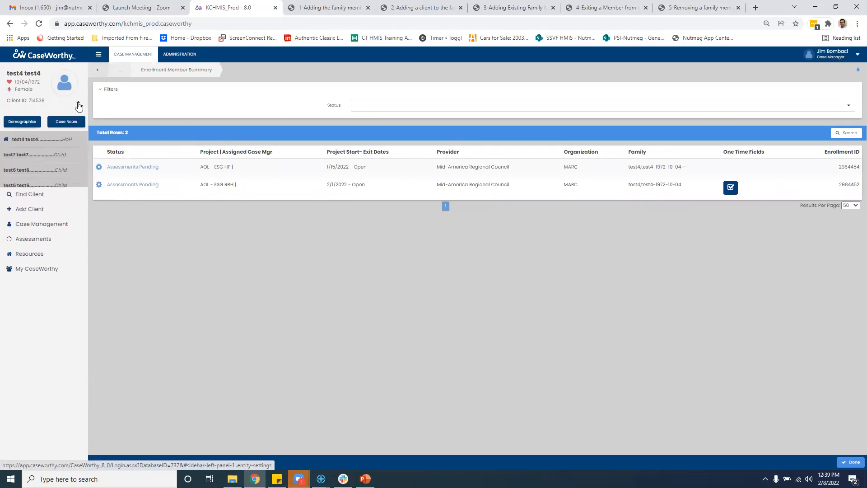
Switch the user role to All Features - Nutmeg
{"action": "left_click", "coordinate": [832, 53]}
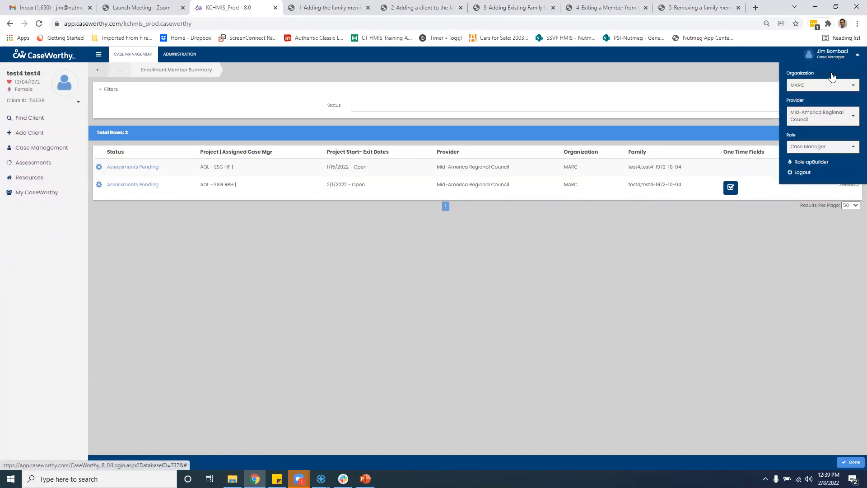
{"action": "left_click", "coordinate": [809, 147]}
{"action": "left_click", "coordinate": [809, 168]}
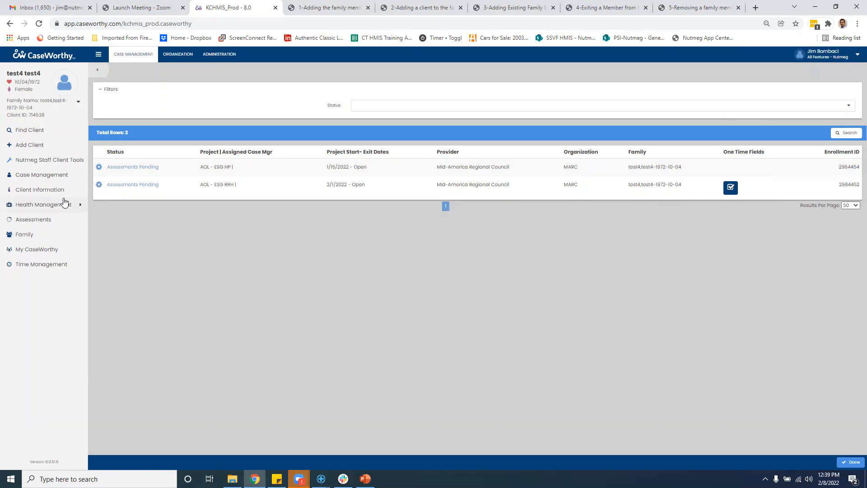
Set the AOL - ESG HP enrollment's status to Enrolled in the unfiltered enrollment member admin form and save it
{"action": "left_click", "coordinate": [82, 164]}
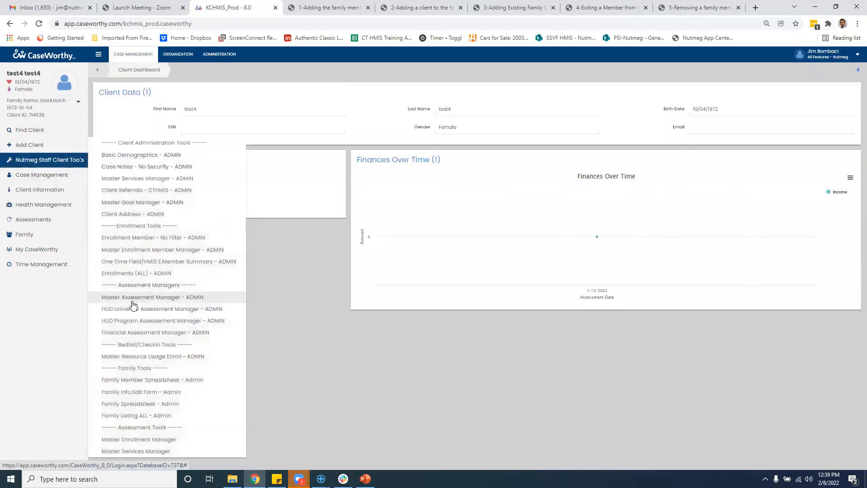
{"action": "left_click", "coordinate": [125, 239]}
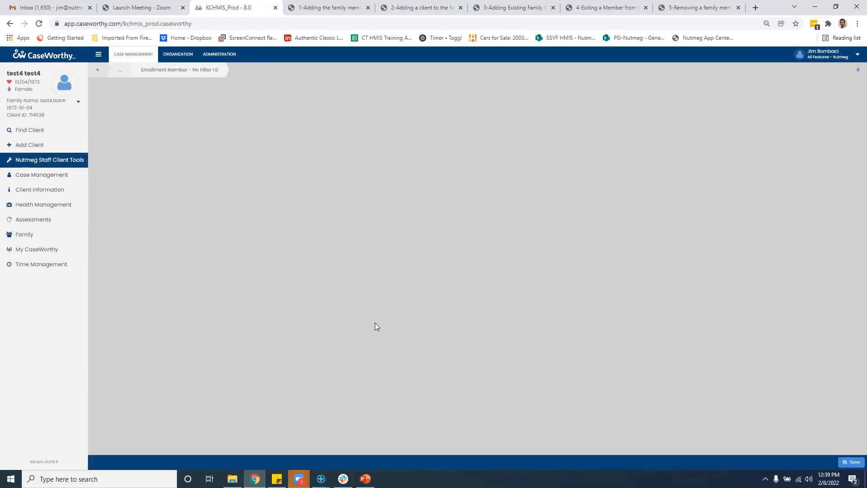
{"action": "left_click", "coordinate": [103, 109]}
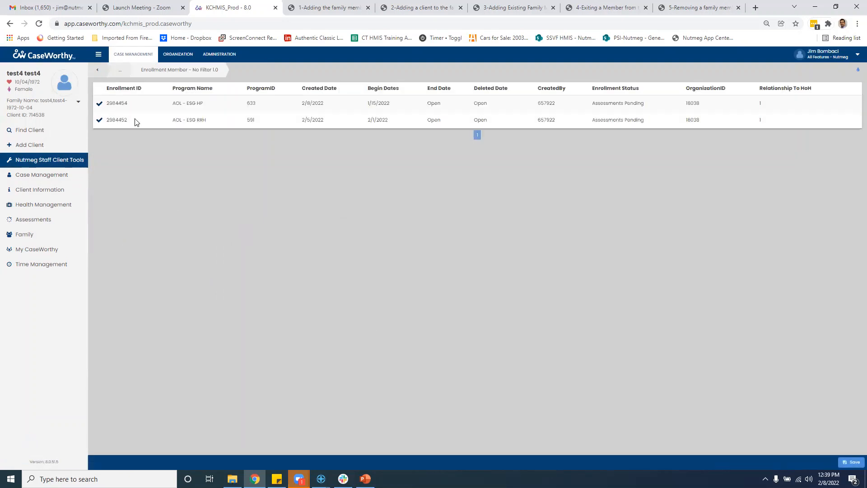
{"action": "left_click", "coordinate": [697, 109]}
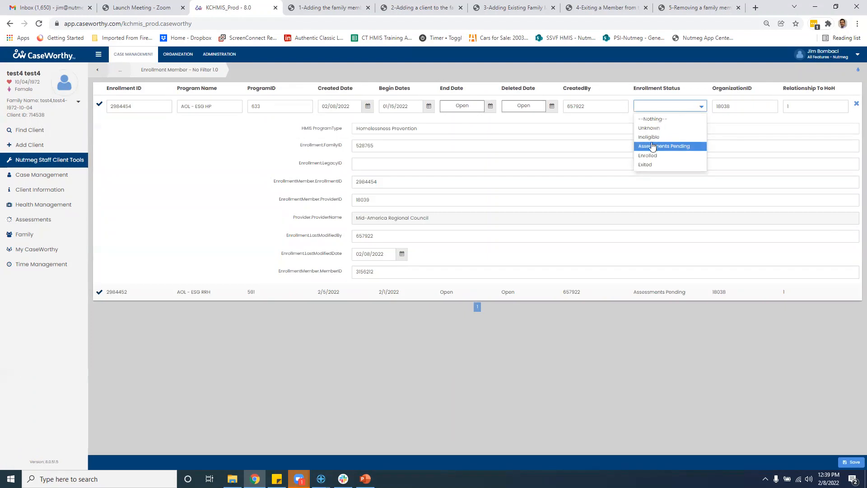
{"action": "left_click", "coordinate": [647, 156]}
{"action": "left_click", "coordinate": [847, 462]}
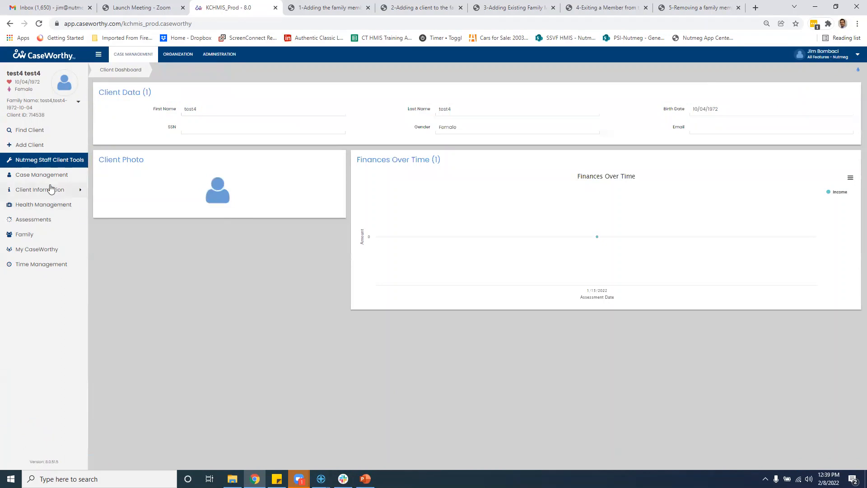
Check the client's program enrollment summary and the actions offered for the AOL - ESG HP enrollment
{"action": "mouse_move", "coordinate": [50, 178]}
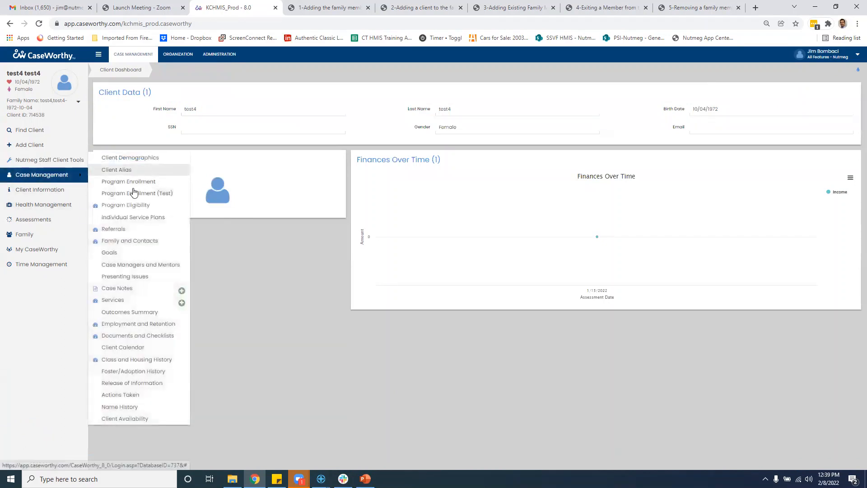
{"action": "left_click", "coordinate": [126, 193]}
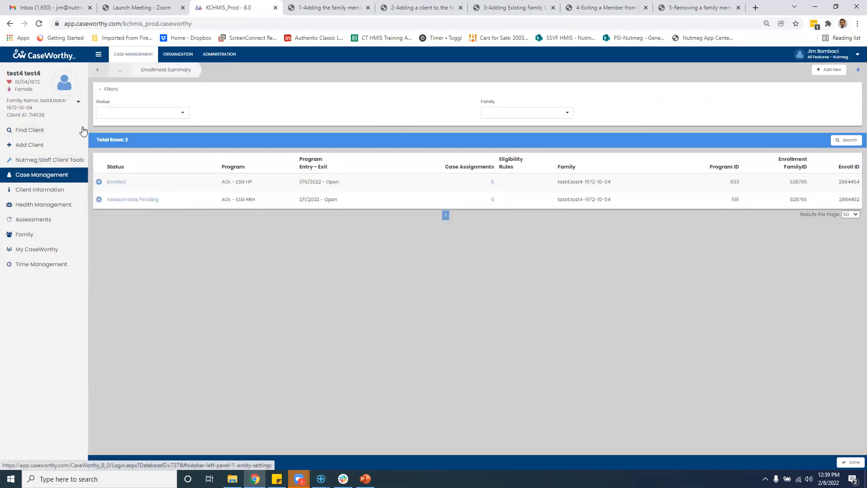
{"action": "left_click", "coordinate": [99, 182]}
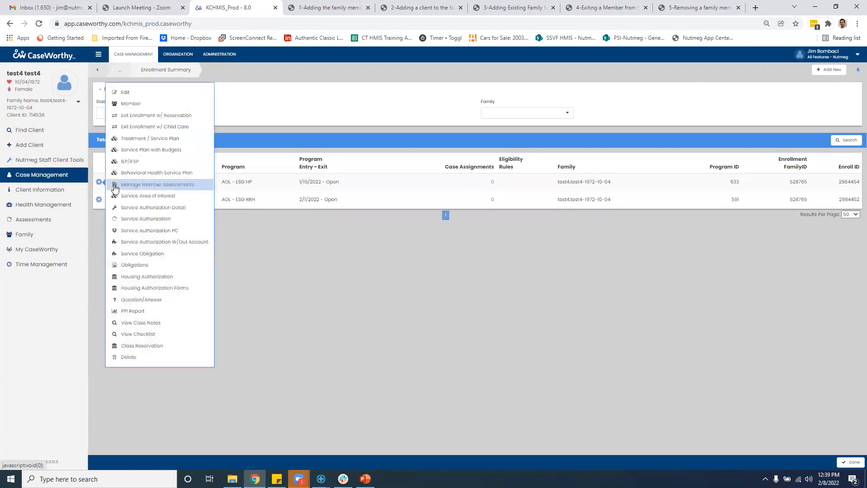
Switch the user role back to Case Manager
{"action": "left_click", "coordinate": [824, 55]}
{"action": "left_click", "coordinate": [809, 146]}
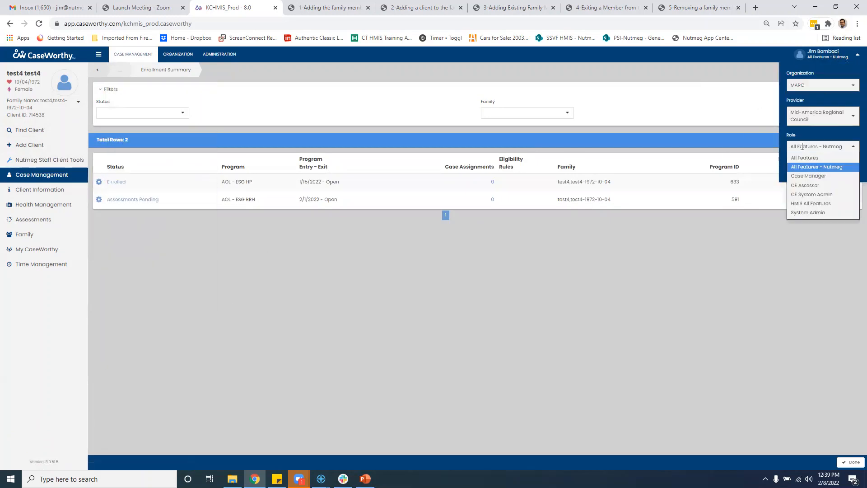
{"action": "left_click", "coordinate": [809, 176]}
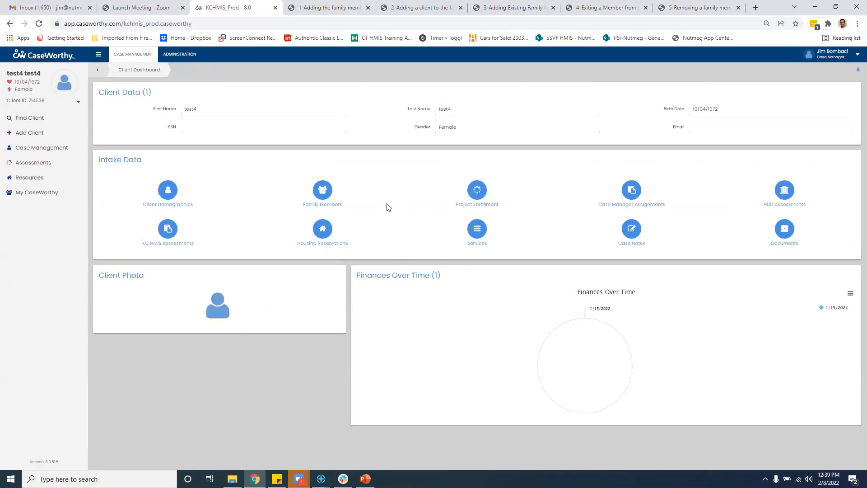
Open the member list of the AOL - ESG HP project enrollment and show the first child's assessment options
{"action": "left_click", "coordinate": [477, 190]}
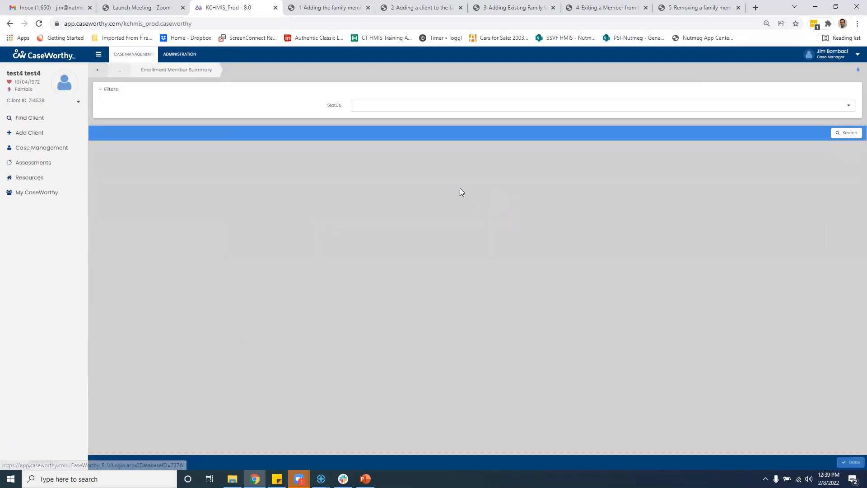
{"action": "left_click", "coordinate": [99, 167]}
{"action": "left_click", "coordinate": [131, 150]}
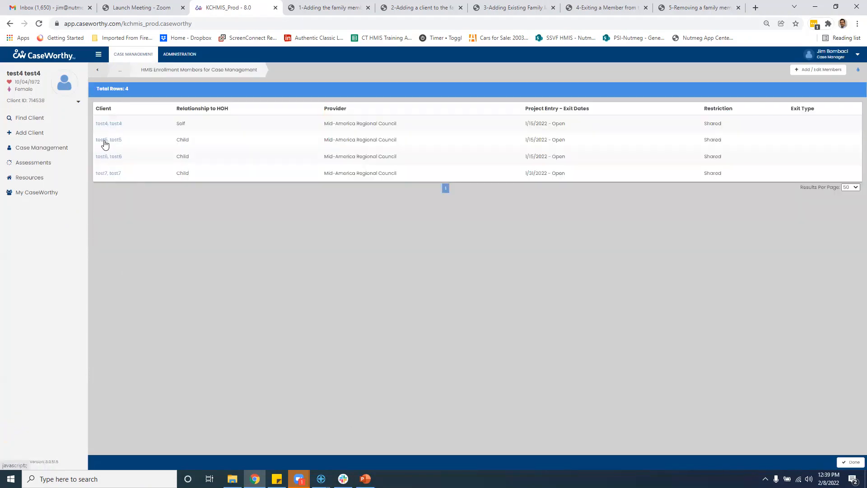
{"action": "left_click", "coordinate": [102, 141]}
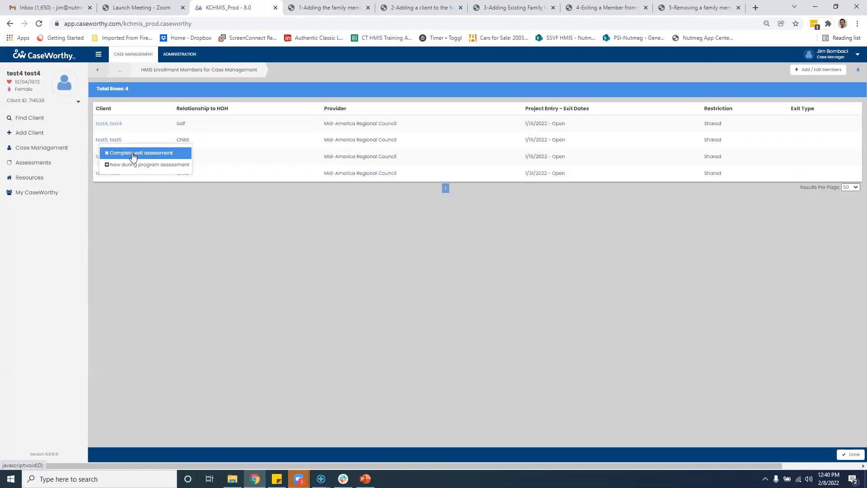
Return to the client's project enrollments and review the actions available for the AOL - ESG HP enrollment
{"action": "mouse_move", "coordinate": [80, 149]}
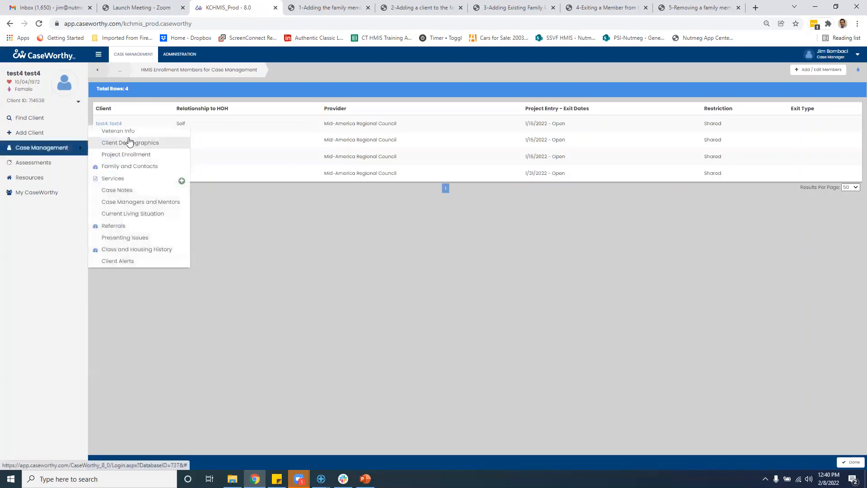
{"action": "left_click", "coordinate": [120, 155]}
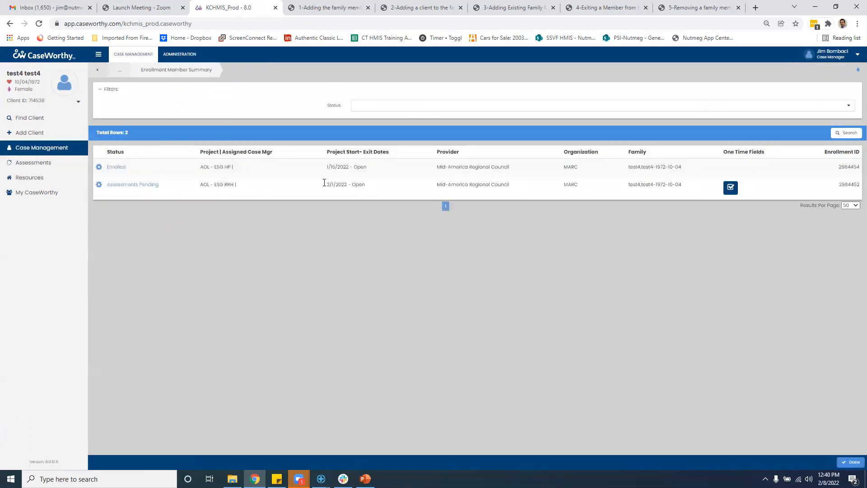
{"action": "left_click", "coordinate": [99, 167]}
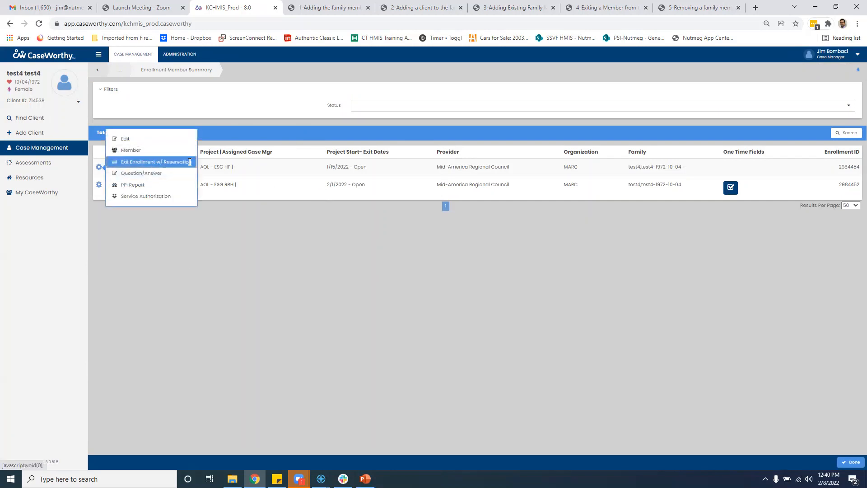
{"action": "left_click", "coordinate": [290, 220]}
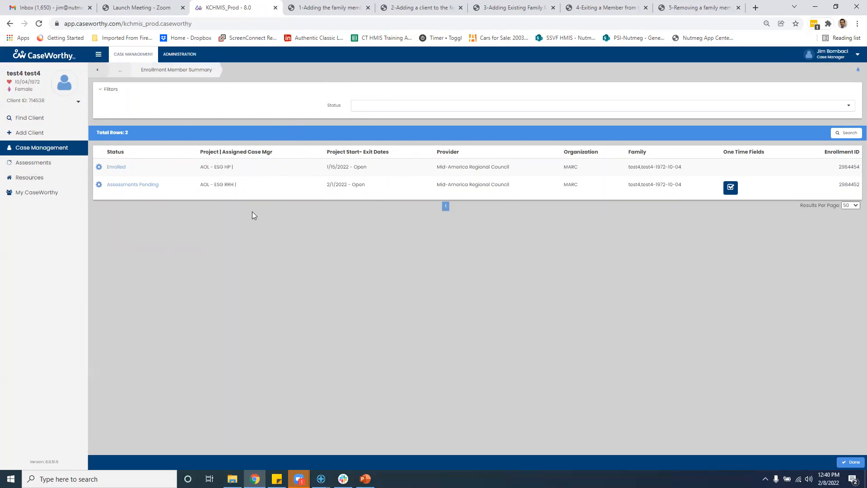
{"action": "left_click", "coordinate": [99, 168]}
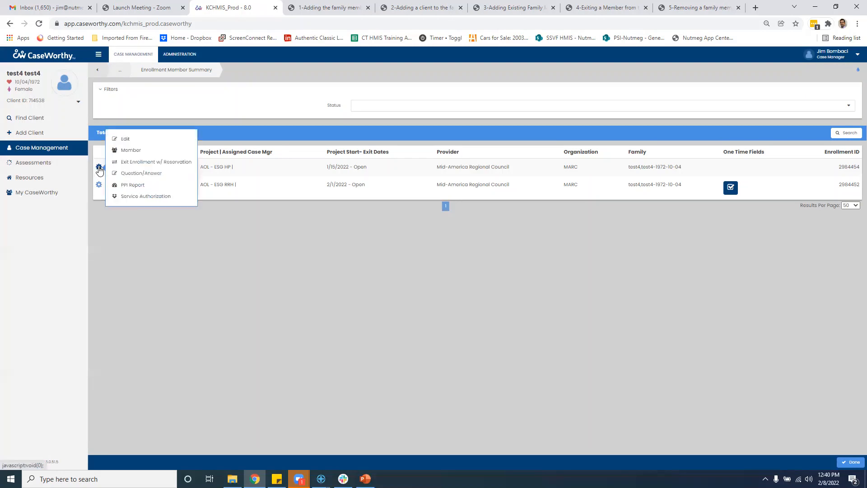
{"action": "left_click", "coordinate": [339, 267]}
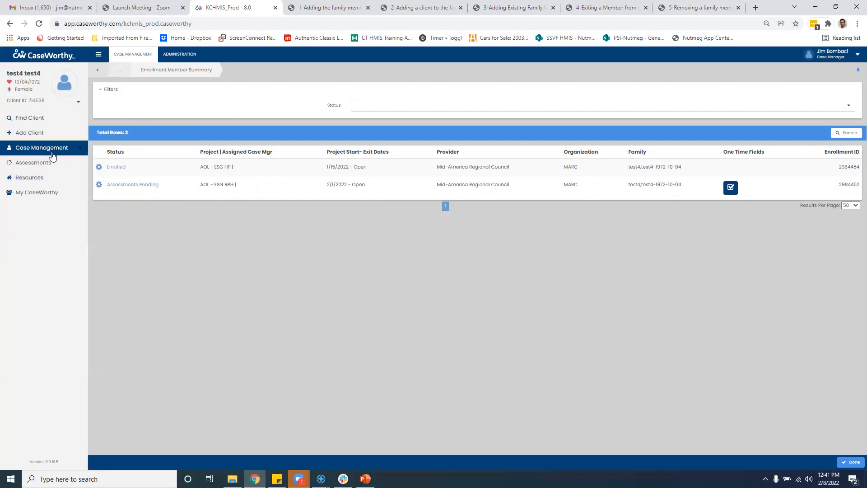
Open the guide "3-Adding Existing Family Member to an Enrollment.pdf", enlarge it to 175% and read its first instructions
{"action": "mouse_move", "coordinate": [54, 149]}
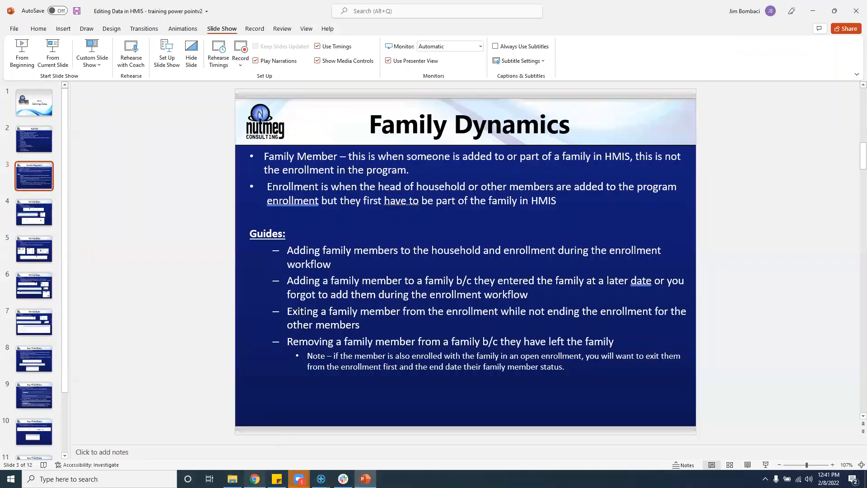
{"action": "left_click", "coordinate": [255, 478]}
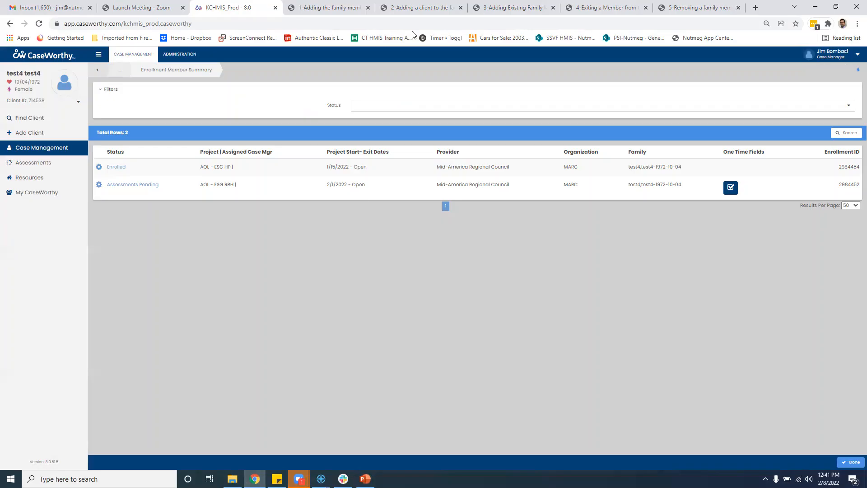
{"action": "left_click", "coordinate": [519, 8]}
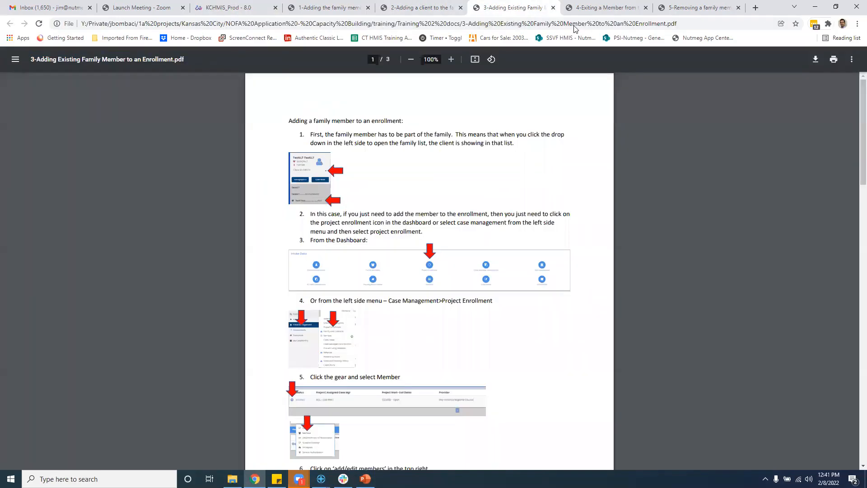
{"action": "left_click", "coordinate": [451, 59]}
{"action": "left_click", "coordinate": [451, 59]}
{"action": "left_click", "coordinate": [451, 59]}
{"action": "left_click", "coordinate": [451, 60]}
{"action": "scroll", "coordinate": [453, 287], "scroll_direction": "down", "scroll_amount": 2}
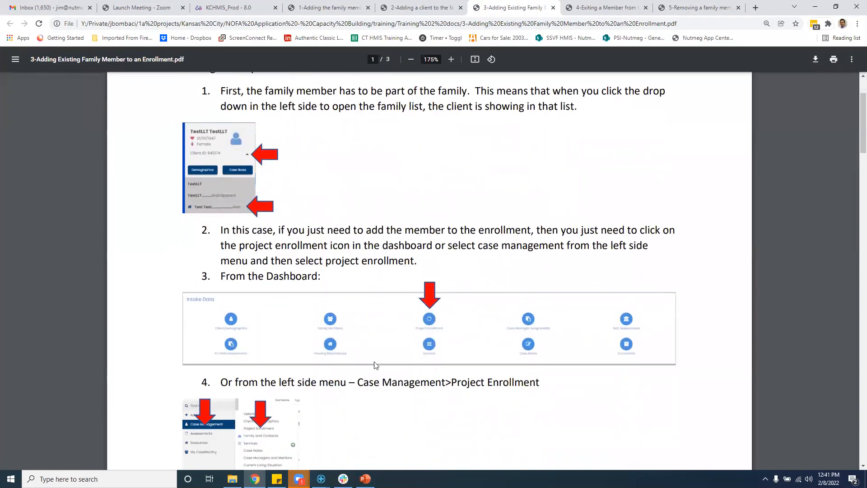
Switch to CaseWorthy, open the AOL - ESG HP enrollment's member list and start the first child's exit assessment
{"action": "left_click", "coordinate": [205, 8]}
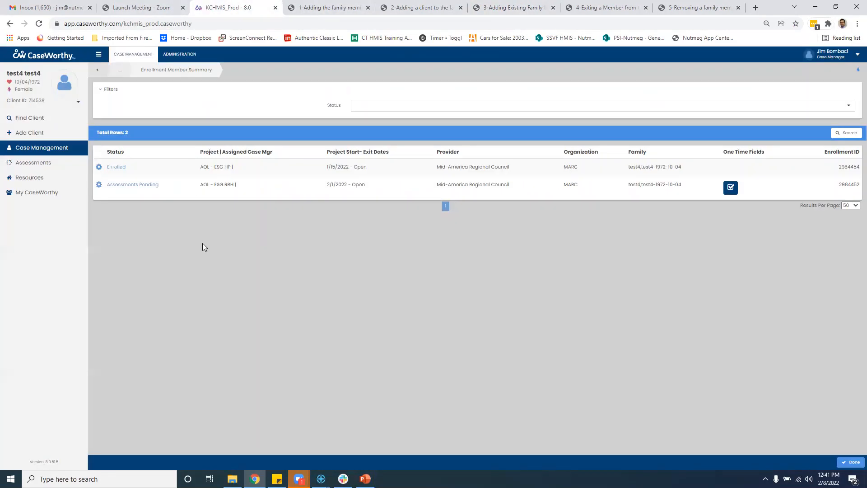
{"action": "left_click", "coordinate": [100, 169]}
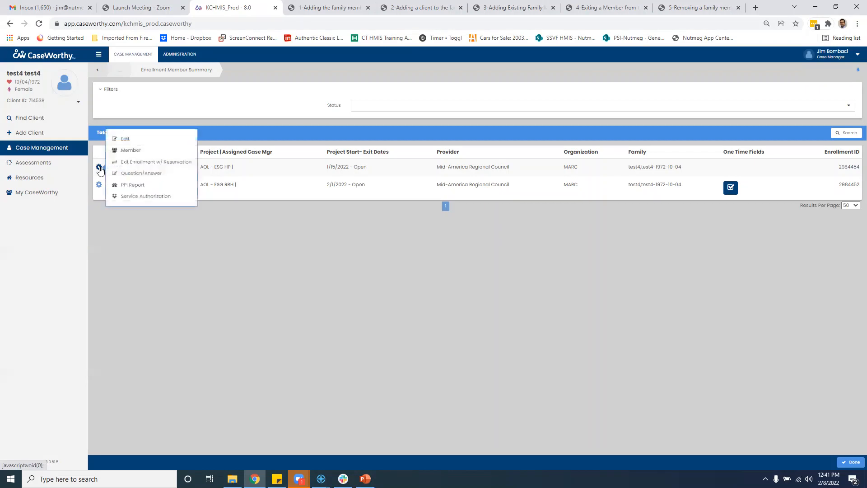
{"action": "left_click", "coordinate": [125, 151]}
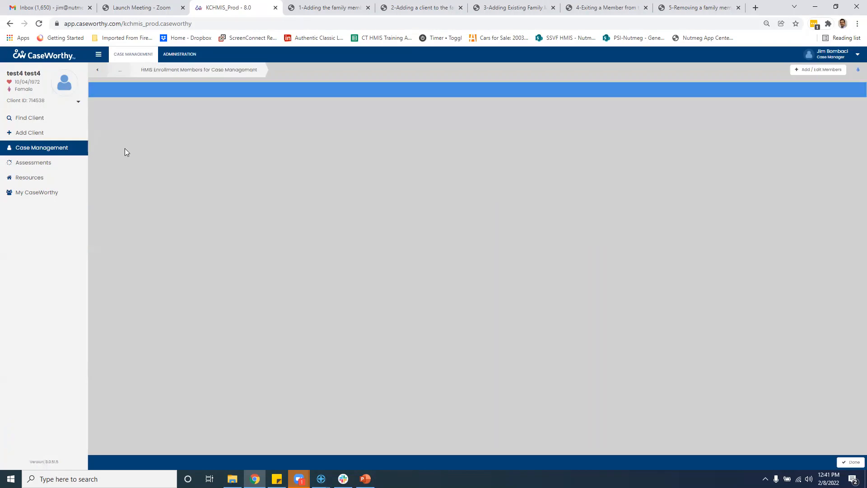
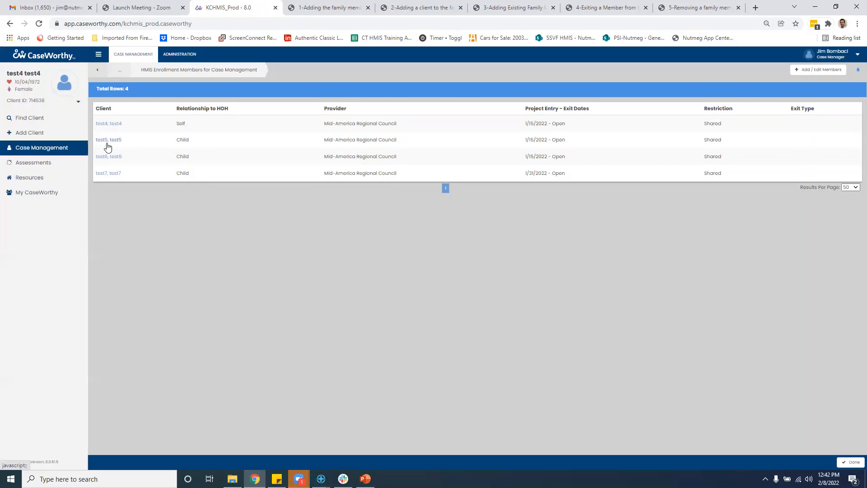
{"action": "left_click", "coordinate": [108, 141]}
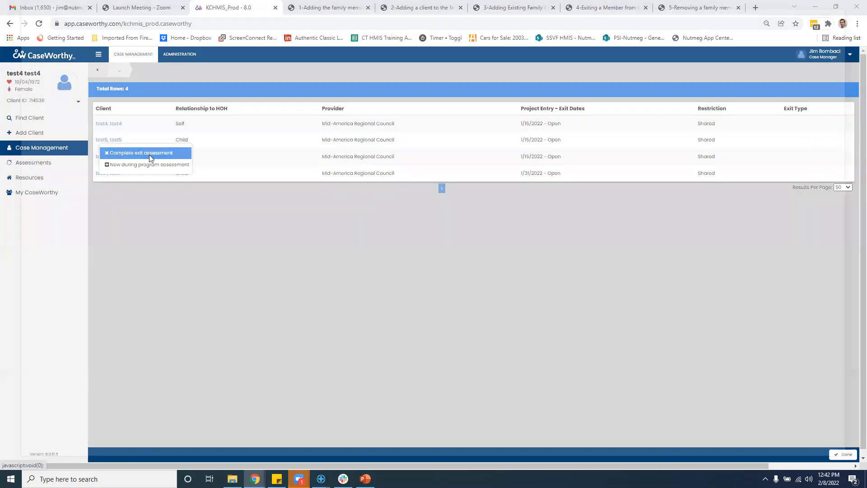
{"action": "left_click", "coordinate": [149, 154]}
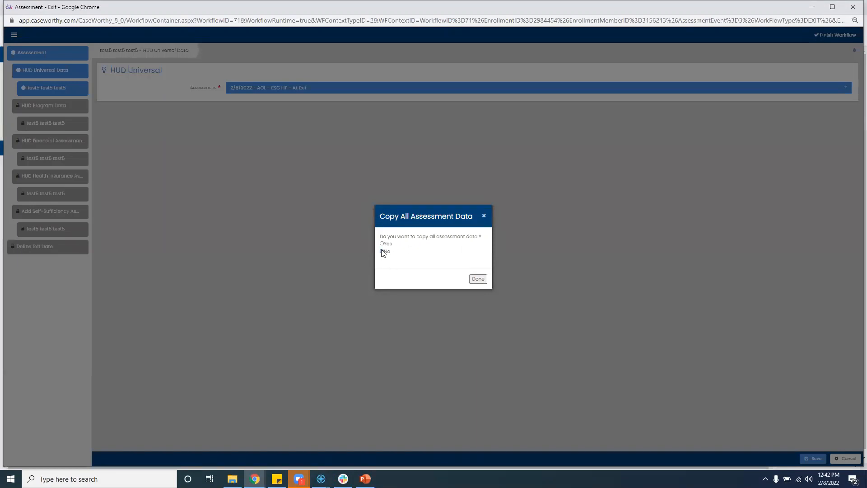
Decline copying all assessment data and save past the HUD Universal exit assessment
{"action": "left_click", "coordinate": [383, 252]}
{"action": "left_click", "coordinate": [383, 251]}
{"action": "left_click", "coordinate": [477, 279]}
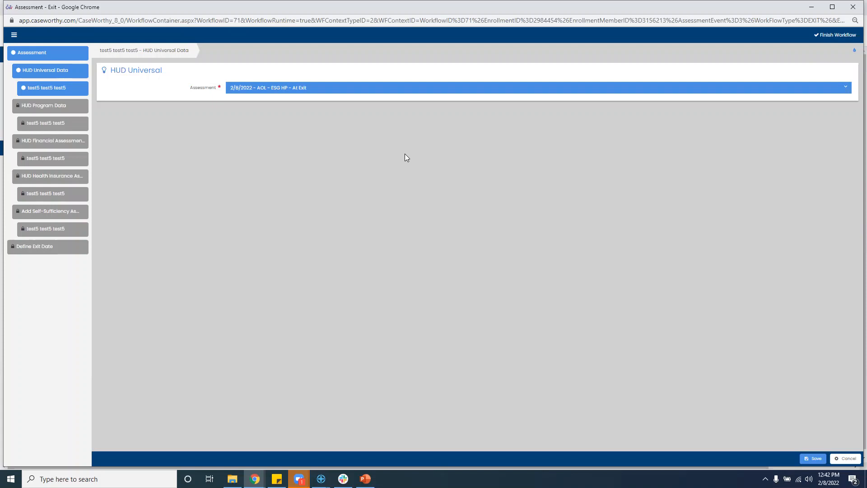
{"action": "left_click_drag", "start_coordinate": [111, 72], "coordinate": [166, 85]}
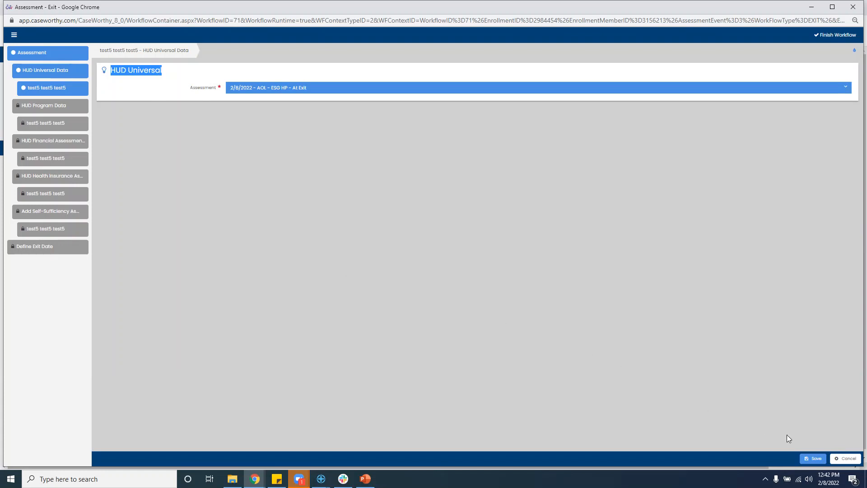
{"action": "left_click", "coordinate": [816, 458]}
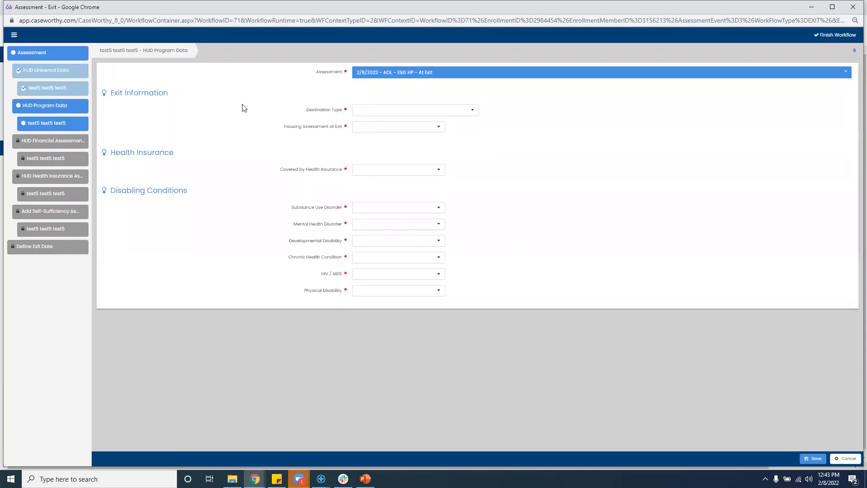
Set the AOL - ESG HP At Exit assessment date to 02/06/2022 and save it
{"action": "left_click", "coordinate": [364, 76]}
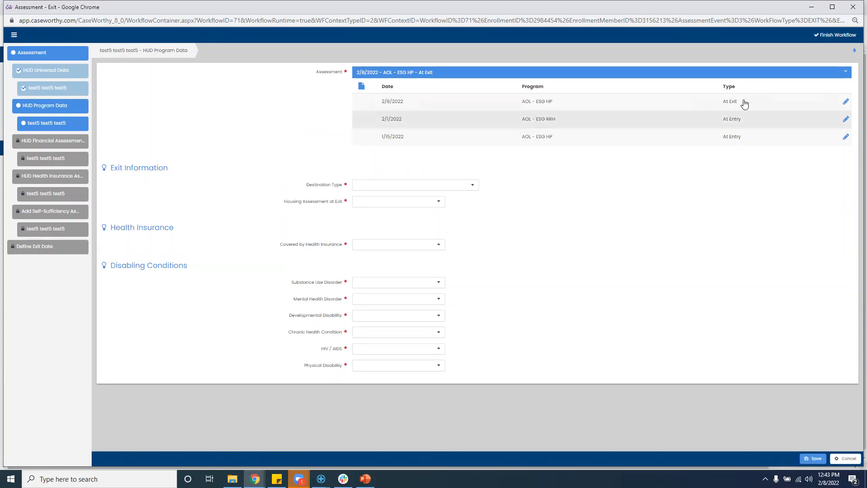
{"action": "left_click", "coordinate": [846, 103]}
{"action": "left_click_drag", "start_coordinate": [416, 208], "coordinate": [386, 207]}
{"action": "type", "text": "02062022"}
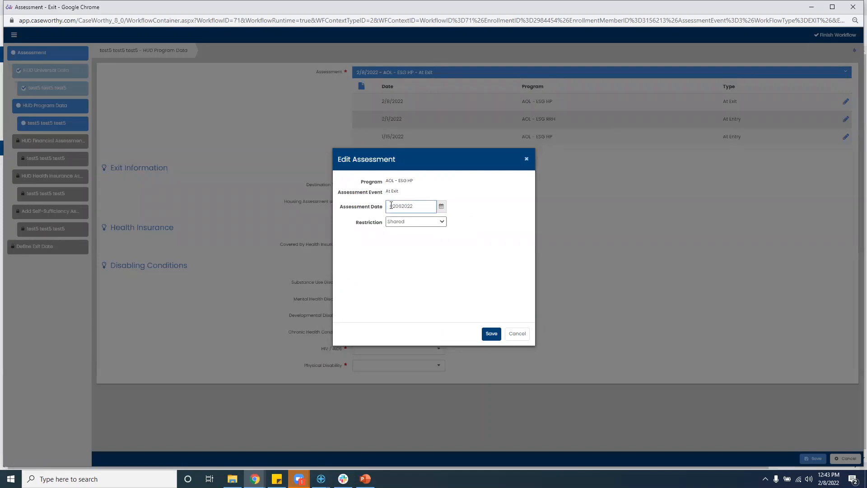
{"action": "double_click", "coordinate": [398, 204]}
{"action": "type", "text": "02/06/2088"}
{"action": "key", "text": "BackSpace"}
{"action": "type", "text": "22"}
{"action": "left_click", "coordinate": [491, 335]}
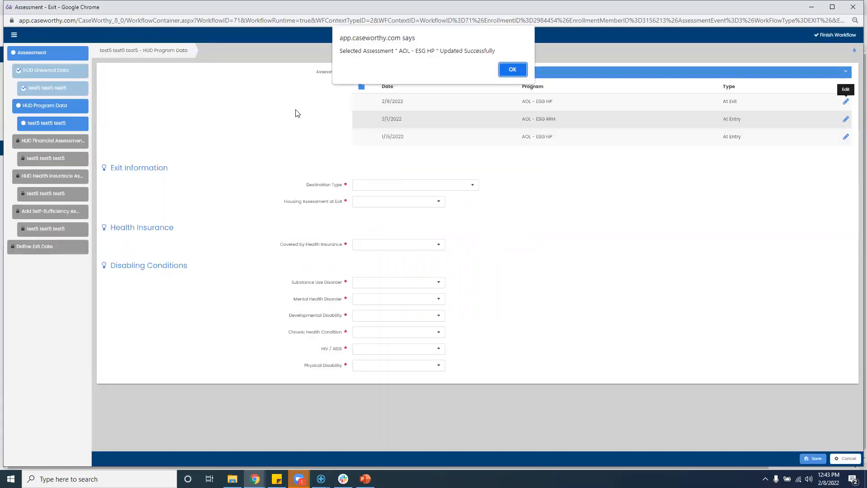
{"action": "left_click", "coordinate": [511, 69]}
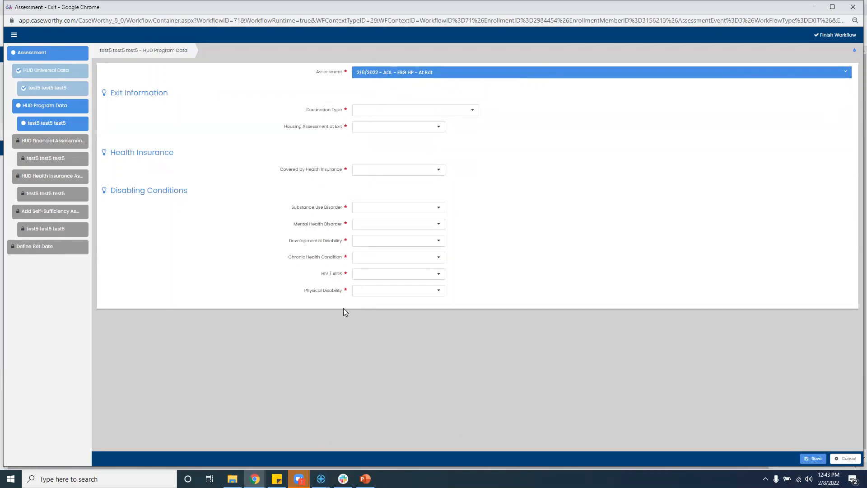
Exit the exit assessment workflow, discarding the unsaved HUD Program Data form changes
{"action": "left_click", "coordinate": [854, 54]}
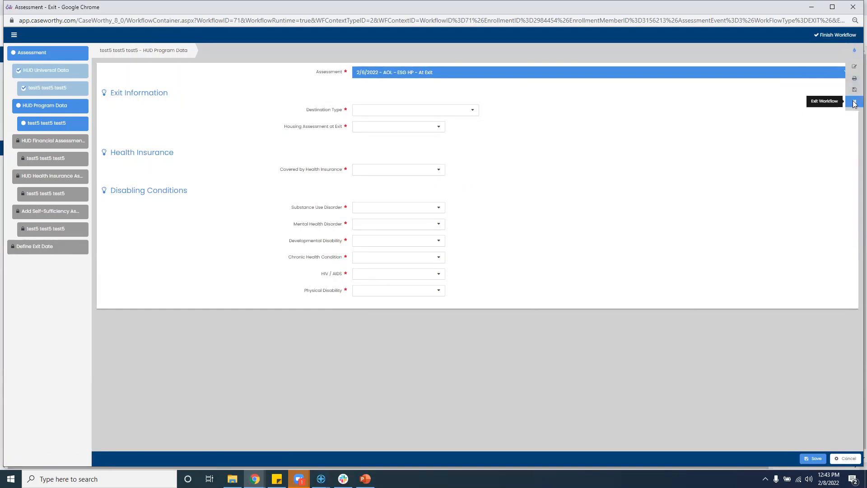
{"action": "left_click", "coordinate": [855, 93]}
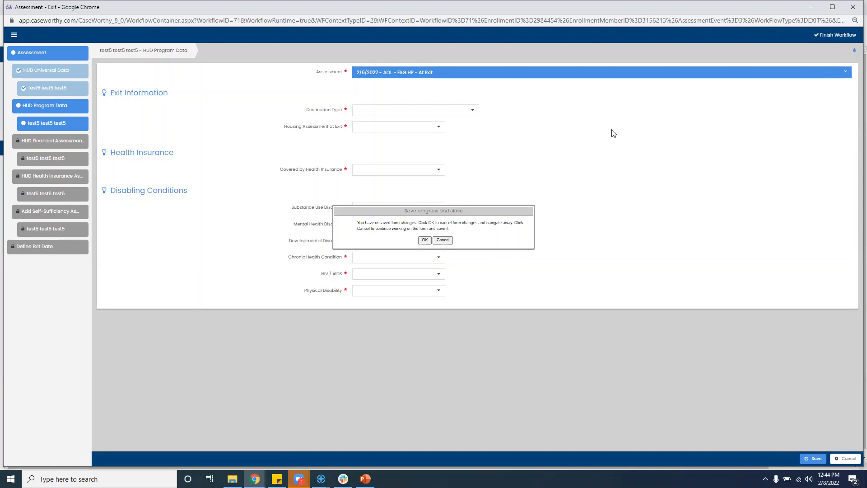
{"action": "left_click", "coordinate": [426, 242]}
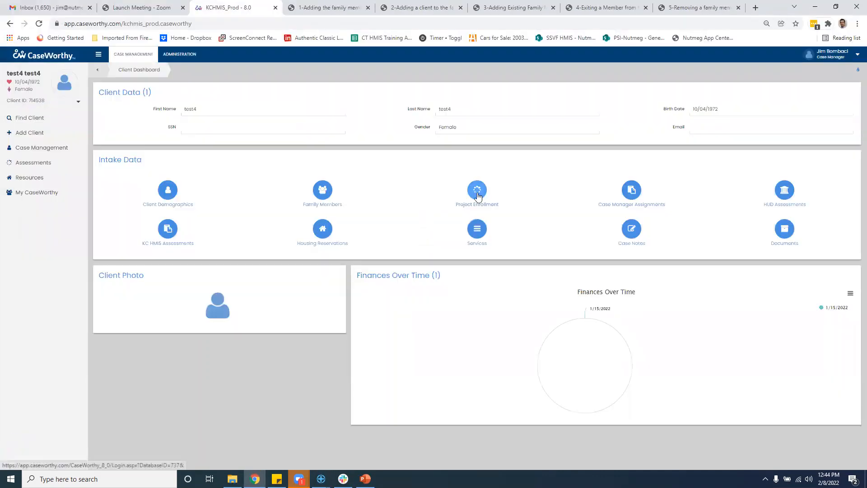
Open the AOL - ESG HP enrollment's members from the client dashboard, check the first child's exit date and expand the family list
{"action": "left_click", "coordinate": [478, 194]}
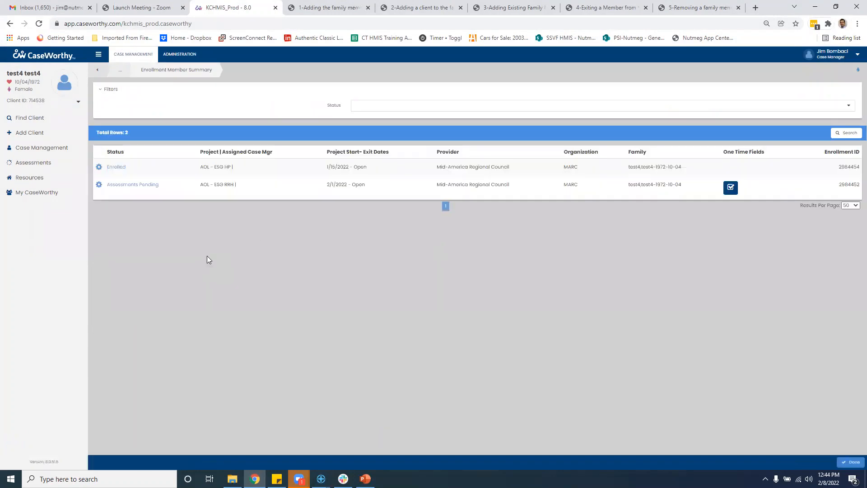
{"action": "left_click", "coordinate": [99, 167]}
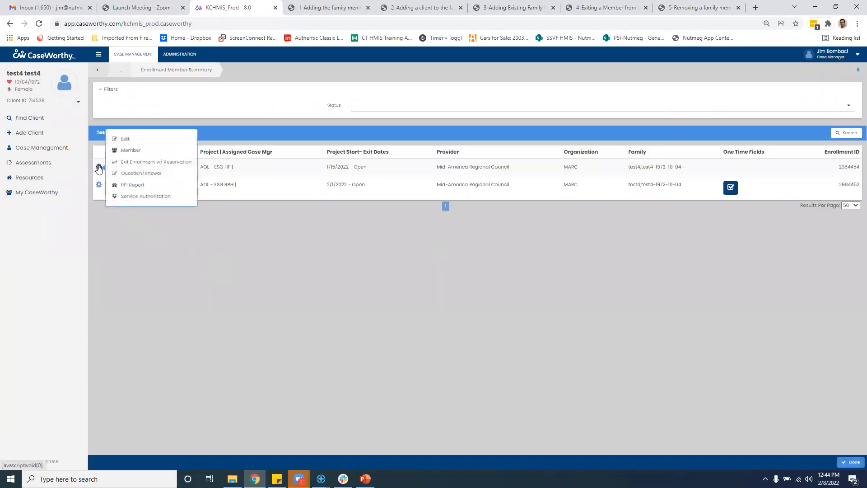
{"action": "left_click", "coordinate": [128, 152]}
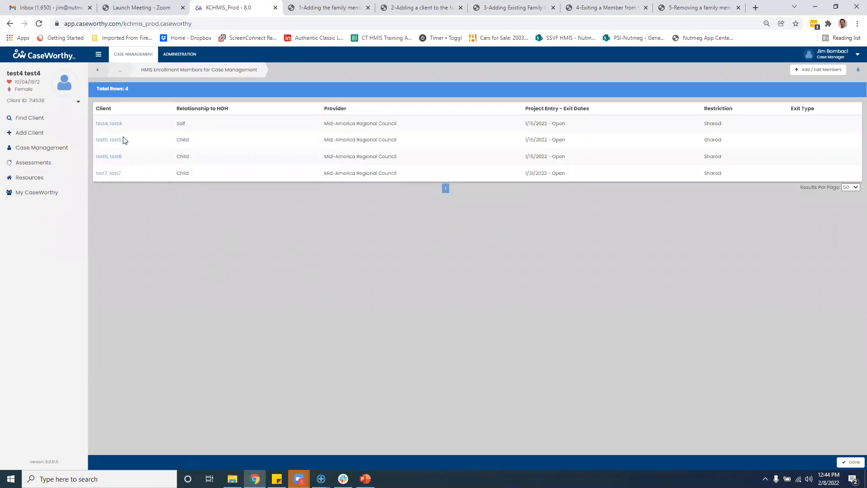
{"action": "double_click", "coordinate": [565, 140]}
{"action": "left_click", "coordinate": [78, 102]}
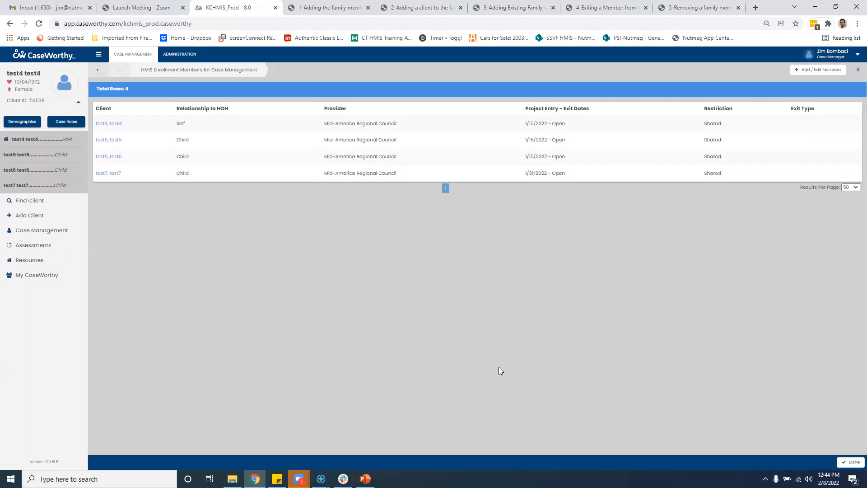
Return to the enrollment summary and reopen the member list of the AOL - ESG HP enrollment
{"action": "left_click", "coordinate": [849, 462]}
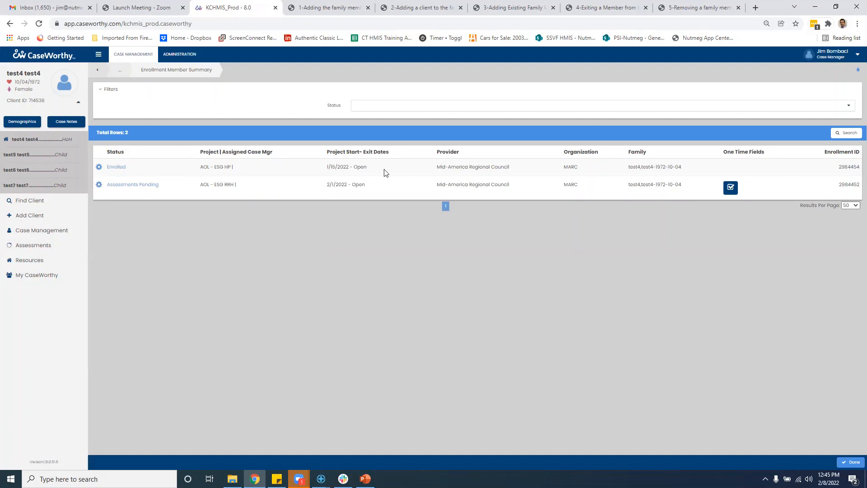
{"action": "left_click_drag", "start_coordinate": [106, 170], "coordinate": [159, 174]}
{"action": "left_click", "coordinate": [99, 168]}
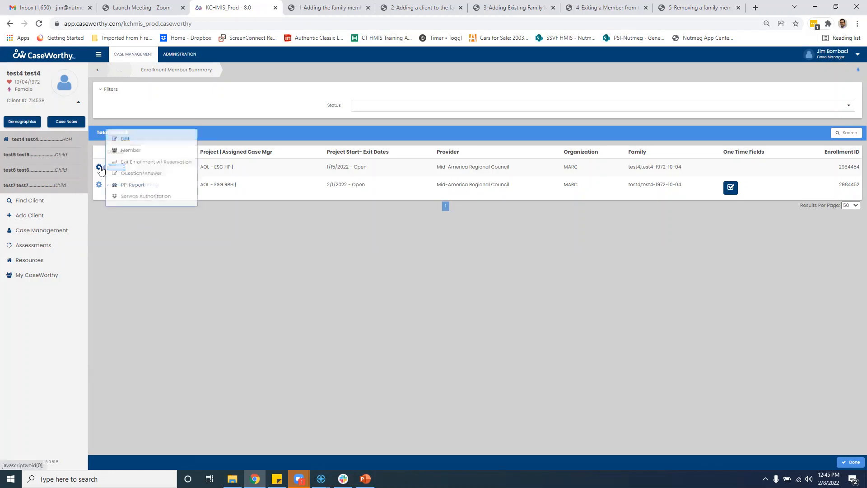
{"action": "left_click", "coordinate": [132, 151]}
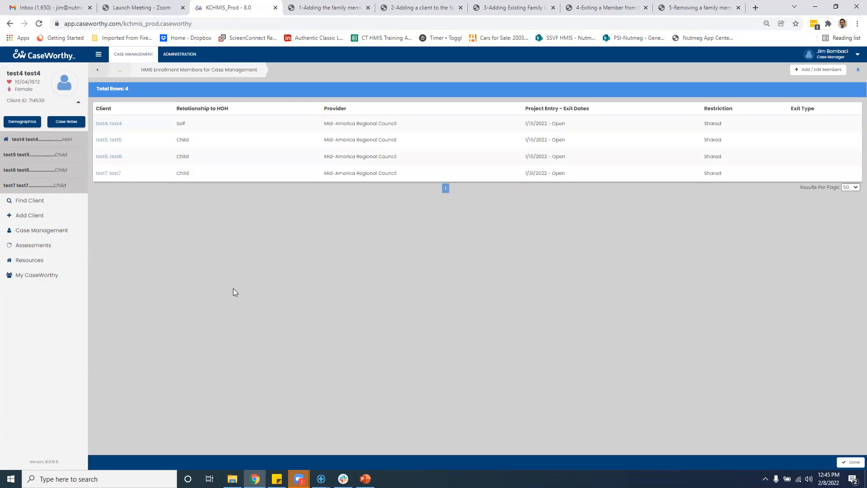
Switch to the guide "3-Adding Existing Family Member to an Enrollment.pdf" and review its navigation steps
{"action": "left_click", "coordinate": [518, 6]}
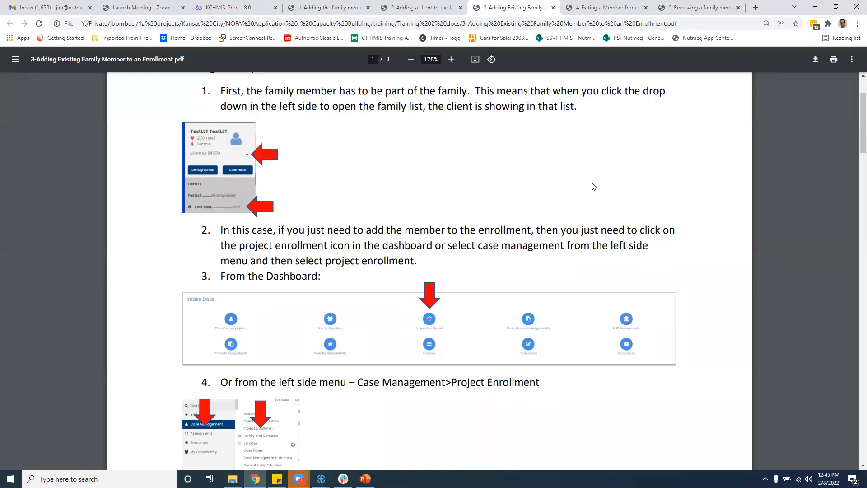
{"action": "scroll", "coordinate": [593, 186], "scroll_direction": "down", "scroll_amount": 1}
{"action": "scroll", "coordinate": [593, 186], "scroll_direction": "down", "scroll_amount": 1}
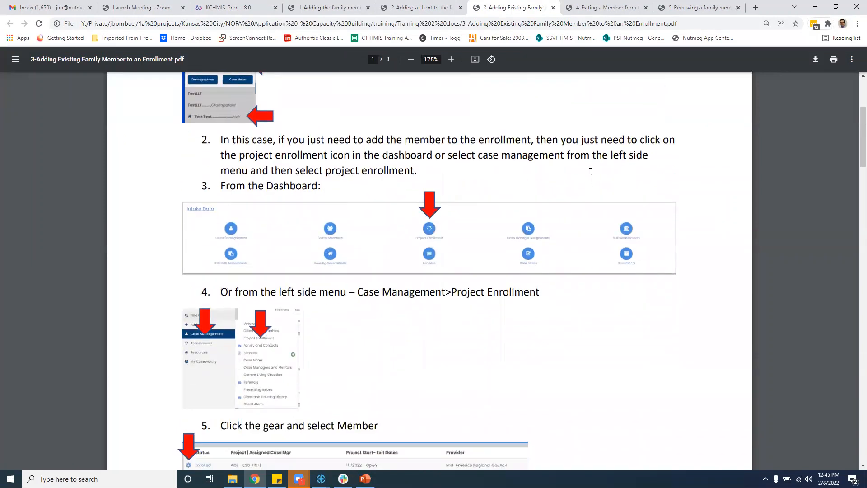
Switch to the guide "4-Exiting a Member from the Enrollment.pdf" and read the steps for completing an exit assessment and editing its date
{"action": "left_click", "coordinate": [589, 7]}
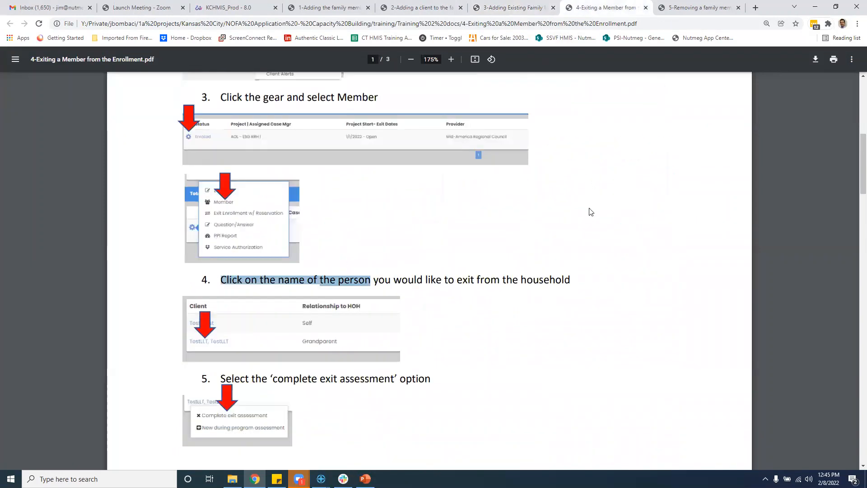
{"action": "scroll", "coordinate": [591, 212], "scroll_direction": "down", "scroll_amount": 2}
{"action": "scroll", "coordinate": [586, 207], "scroll_direction": "down", "scroll_amount": 3}
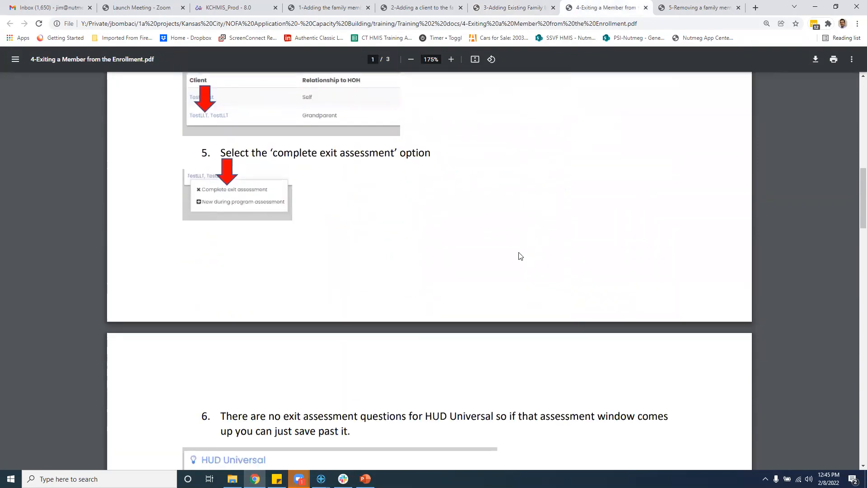
{"action": "scroll", "coordinate": [411, 214], "scroll_direction": "down", "scroll_amount": 1}
{"action": "scroll", "coordinate": [411, 215], "scroll_direction": "down", "scroll_amount": 4}
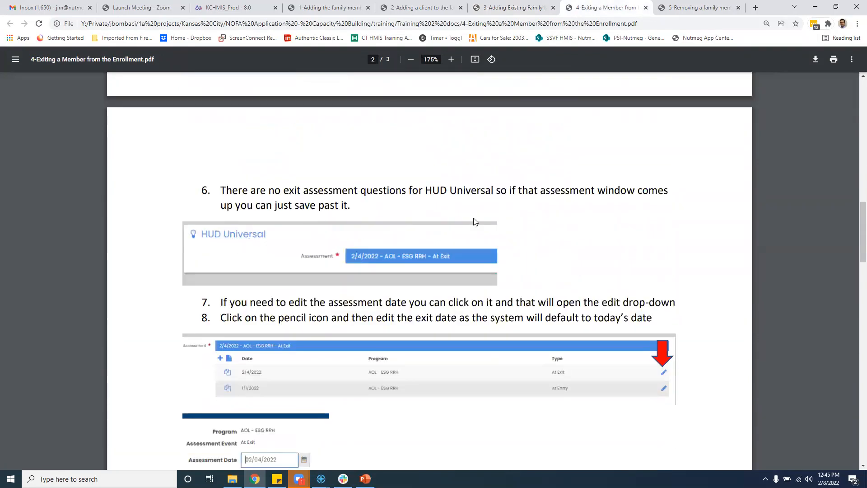
{"action": "scroll", "coordinate": [502, 253], "scroll_direction": "down", "scroll_amount": 3}
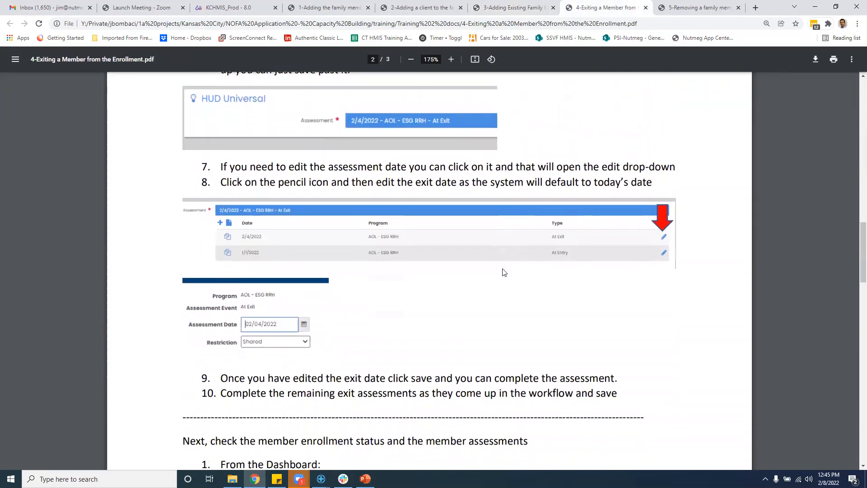
{"action": "scroll", "coordinate": [502, 267], "scroll_direction": "down", "scroll_amount": 4}
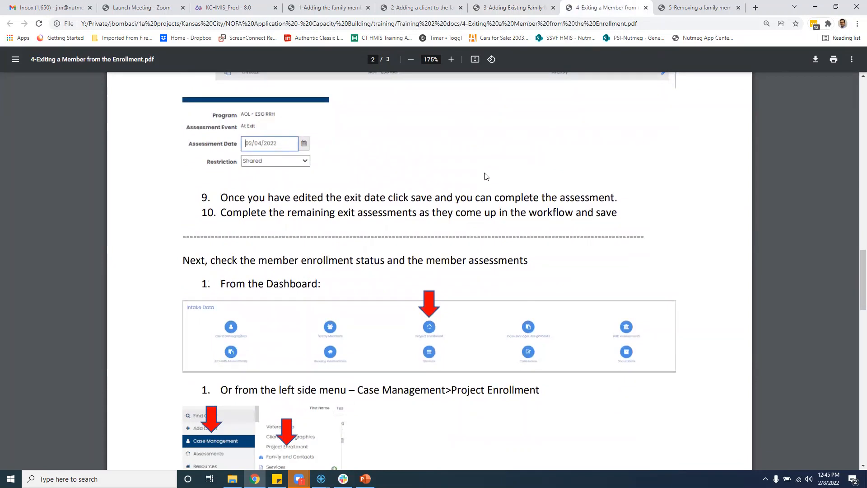
{"action": "scroll", "coordinate": [518, 248], "scroll_direction": "down", "scroll_amount": 1}
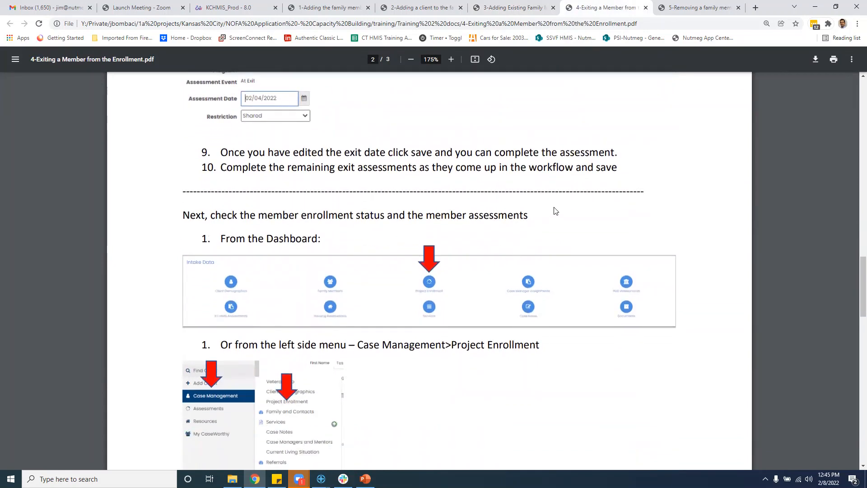
Read the exit guide's section on checking the member's enrollment status and HUD assessments
{"action": "scroll", "coordinate": [556, 211], "scroll_direction": "down", "scroll_amount": 2}
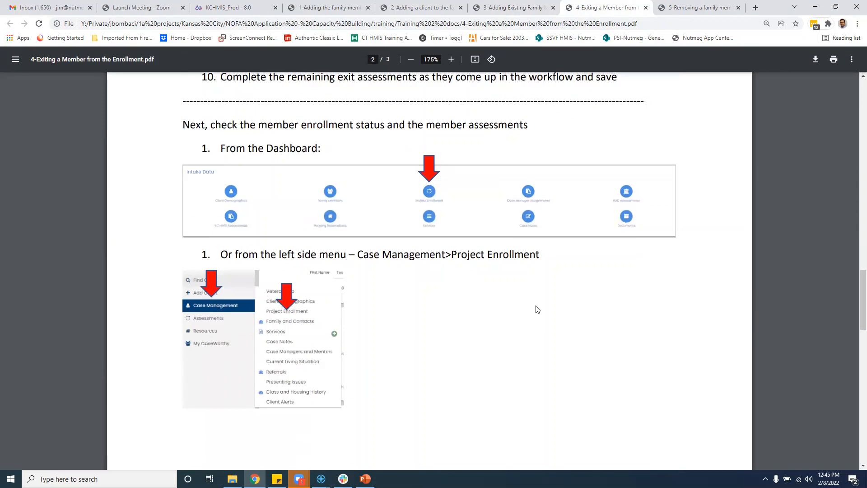
{"action": "scroll", "coordinate": [524, 298], "scroll_direction": "down", "scroll_amount": 3}
{"action": "scroll", "coordinate": [516, 293], "scroll_direction": "down", "scroll_amount": 5}
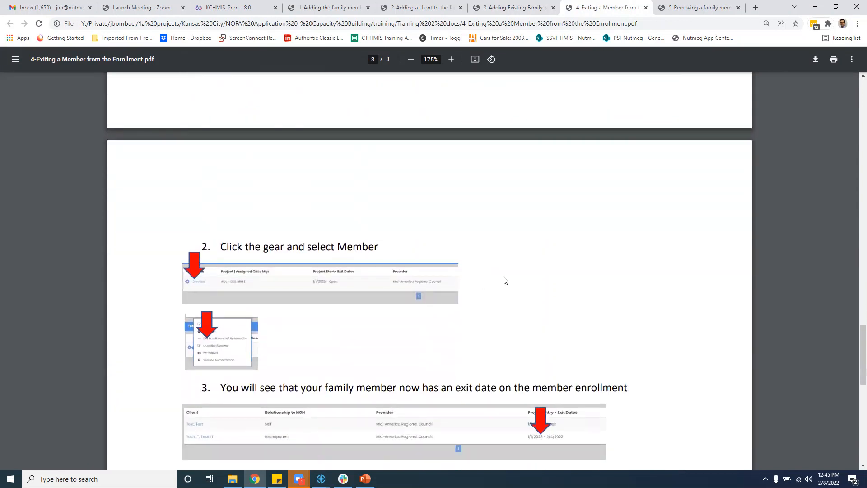
{"action": "scroll", "coordinate": [505, 280], "scroll_direction": "down", "scroll_amount": 2}
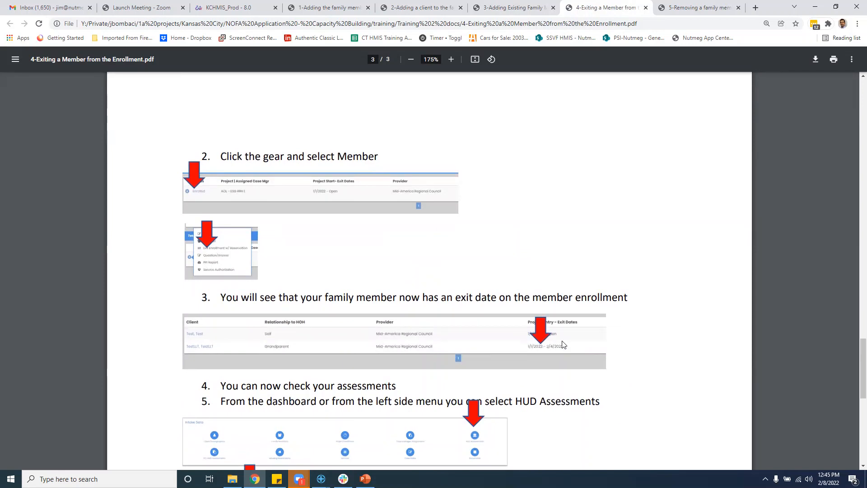
{"action": "scroll", "coordinate": [601, 322], "scroll_direction": "up", "scroll_amount": 1}
{"action": "scroll", "coordinate": [604, 323], "scroll_direction": "down", "scroll_amount": 3}
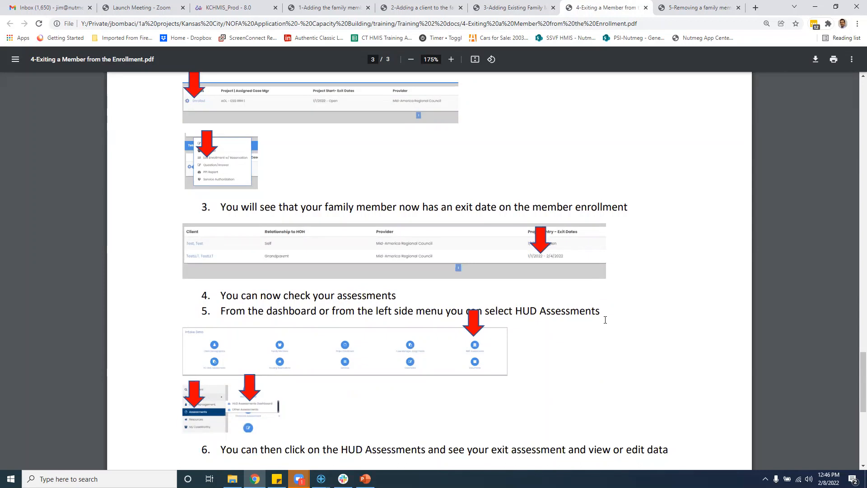
Enlarge the exit guide to 250% and reread its steps on HUD Universal and editing the assessment's exit date
{"action": "scroll", "coordinate": [605, 322], "scroll_direction": "up", "scroll_amount": 4}
{"action": "left_click", "coordinate": [452, 60]}
{"action": "left_click", "coordinate": [452, 60]}
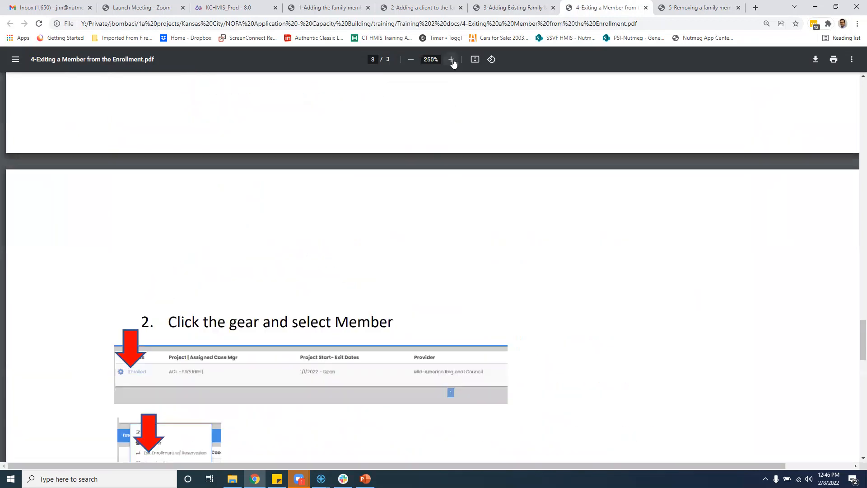
{"action": "scroll", "coordinate": [592, 273], "scroll_direction": "up", "scroll_amount": 10}
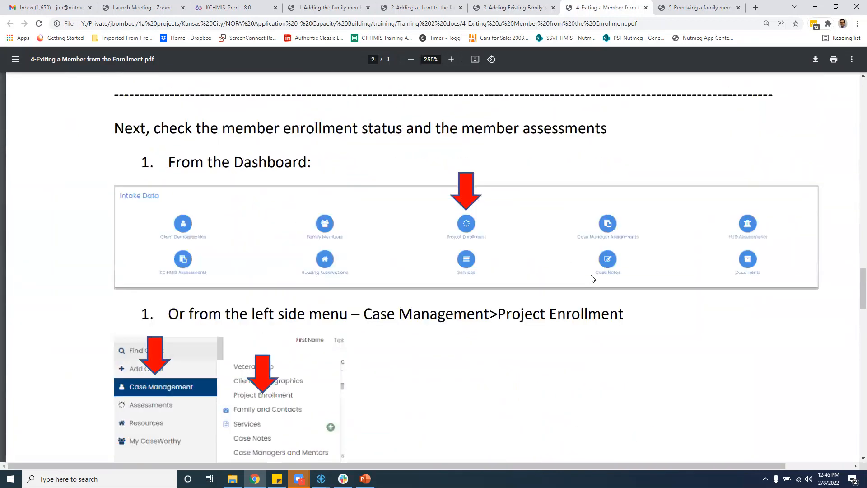
{"action": "scroll", "coordinate": [583, 273], "scroll_direction": "down", "scroll_amount": 1}
{"action": "scroll", "coordinate": [579, 270], "scroll_direction": "up", "scroll_amount": 4}
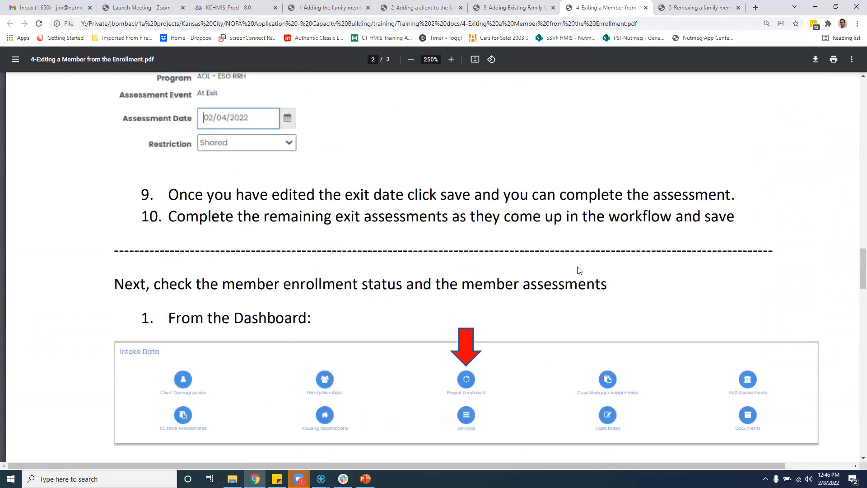
{"action": "scroll", "coordinate": [580, 270], "scroll_direction": "up", "scroll_amount": 10}
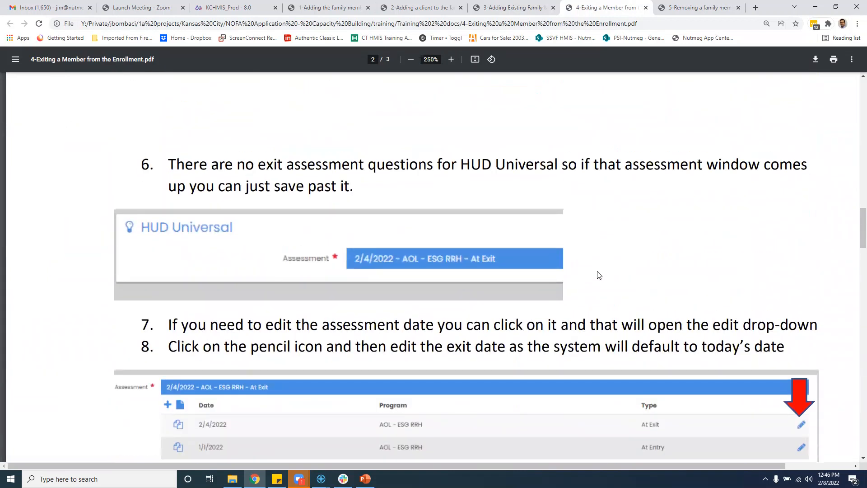
{"action": "scroll", "coordinate": [596, 275], "scroll_direction": "down", "scroll_amount": 2}
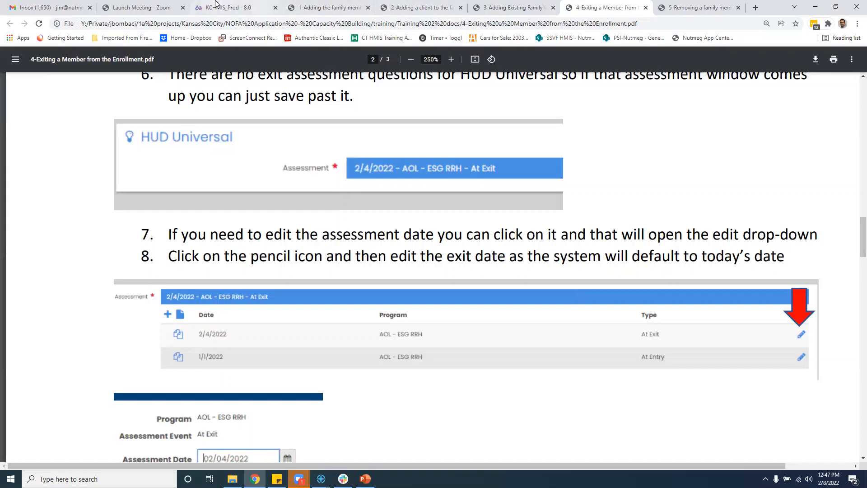
Switch to CaseWorthy and open the HUD Assessments dashboard for the current client
{"action": "left_click", "coordinate": [228, 8]}
{"action": "left_click", "coordinate": [31, 232]}
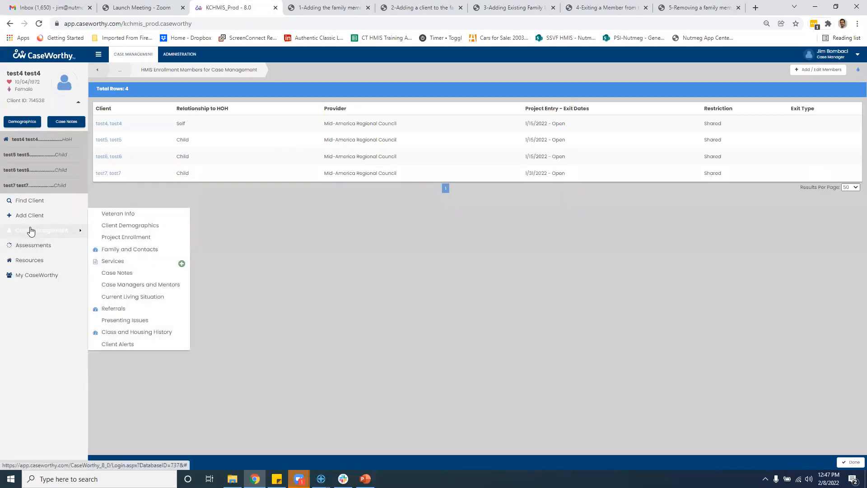
{"action": "left_click", "coordinate": [50, 246]}
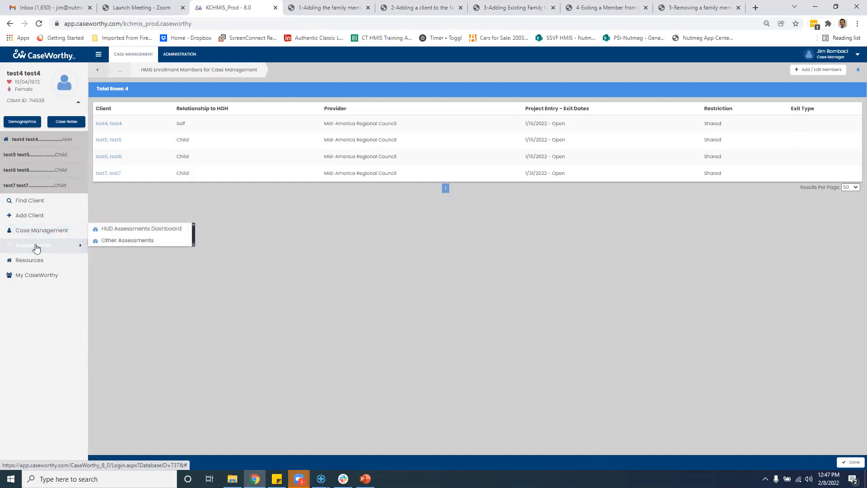
{"action": "left_click", "coordinate": [115, 229]}
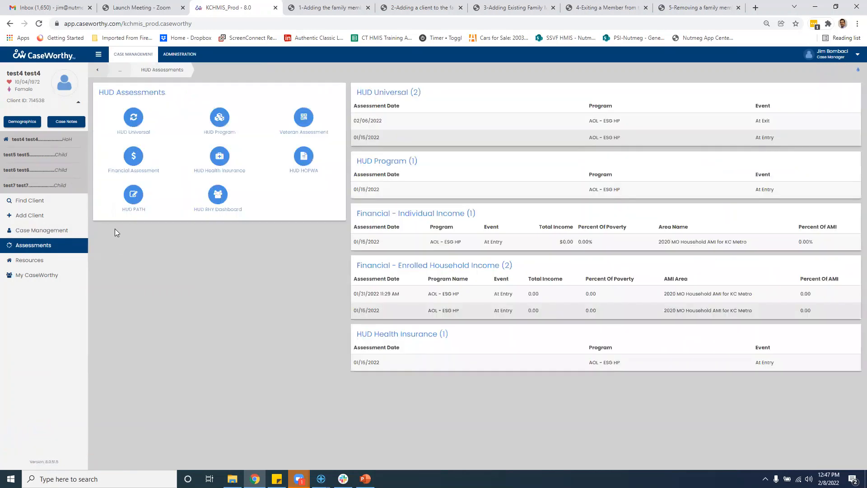
Open the HUD Program entry assessment dated 1/15/2022, show where its date can be edited, and close it without saving
{"action": "left_click", "coordinate": [221, 118]}
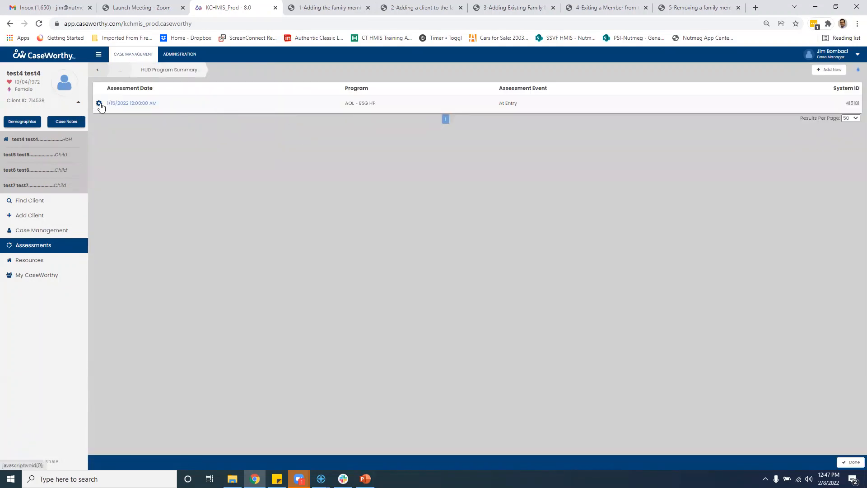
{"action": "left_click", "coordinate": [99, 105]}
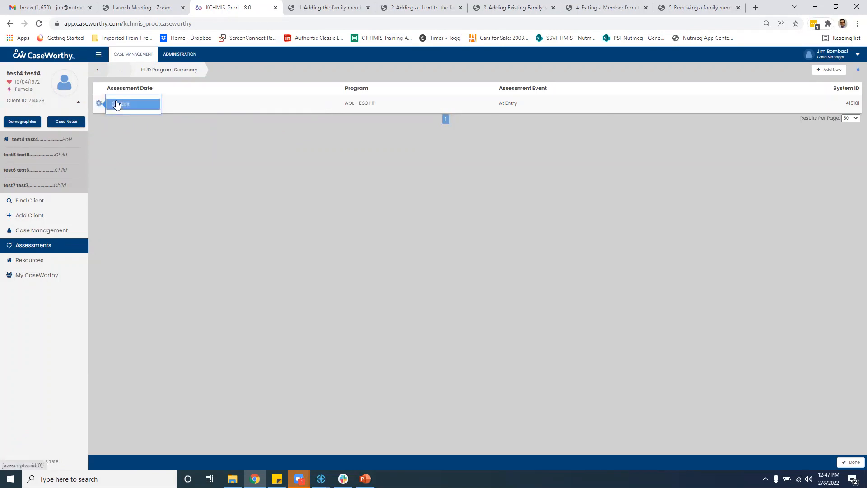
{"action": "left_click", "coordinate": [118, 105]}
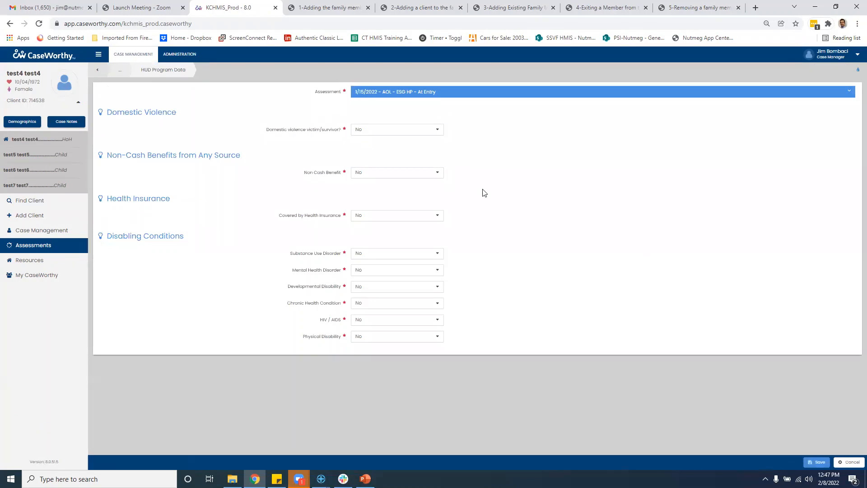
{"action": "left_click", "coordinate": [370, 93]}
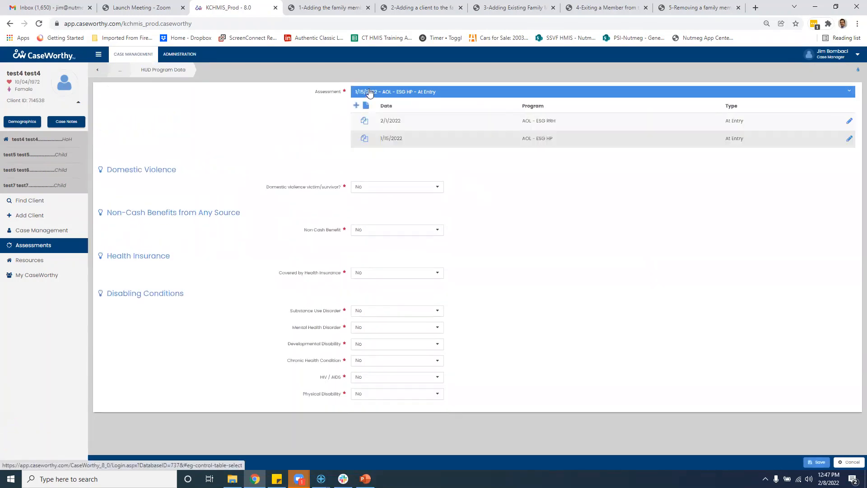
{"action": "left_click", "coordinate": [848, 141]}
{"action": "left_click", "coordinate": [525, 347]}
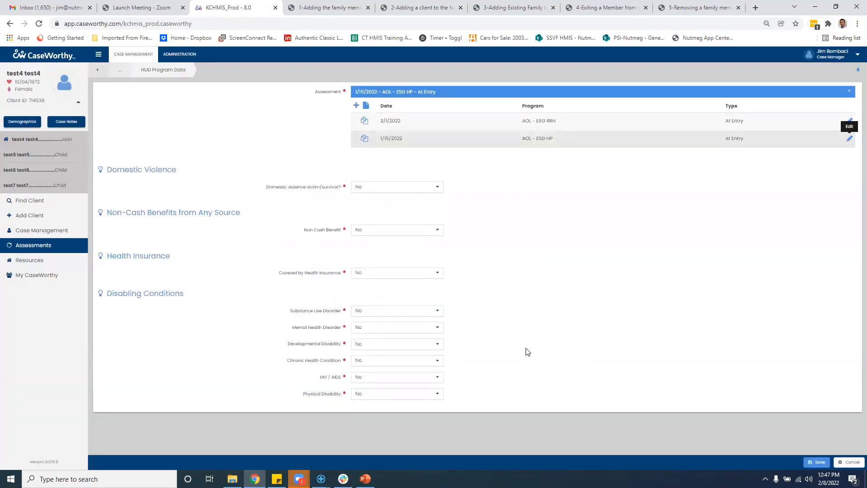
{"action": "left_click", "coordinate": [841, 463]}
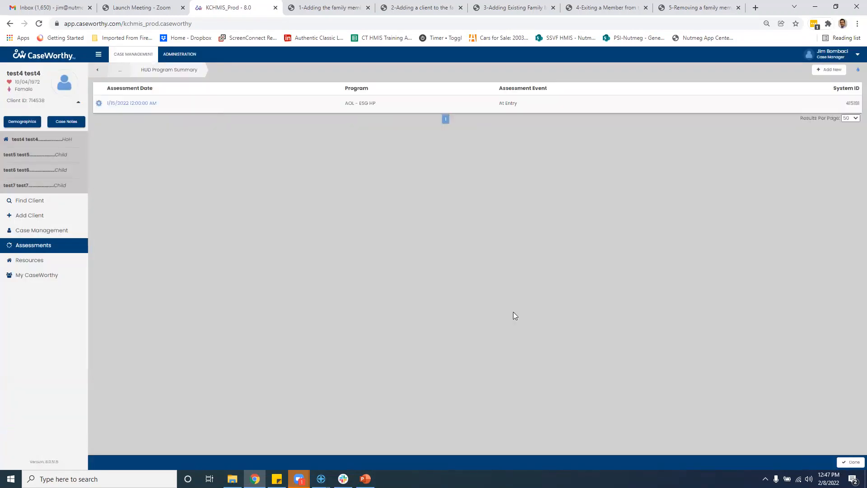
{"action": "left_click", "coordinate": [850, 461]}
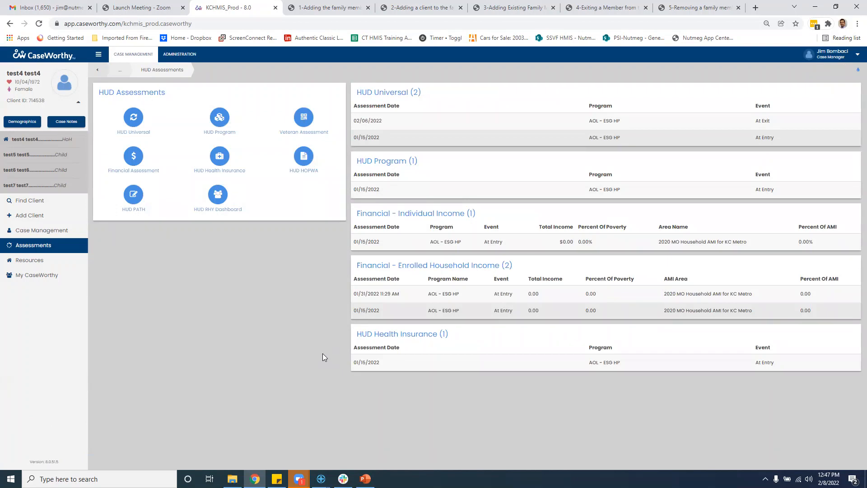
Collapse the client's family list and open the Project Enrollment summary
{"action": "left_click", "coordinate": [78, 107]}
{"action": "left_click", "coordinate": [37, 147]}
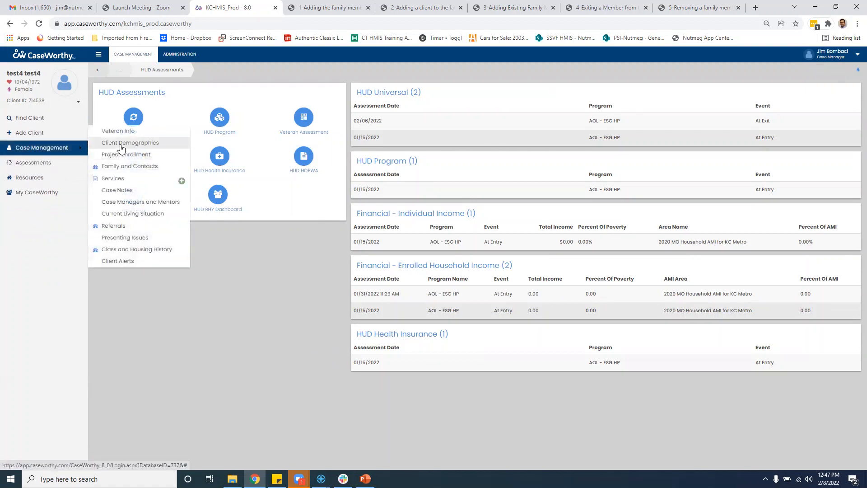
{"action": "left_click", "coordinate": [121, 157]}
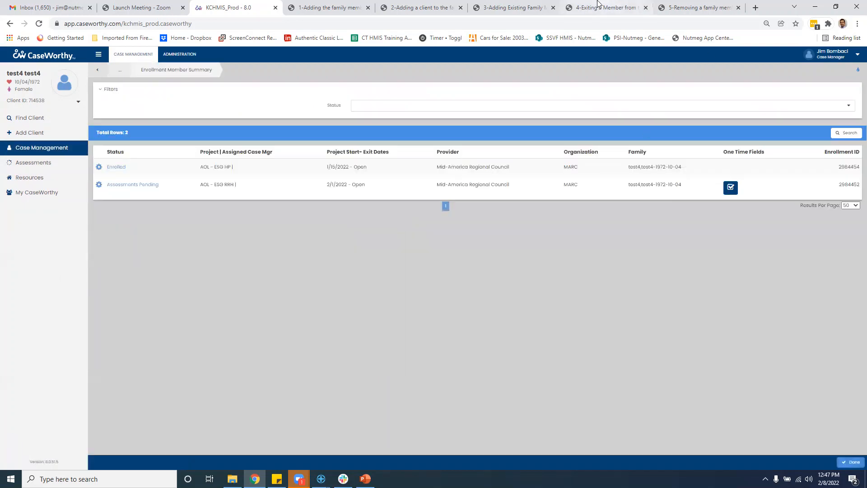
Switch to the guide "4-Exiting a Member from the Enrollment.pdf" and review its remaining steps on member exit dates and HUD assessments
{"action": "left_click", "coordinate": [598, 5]}
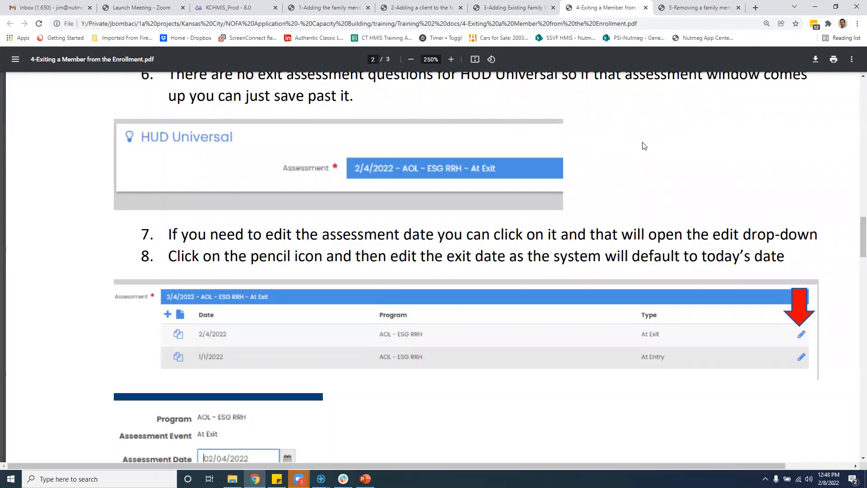
{"action": "scroll", "coordinate": [644, 146], "scroll_direction": "down", "scroll_amount": 6}
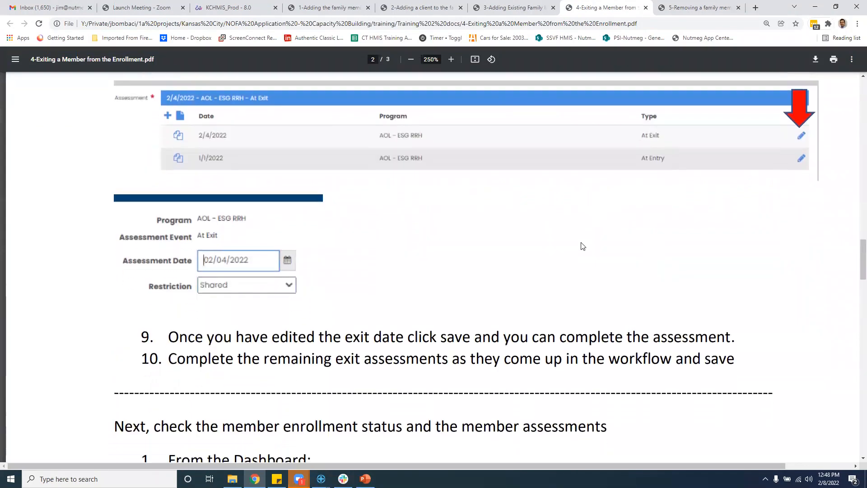
{"action": "scroll", "coordinate": [582, 244], "scroll_direction": "down", "scroll_amount": 3}
{"action": "scroll", "coordinate": [581, 240], "scroll_direction": "down", "scroll_amount": 6}
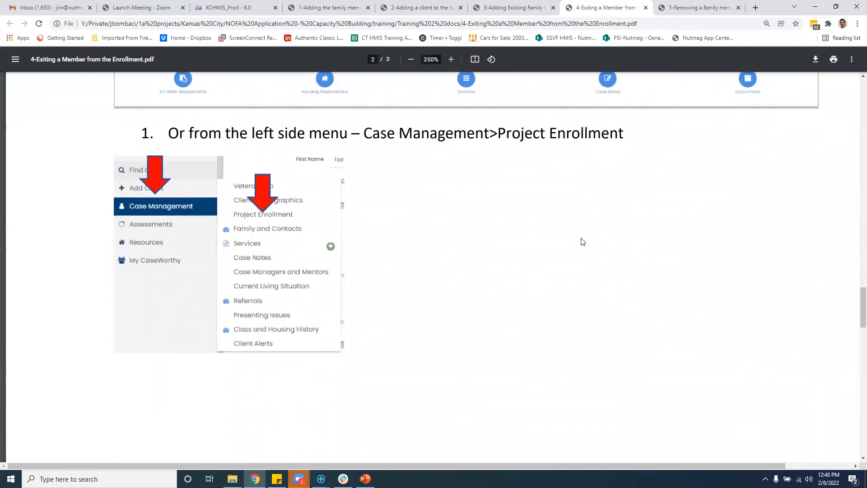
{"action": "scroll", "coordinate": [582, 241], "scroll_direction": "down", "scroll_amount": 10}
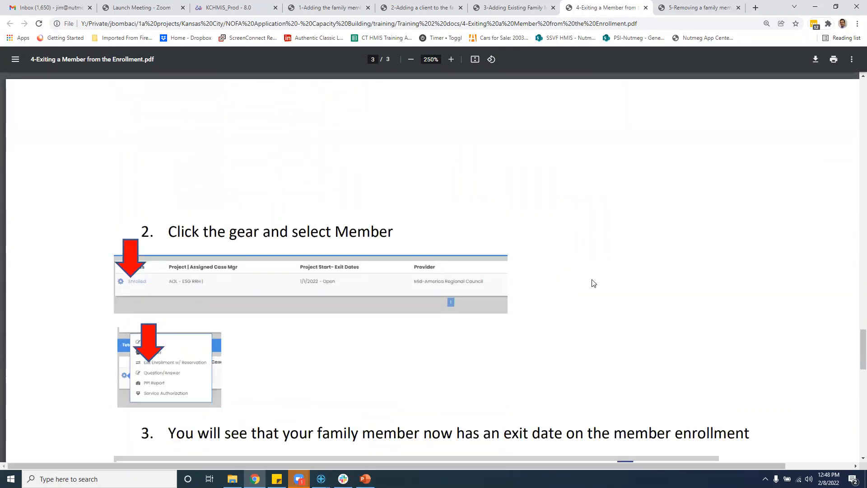
{"action": "scroll", "coordinate": [593, 283], "scroll_direction": "down", "scroll_amount": 6}
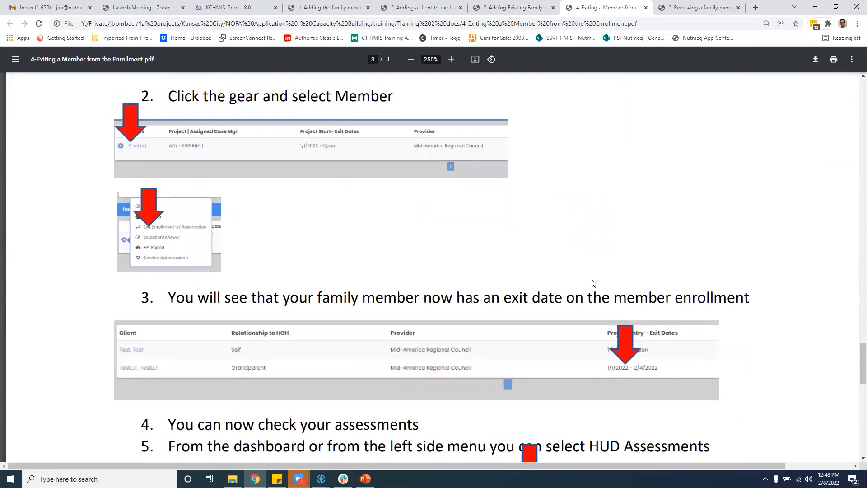
{"action": "scroll", "coordinate": [604, 293], "scroll_direction": "down", "scroll_amount": 1}
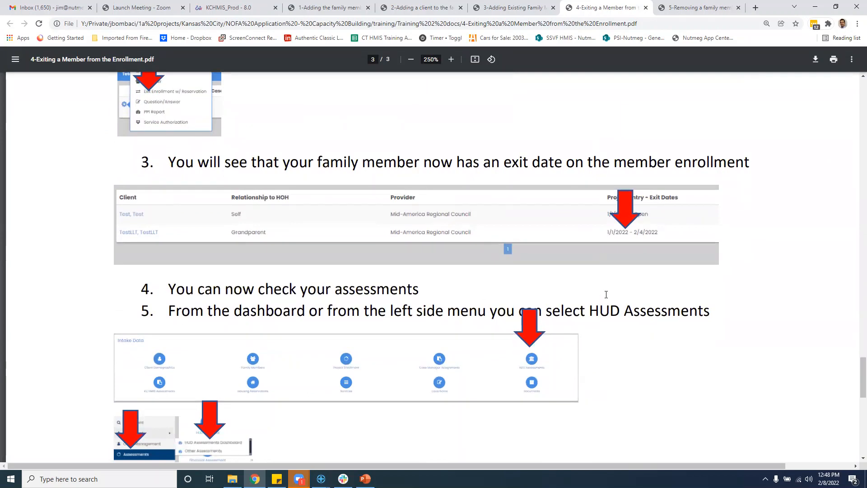
{"action": "scroll", "coordinate": [610, 312], "scroll_direction": "down", "scroll_amount": 10}
{"action": "scroll", "coordinate": [617, 333], "scroll_direction": "down", "scroll_amount": 1}
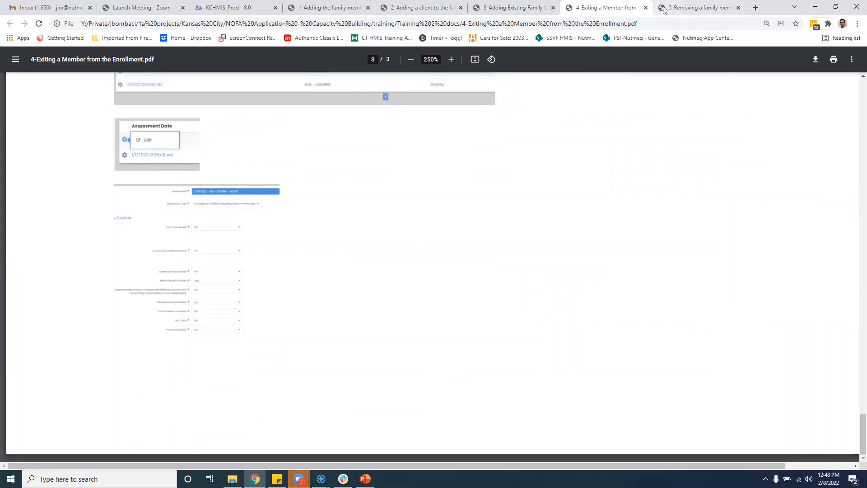
Switch to the guide "5-Removing a family member from the family.pdf" and enlarge it to 175% to read the introduction
{"action": "left_click", "coordinate": [678, 8]}
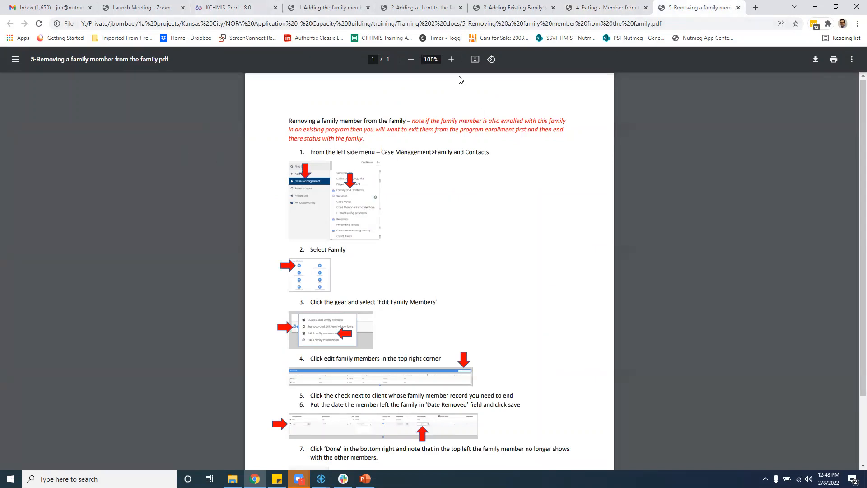
{"action": "left_click", "coordinate": [450, 59]}
{"action": "left_click", "coordinate": [451, 60]}
{"action": "left_click", "coordinate": [451, 60]}
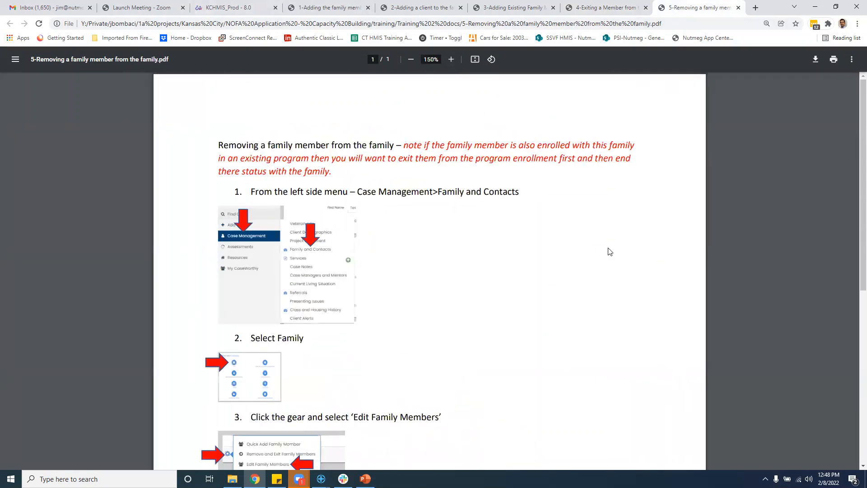
{"action": "left_click", "coordinate": [451, 59]}
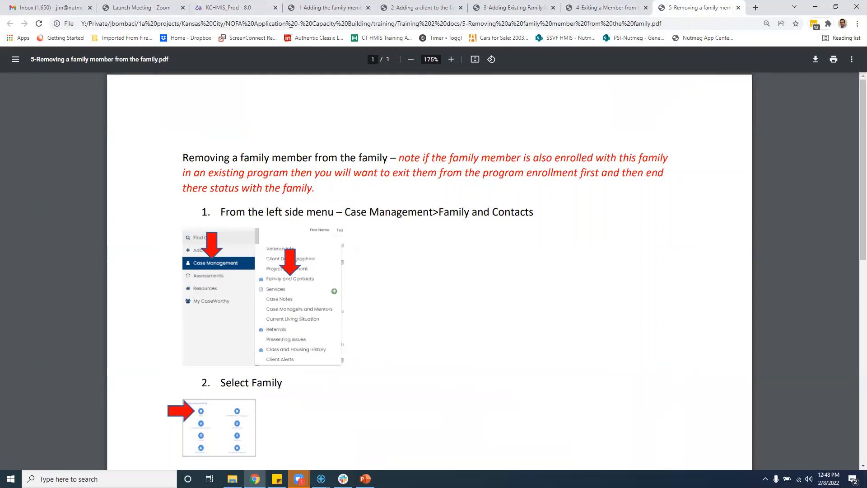
Return to the CaseWorthy enrollment summary and expand the client's family member list
{"action": "left_click", "coordinate": [235, 7]}
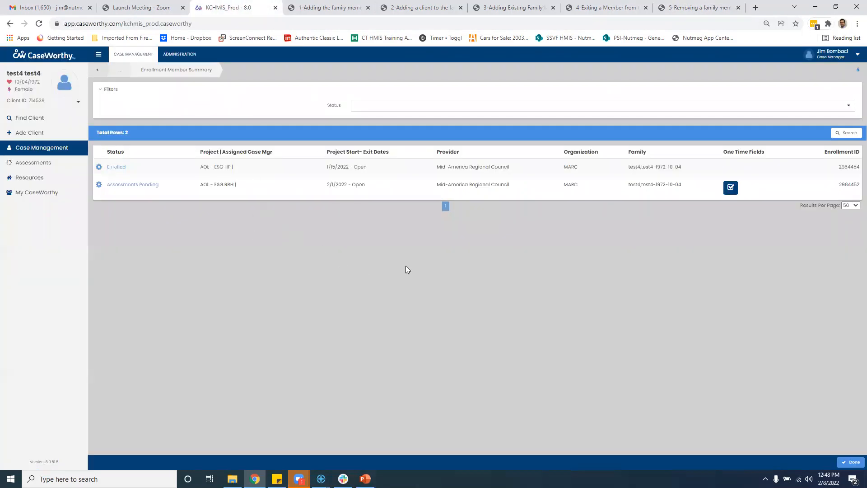
{"action": "left_click", "coordinate": [79, 102]}
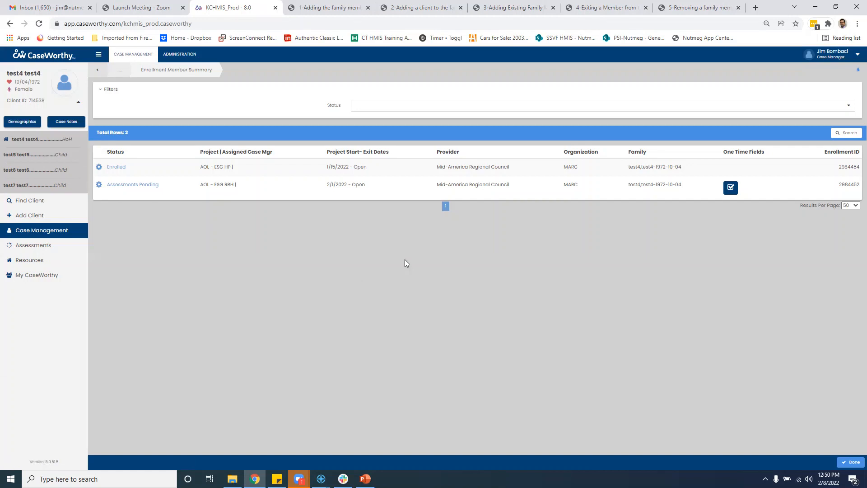
Reopen the family member removal guide, enlarge it to 300% and read the steps through Edit Family Members
{"action": "left_click", "coordinate": [681, 8]}
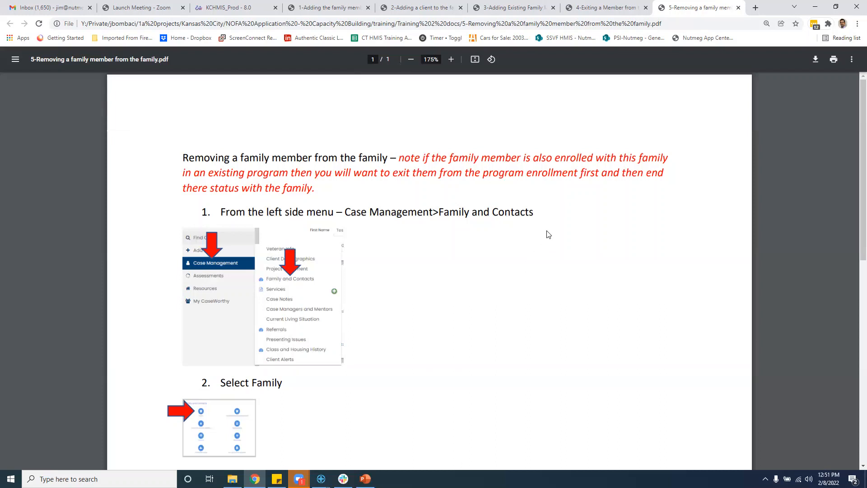
{"action": "scroll", "coordinate": [286, 190], "scroll_direction": "down", "scroll_amount": 1}
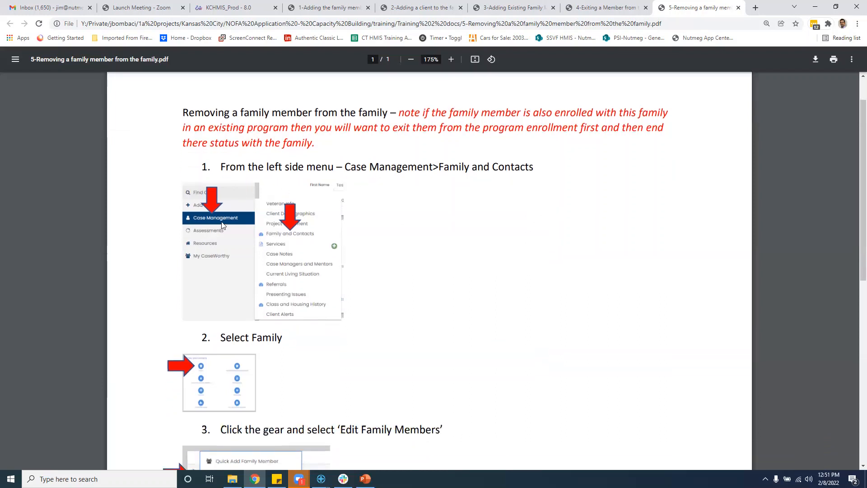
{"action": "scroll", "coordinate": [478, 302], "scroll_direction": "down", "scroll_amount": 1}
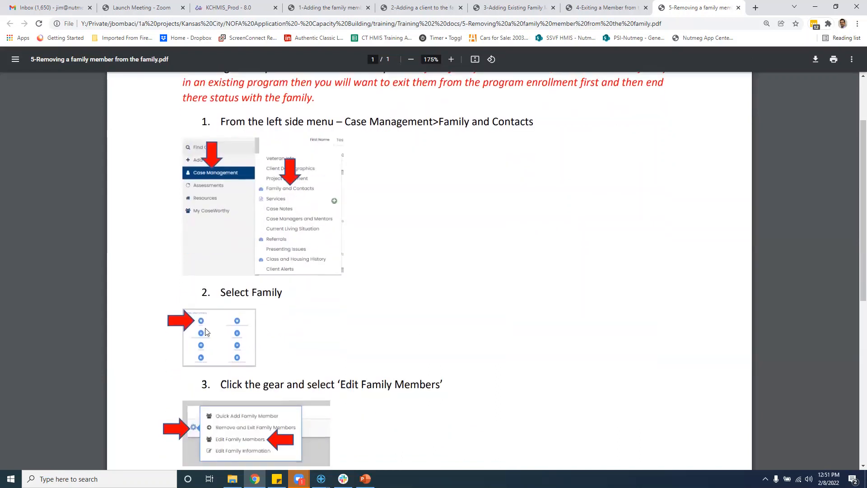
{"action": "left_click", "coordinate": [451, 61]}
{"action": "left_click", "coordinate": [451, 60]}
{"action": "left_click", "coordinate": [451, 59]}
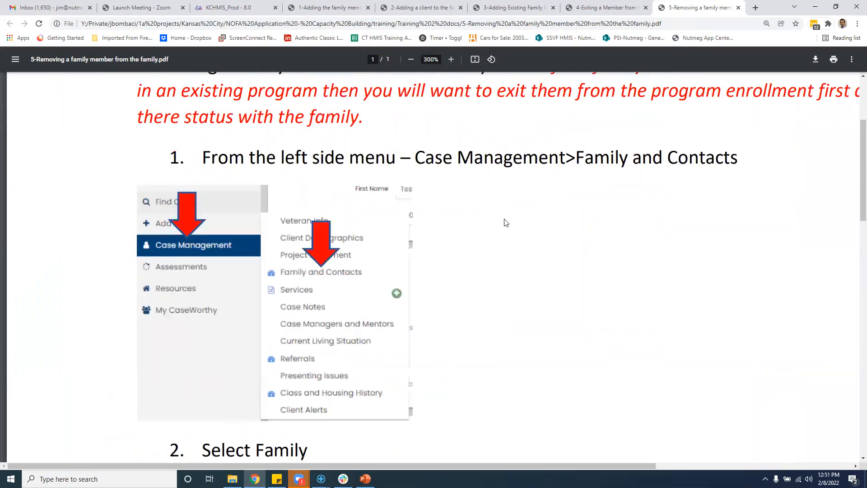
{"action": "scroll", "coordinate": [506, 226], "scroll_direction": "down", "scroll_amount": 7}
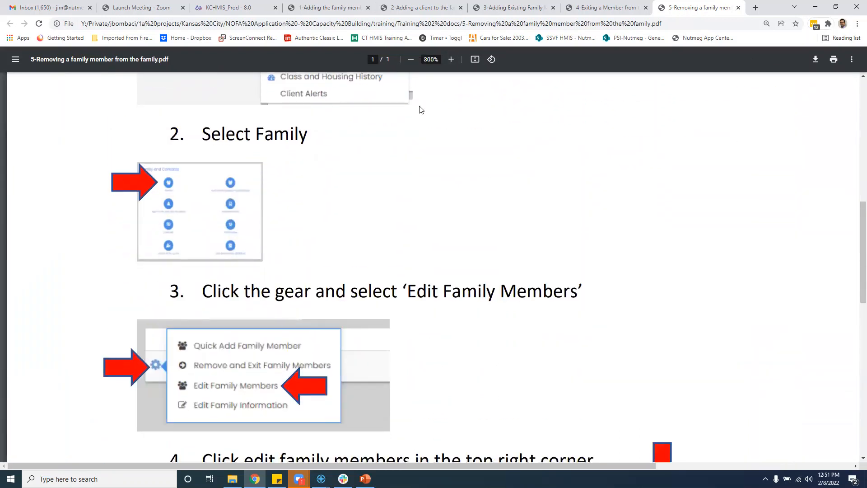
Switch to CaseWorthy and open the client's Family record list from Family and Contacts under Case Management
{"action": "left_click", "coordinate": [235, 8]}
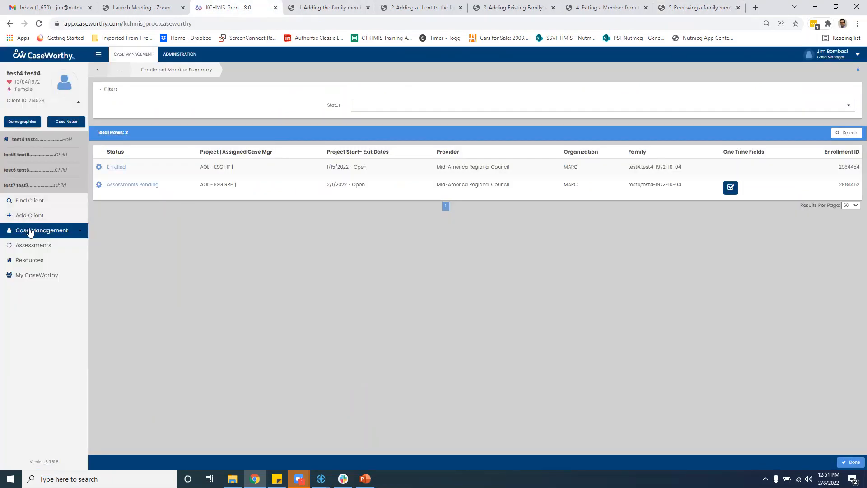
{"action": "mouse_move", "coordinate": [29, 230]}
{"action": "left_click", "coordinate": [124, 254]}
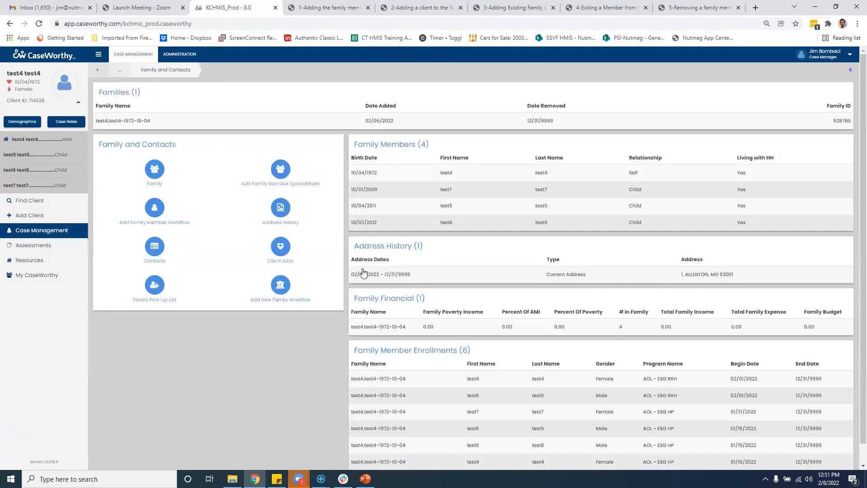
{"action": "left_click", "coordinate": [157, 173]}
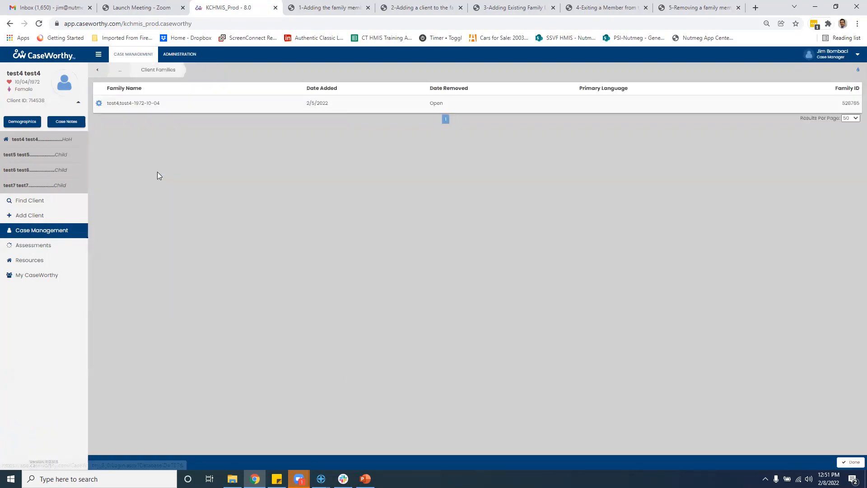
Check the Edit Family Members instruction in the removal guide and open Edit Family Members for the client's family in CaseWorthy
{"action": "left_click", "coordinate": [693, 9]}
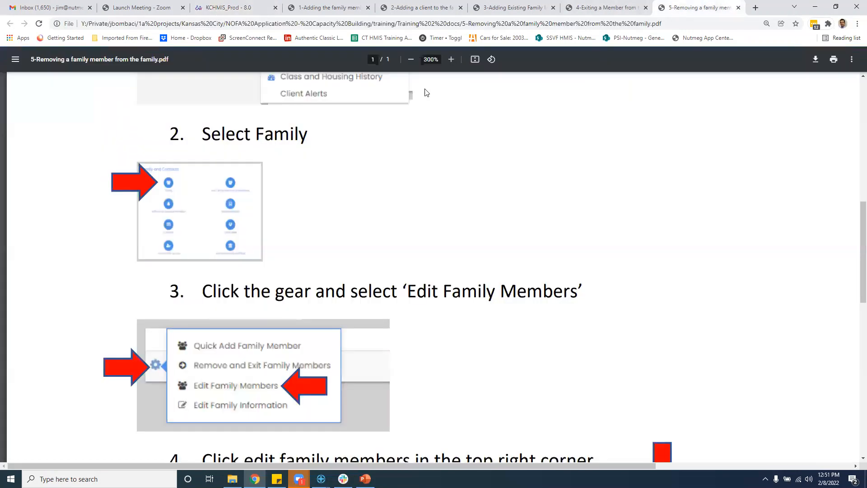
{"action": "scroll", "coordinate": [466, 269], "scroll_direction": "down", "scroll_amount": 1}
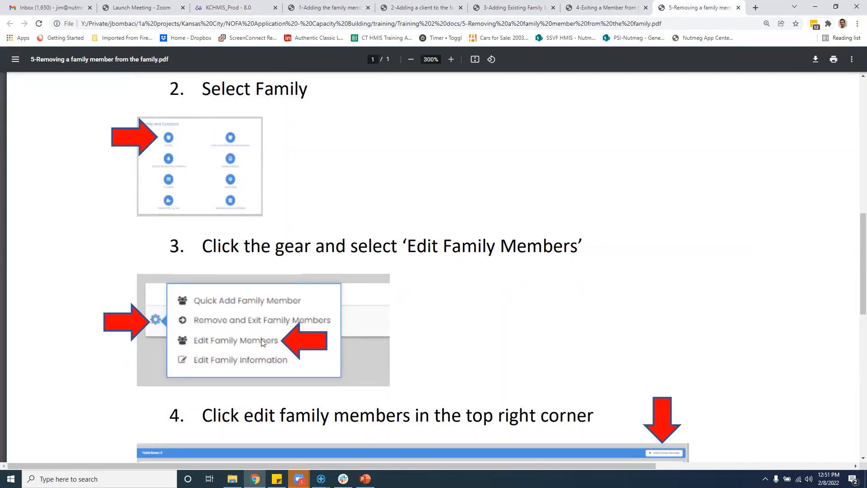
{"action": "left_click", "coordinate": [244, 8]}
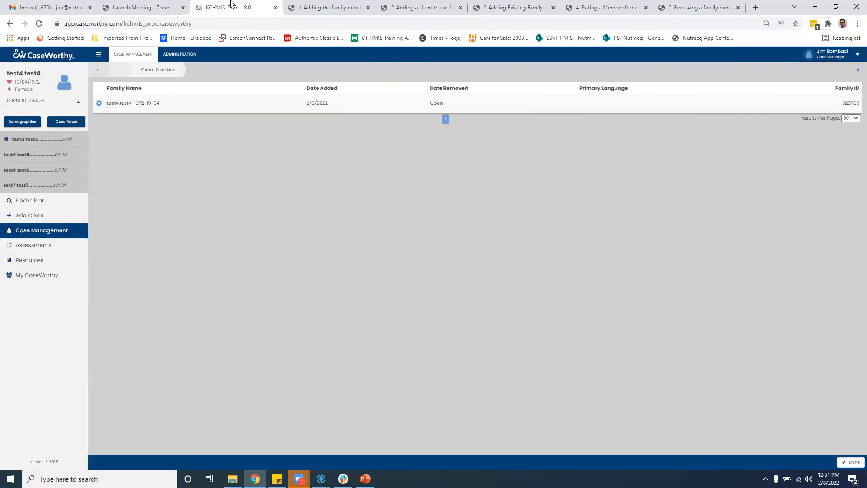
{"action": "left_click", "coordinate": [100, 104]}
{"action": "left_click", "coordinate": [136, 114]}
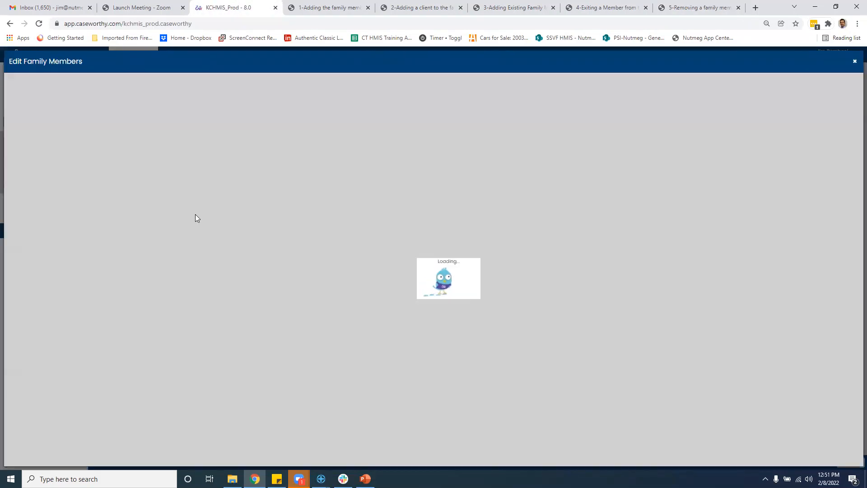
Return to the family member removal guide, read steps 4 to 7, and enlarge it to 500% on the step 4 screenshot
{"action": "left_click", "coordinate": [695, 8]}
{"action": "scroll", "coordinate": [514, 228], "scroll_direction": "down", "scroll_amount": 1}
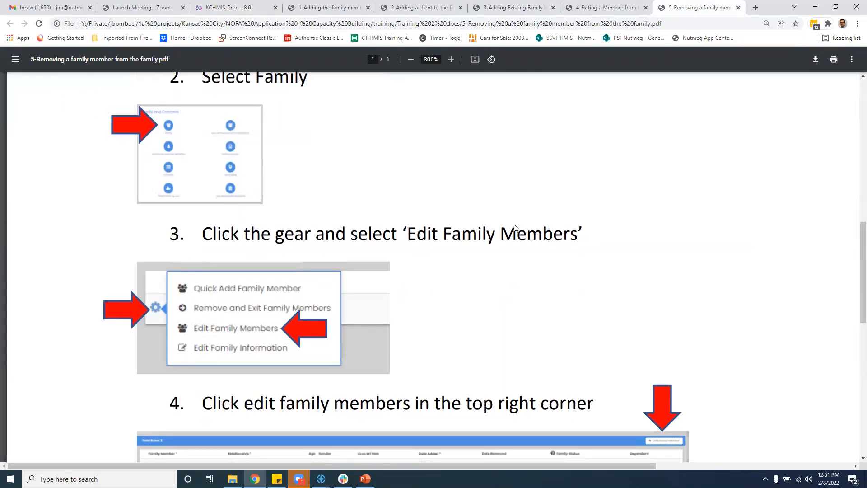
{"action": "scroll", "coordinate": [515, 227], "scroll_direction": "down", "scroll_amount": 5}
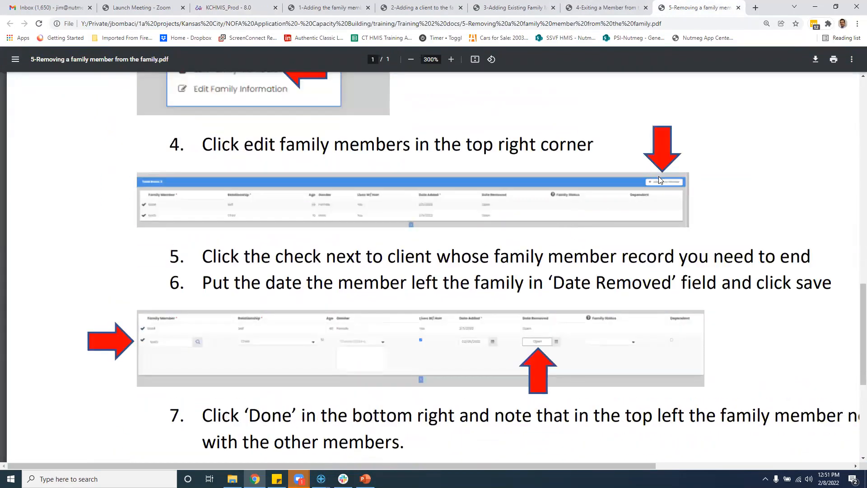
{"action": "left_click", "coordinate": [451, 60]}
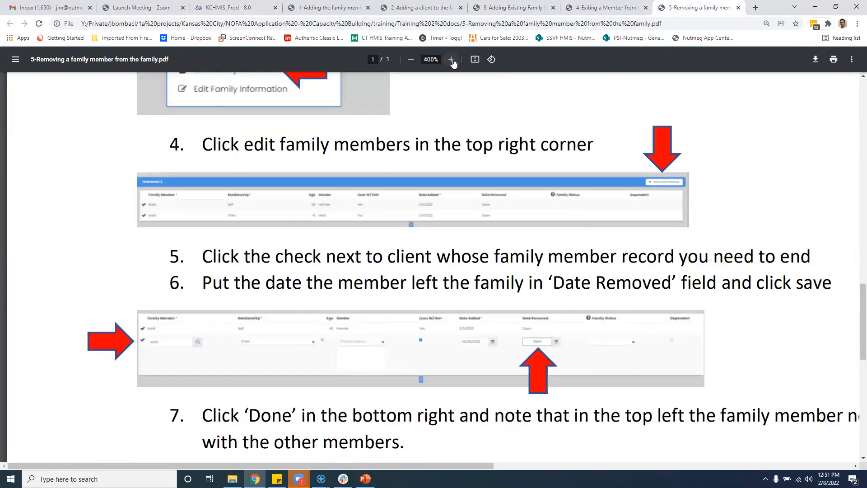
{"action": "left_click", "coordinate": [451, 59]}
{"action": "left_click_drag", "start_coordinate": [384, 465], "coordinate": [596, 454]}
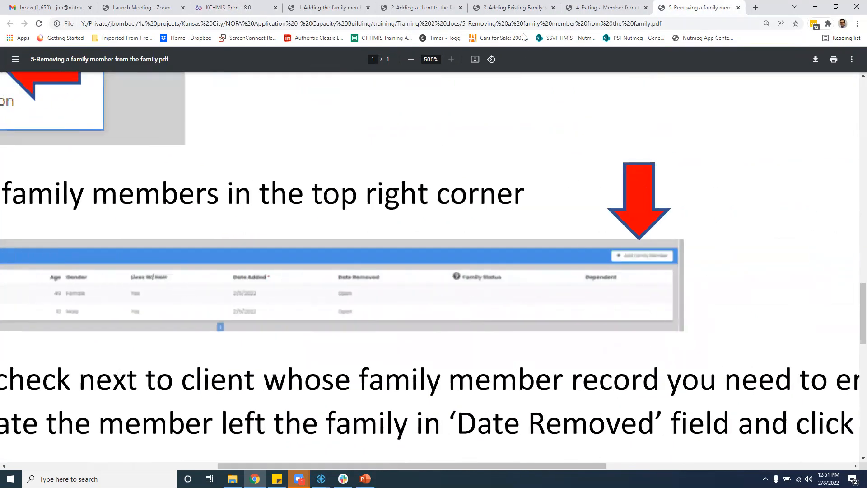
{"action": "left_click", "coordinate": [217, 8]}
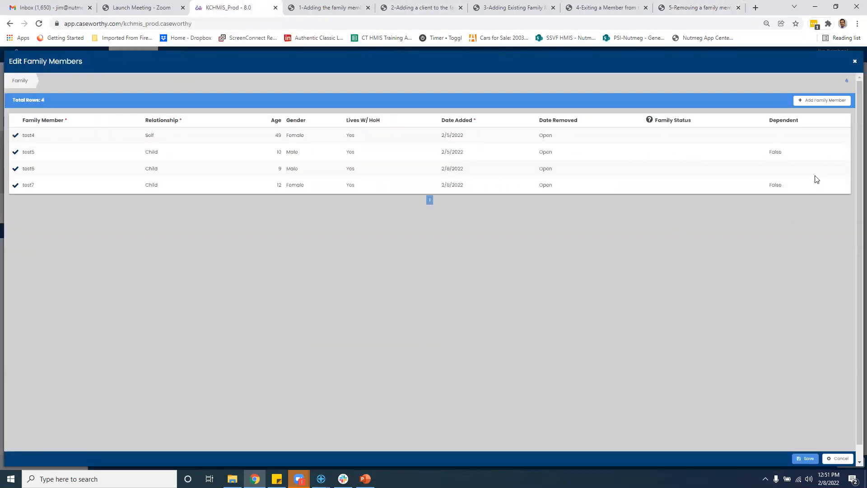
{"action": "left_click", "coordinate": [822, 102]}
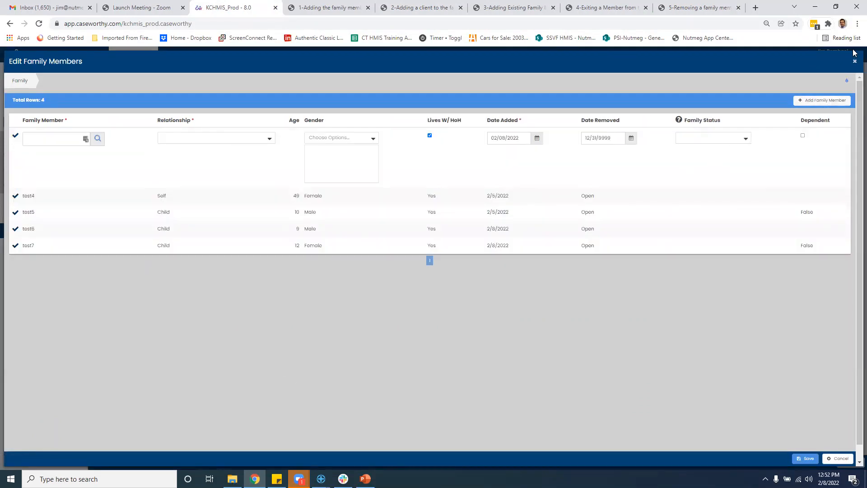
{"action": "left_click", "coordinate": [831, 458]}
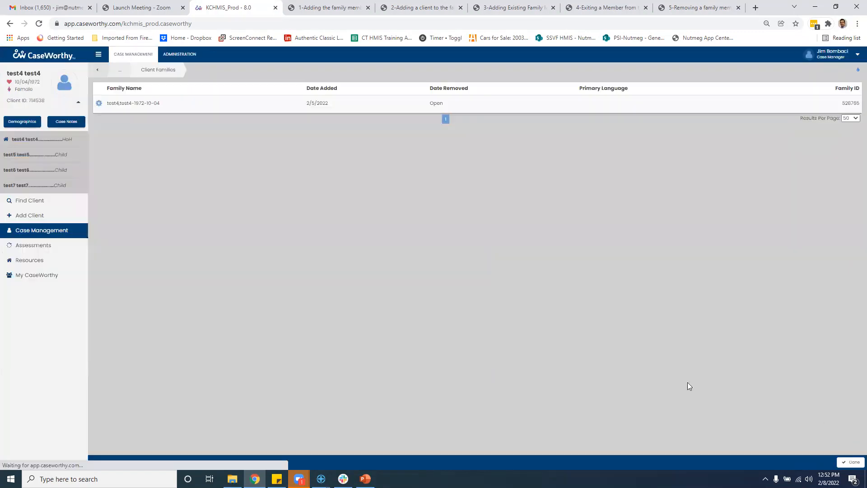
Try ending the last listed child's family membership in Edit Family Members with Date Removed 02/08/2022, and close the form without saving
{"action": "left_click", "coordinate": [99, 104]}
{"action": "left_click", "coordinate": [164, 115]}
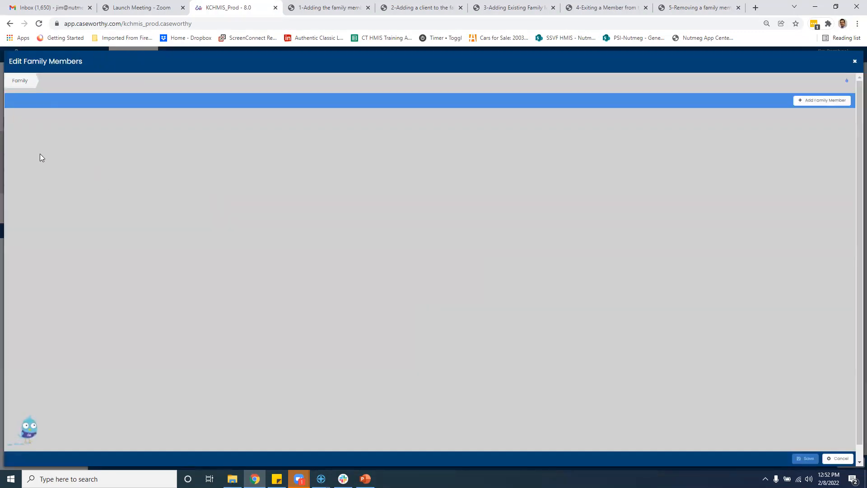
{"action": "left_click", "coordinate": [16, 187]}
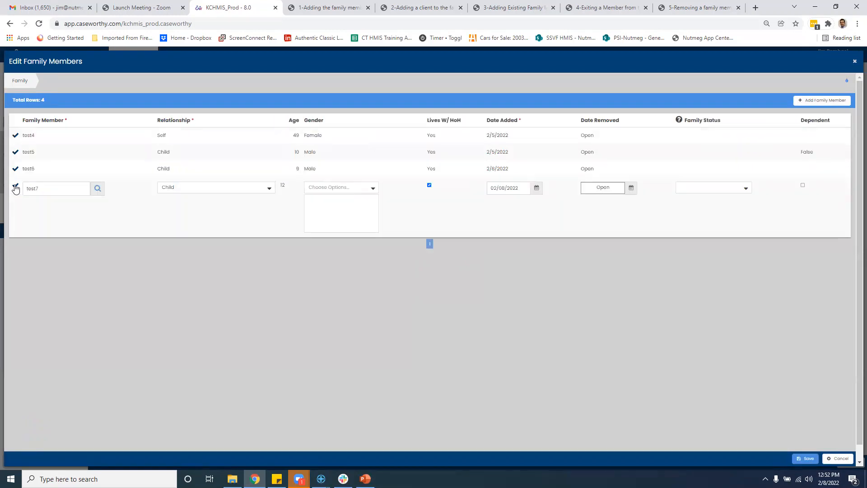
{"action": "left_click", "coordinate": [590, 189]}
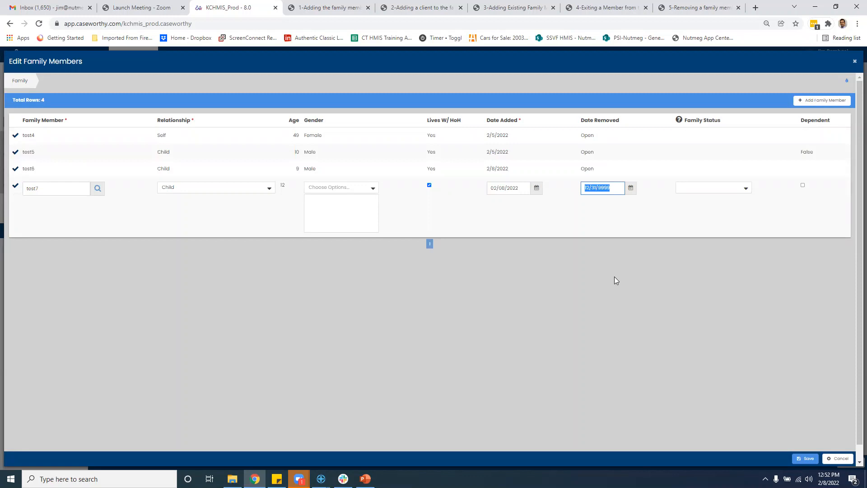
{"action": "triple_click", "coordinate": [696, 63]}
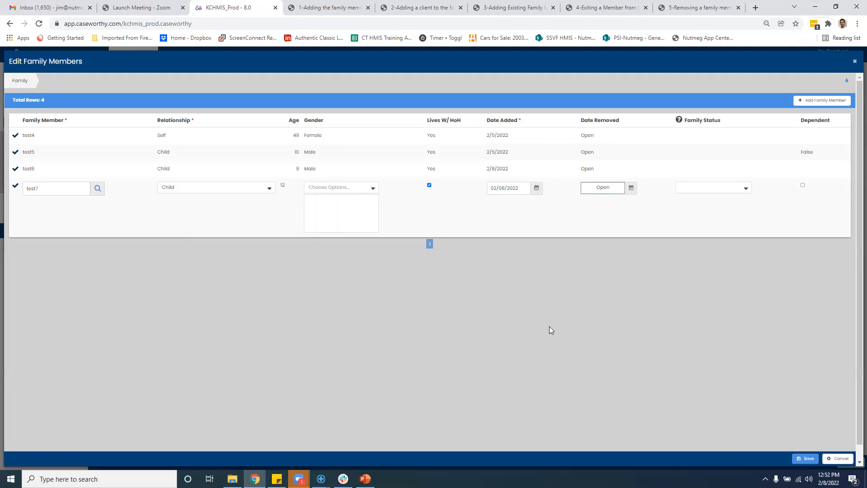
{"action": "left_click", "coordinate": [608, 185]}
{"action": "type", "text": "02/08/2022"}
{"action": "left_click", "coordinate": [705, 270]}
{"action": "left_click", "coordinate": [855, 60]}
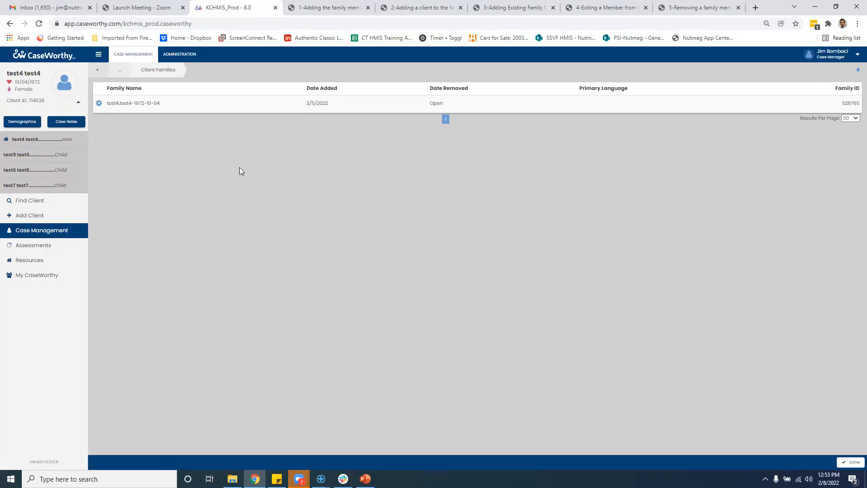
Open the member list of the AOL - ESG HP project enrollment and expand the client's family member list beside it
{"action": "left_click", "coordinate": [78, 102]}
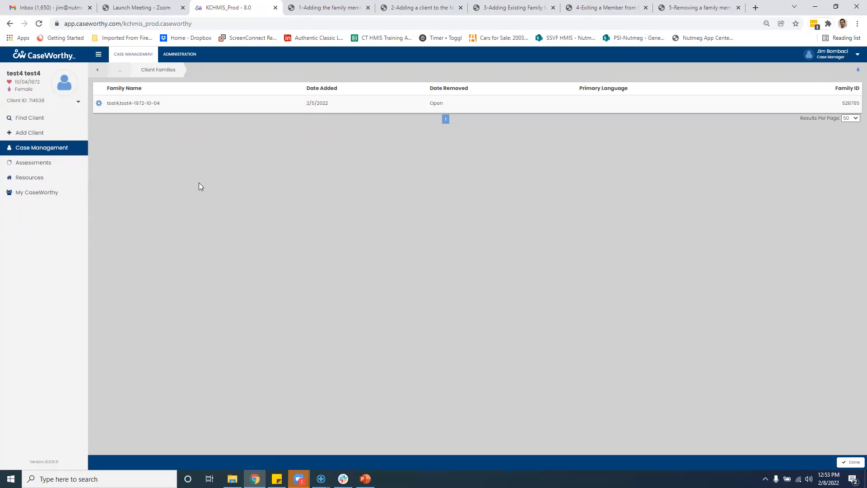
{"action": "mouse_move", "coordinate": [46, 147]}
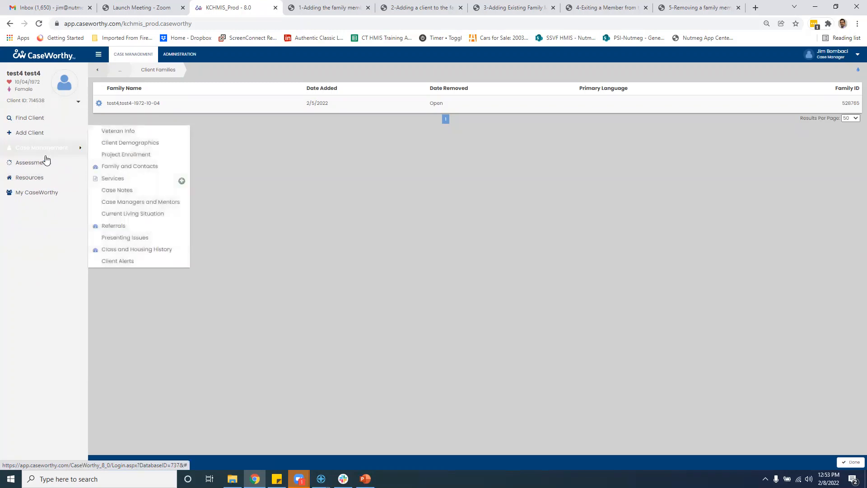
{"action": "left_click", "coordinate": [120, 155]}
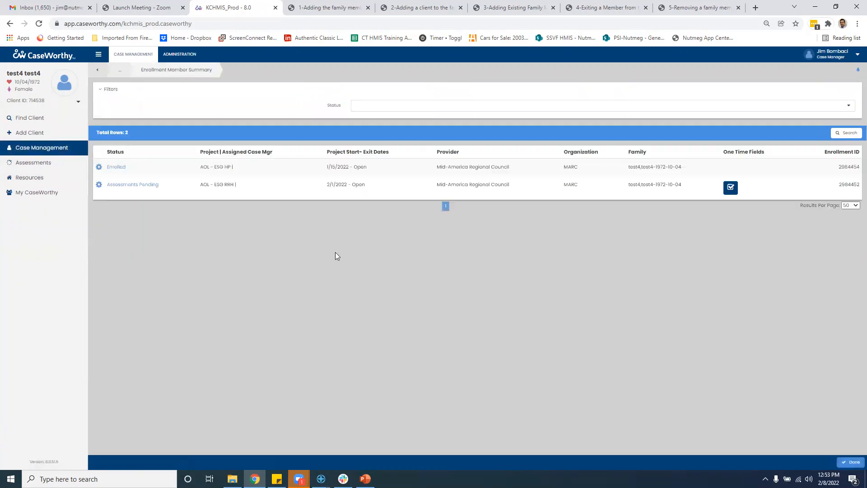
{"action": "left_click", "coordinate": [98, 166]}
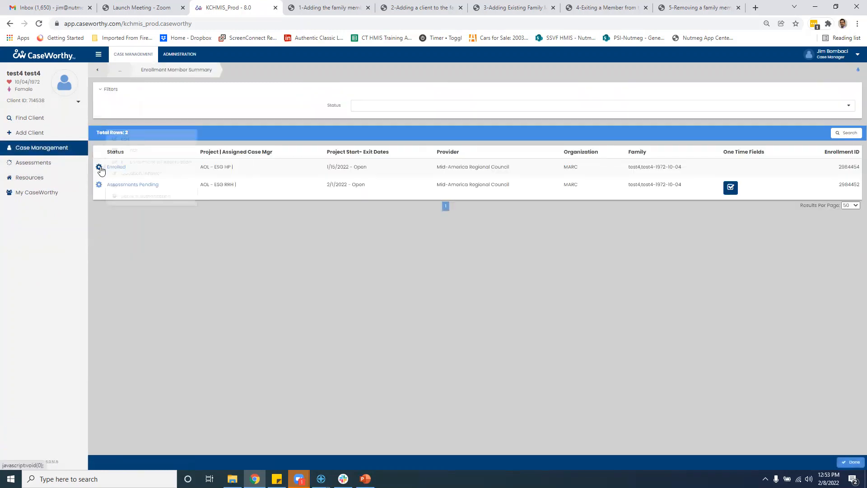
{"action": "left_click", "coordinate": [135, 150]}
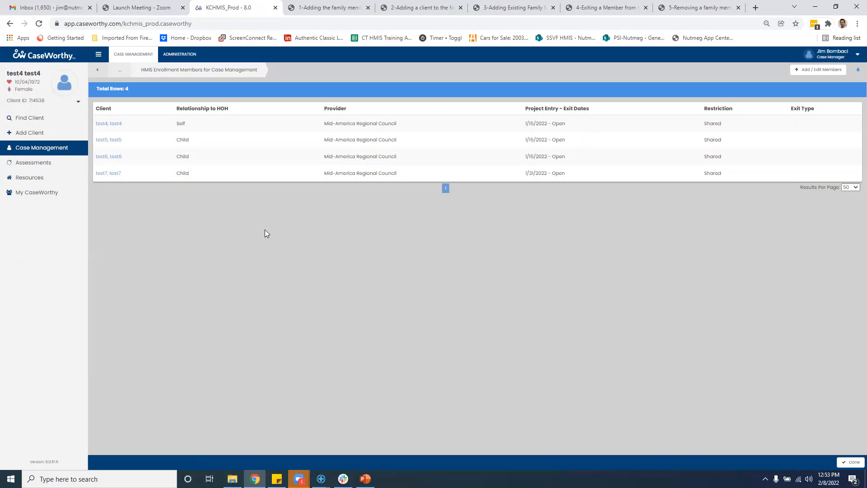
{"action": "left_click", "coordinate": [78, 101]}
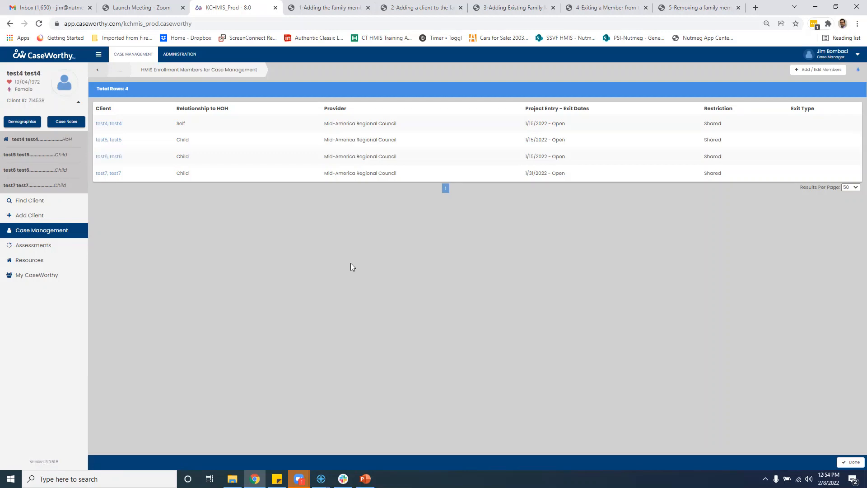
Check the Family Dynamics slide in PowerPoint, and return to CaseWorthy's project enrollment summary with the family list collapsed
{"action": "left_click", "coordinate": [365, 479]}
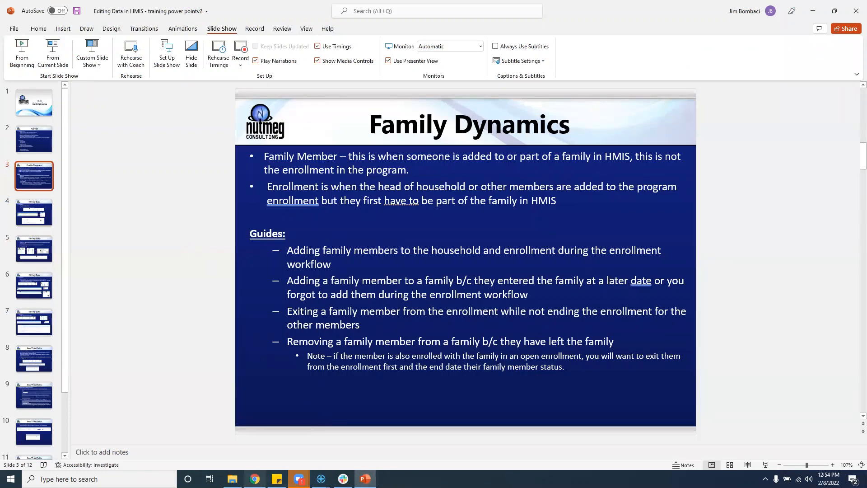
{"action": "left_click", "coordinate": [255, 479]}
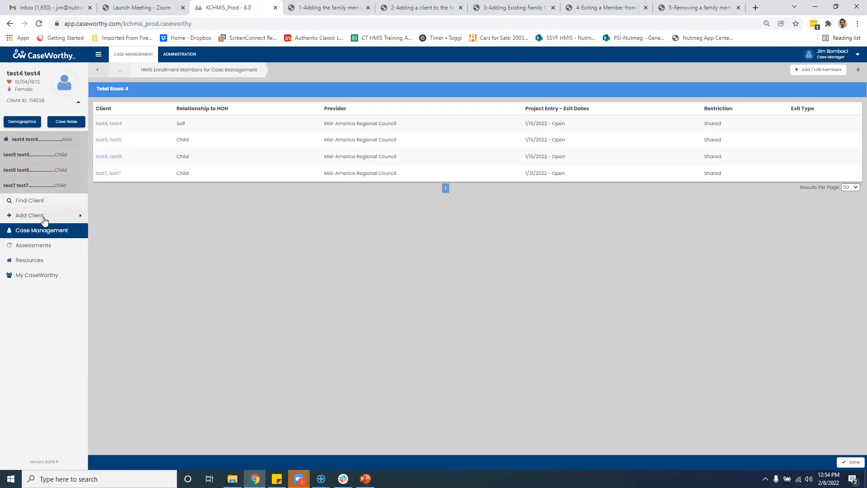
{"action": "mouse_move", "coordinate": [44, 231]}
{"action": "left_click", "coordinate": [132, 237]}
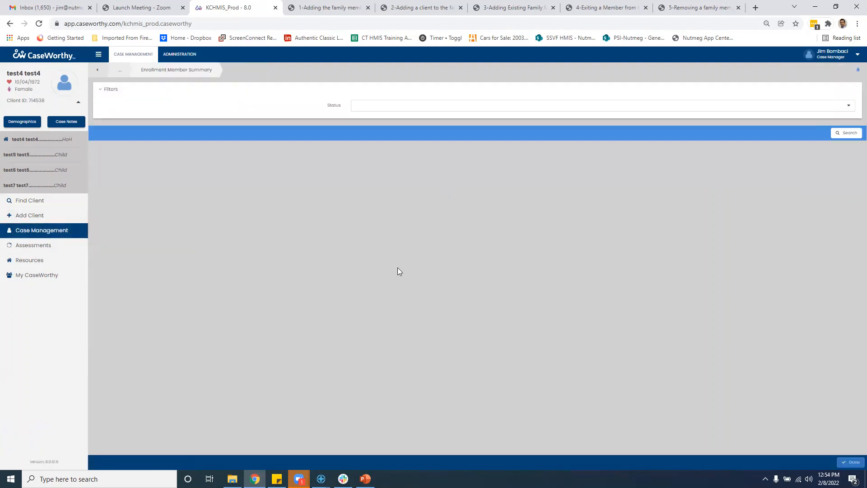
{"action": "left_click", "coordinate": [78, 105]}
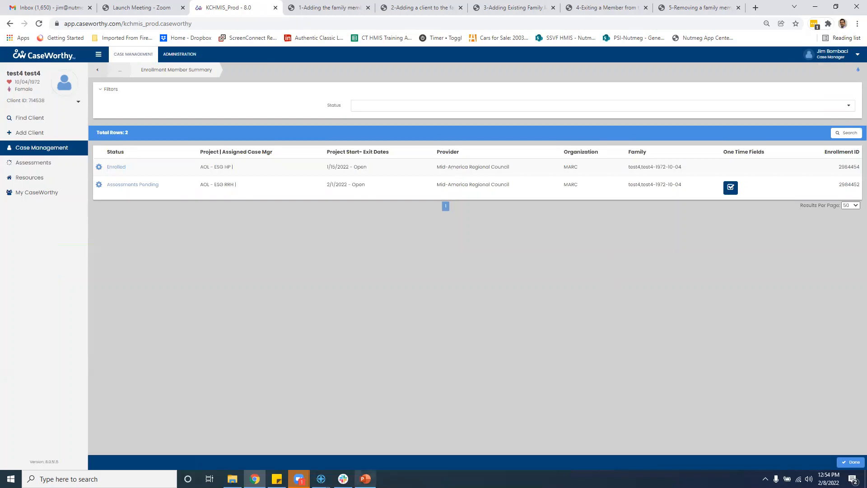
Glance at the Family Dynamics slide in PowerPoint and review "3-Adding Existing Family Member to an Enrollment.pdf" through step 6 on adding/editing members
{"action": "left_click", "coordinate": [365, 479]}
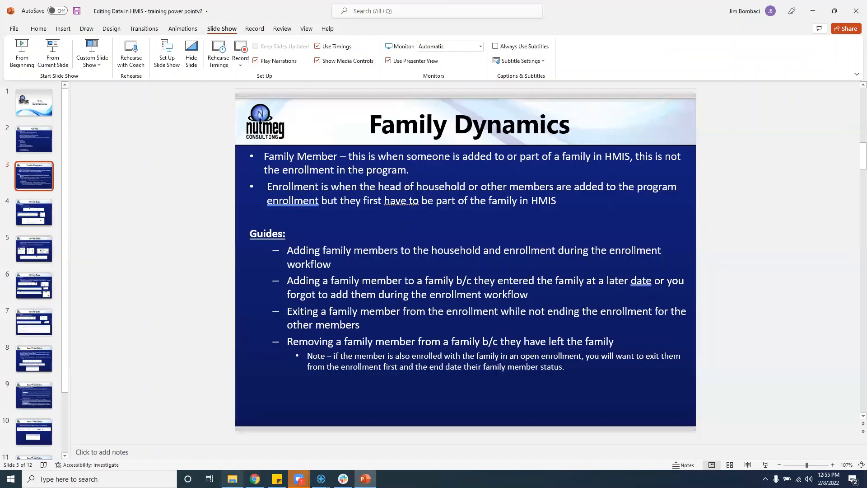
{"action": "left_click", "coordinate": [255, 478]}
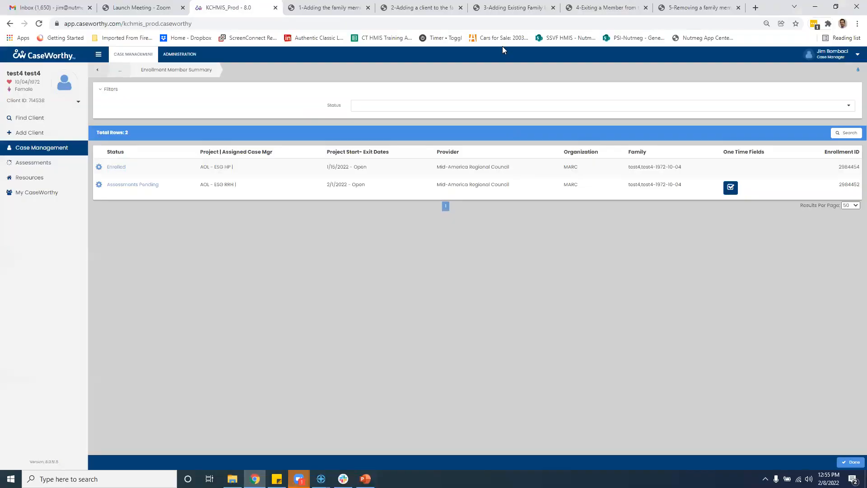
{"action": "left_click", "coordinate": [504, 8]}
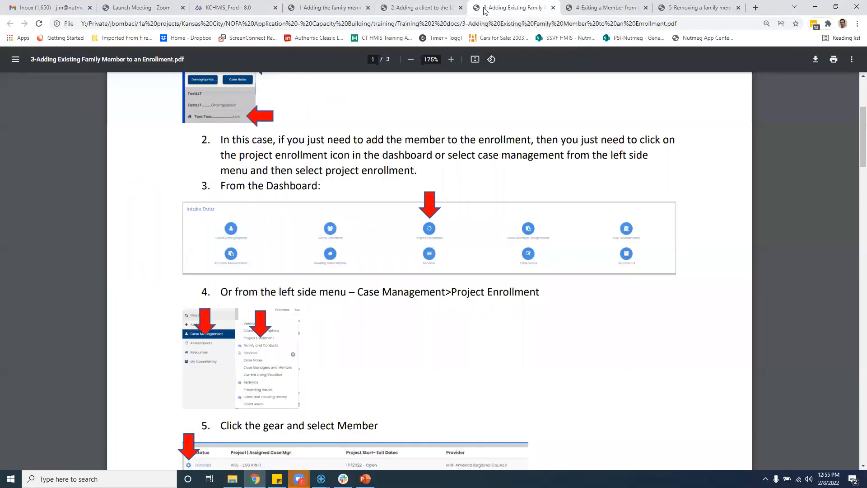
{"action": "scroll", "coordinate": [434, 281], "scroll_direction": "up", "scroll_amount": 4}
{"action": "scroll", "coordinate": [465, 248], "scroll_direction": "down", "scroll_amount": 4}
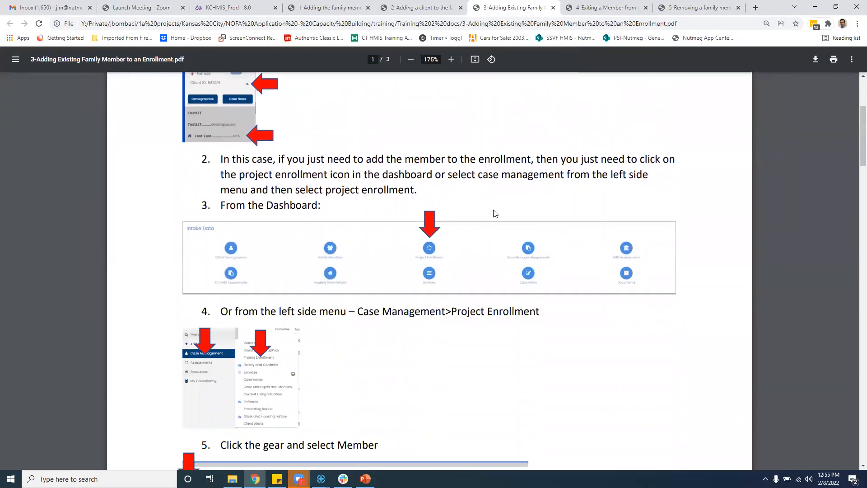
{"action": "scroll", "coordinate": [531, 332], "scroll_direction": "down", "scroll_amount": 4}
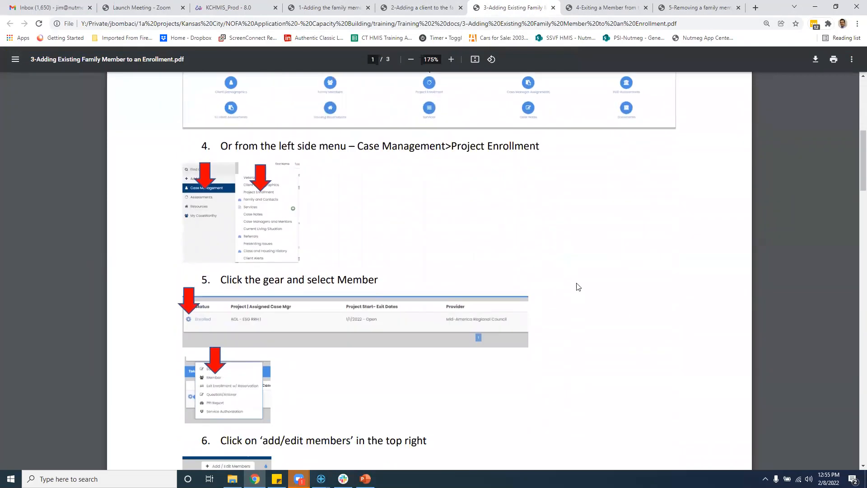
{"action": "scroll", "coordinate": [579, 287], "scroll_direction": "down", "scroll_amount": 2}
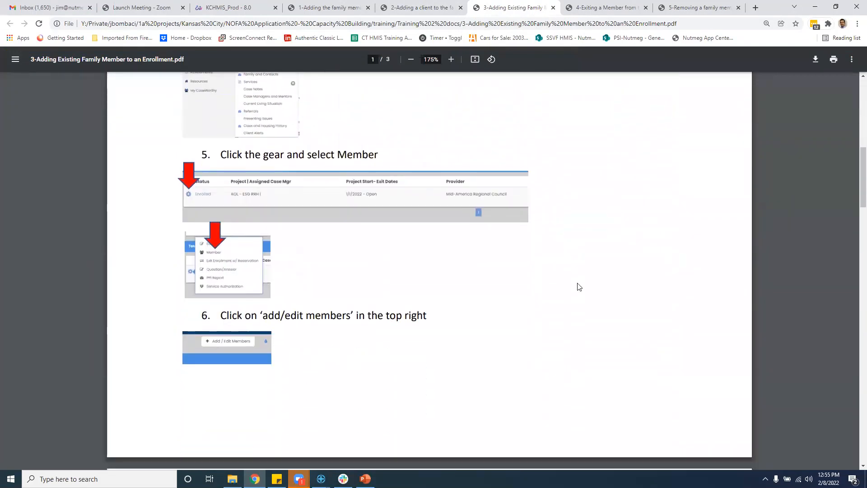
Review steps 7 to 11 of "3-Adding Existing Family Member to an Enrollment.pdf" on joining the enrollment and creating entry assessments
{"action": "scroll", "coordinate": [573, 276], "scroll_direction": "down", "scroll_amount": 1}
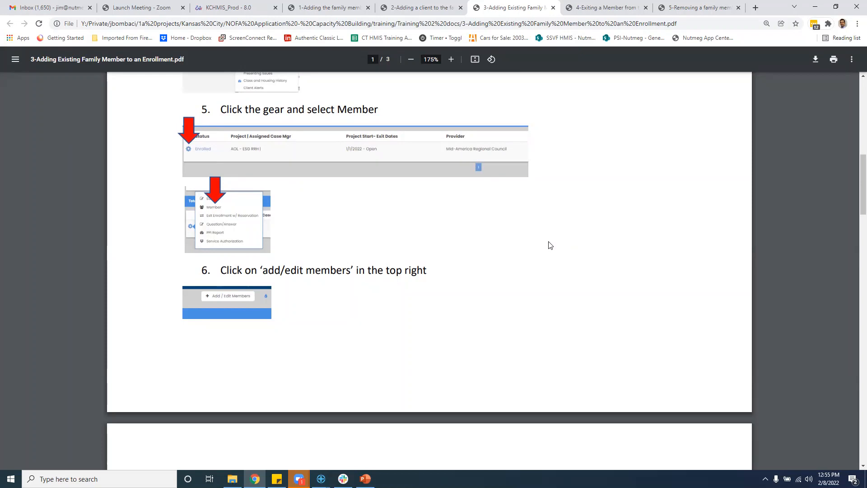
{"action": "scroll", "coordinate": [549, 218], "scroll_direction": "down", "scroll_amount": 7}
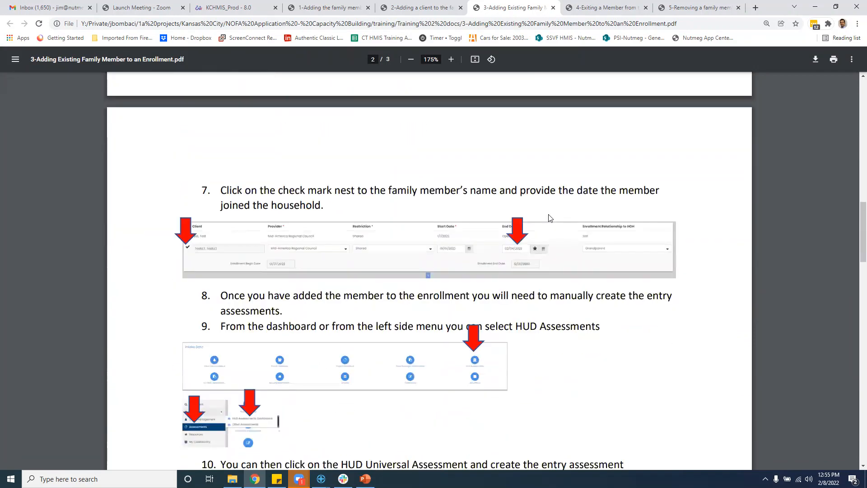
{"action": "scroll", "coordinate": [549, 218], "scroll_direction": "down", "scroll_amount": 4}
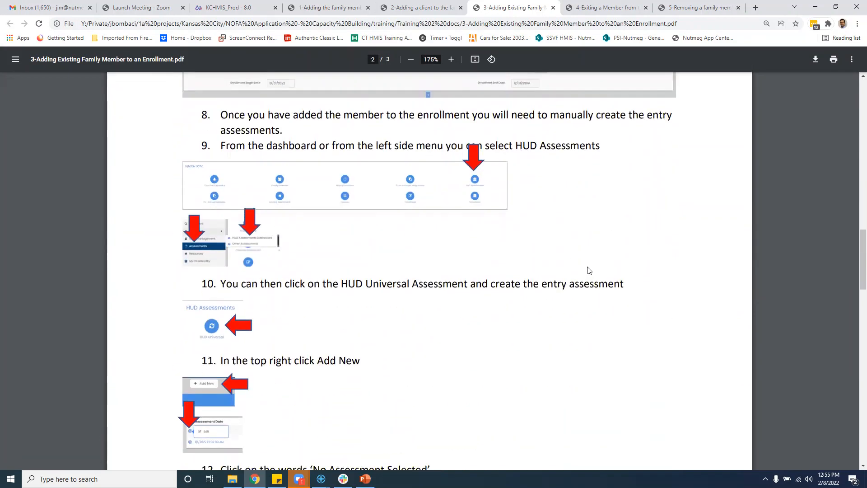
{"action": "scroll", "coordinate": [489, 100], "scroll_direction": "up", "scroll_amount": 5}
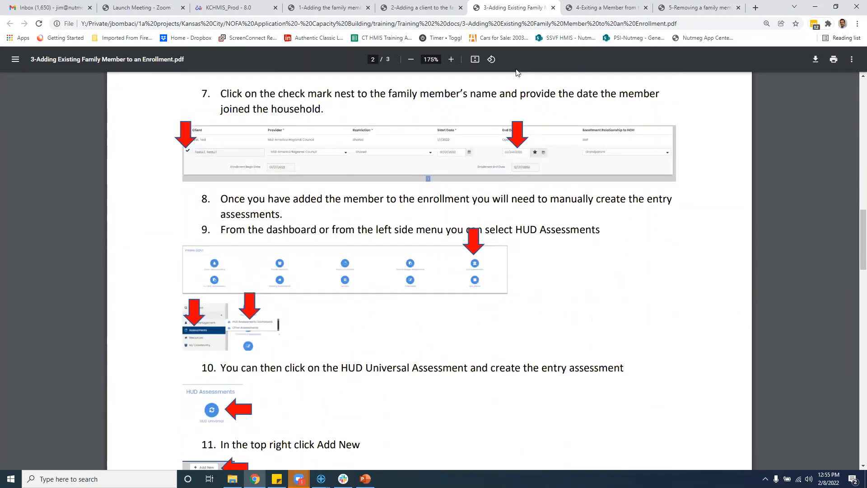
Review guide 2 on adding a client to the family, the enrollment and their assessments at 300% zoom, through step 11
{"action": "left_click", "coordinate": [424, 13]}
{"action": "scroll", "coordinate": [628, 207], "scroll_direction": "up", "scroll_amount": 12}
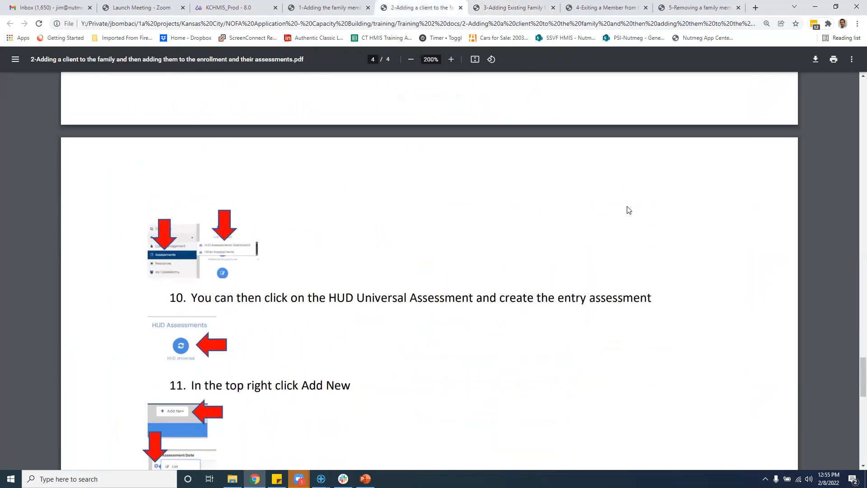
{"action": "scroll", "coordinate": [628, 210], "scroll_direction": "down", "scroll_amount": 10}
{"action": "left_click", "coordinate": [451, 59]}
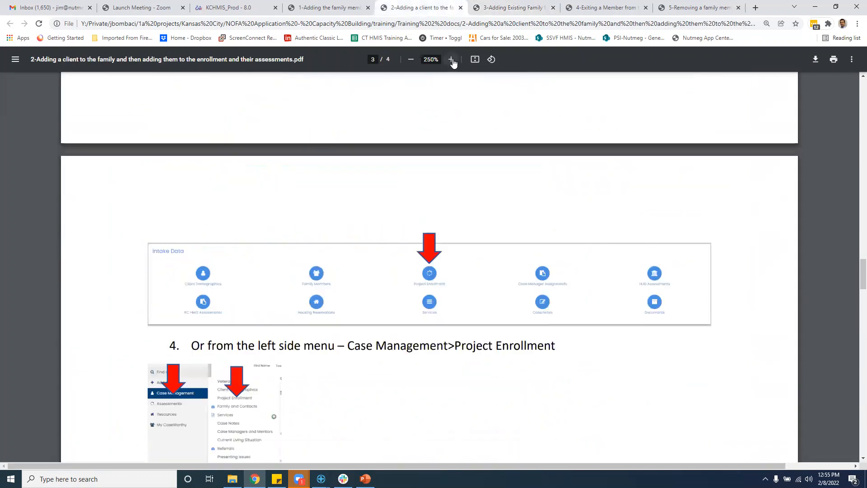
{"action": "left_click_drag", "start_coordinate": [523, 463], "coordinate": [618, 463]}
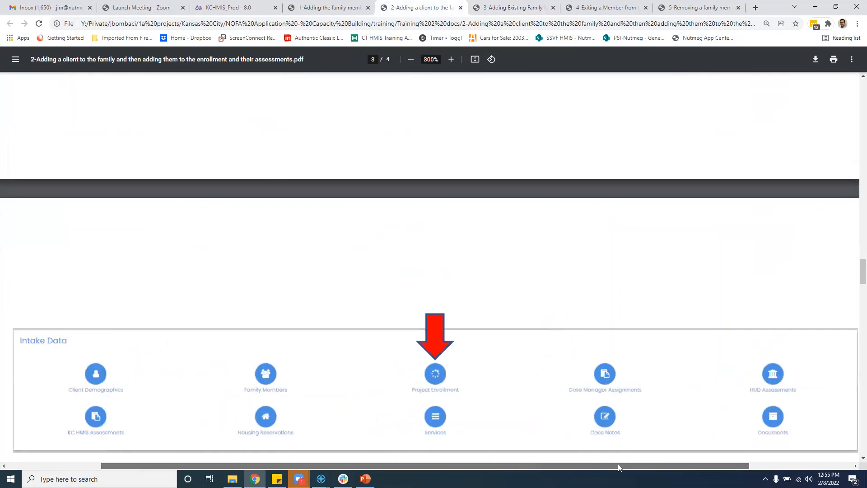
{"action": "scroll", "coordinate": [570, 261], "scroll_direction": "up", "scroll_amount": 15}
{"action": "scroll", "coordinate": [519, 287], "scroll_direction": "down", "scroll_amount": 3}
{"action": "scroll", "coordinate": [518, 289], "scroll_direction": "down", "scroll_amount": 2}
{"action": "scroll", "coordinate": [517, 288], "scroll_direction": "down", "scroll_amount": 15}
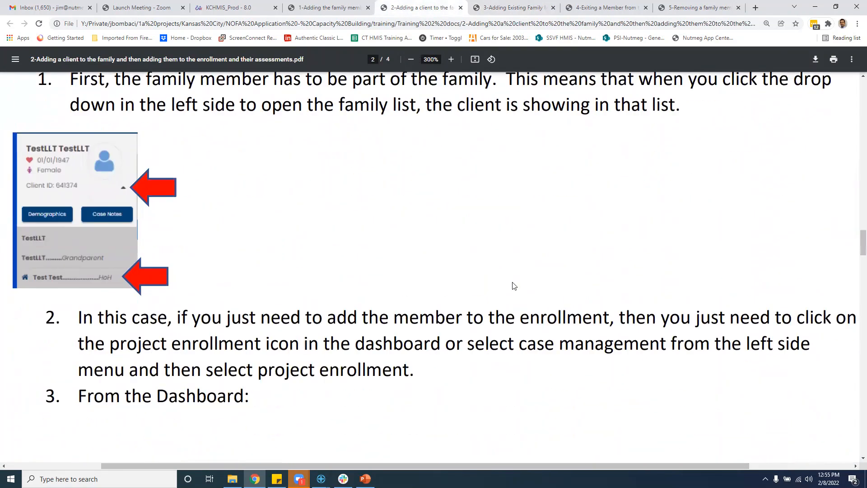
{"action": "scroll", "coordinate": [515, 285], "scroll_direction": "down", "scroll_amount": 6}
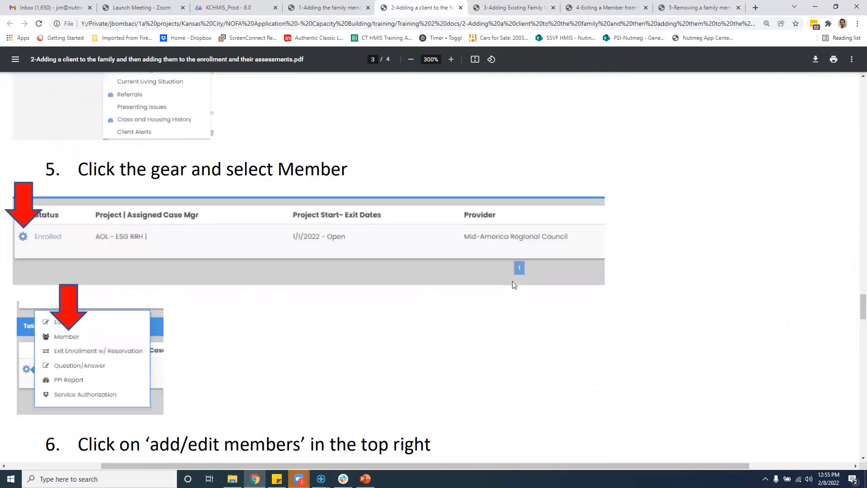
{"action": "scroll", "coordinate": [519, 283], "scroll_direction": "down", "scroll_amount": 3}
{"action": "scroll", "coordinate": [522, 286], "scroll_direction": "down", "scroll_amount": 9}
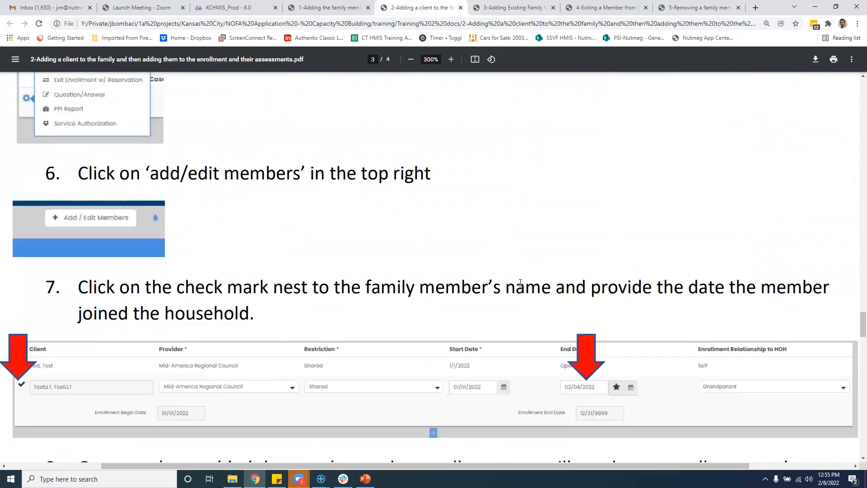
{"action": "scroll", "coordinate": [620, 276], "scroll_direction": "down", "scroll_amount": 3}
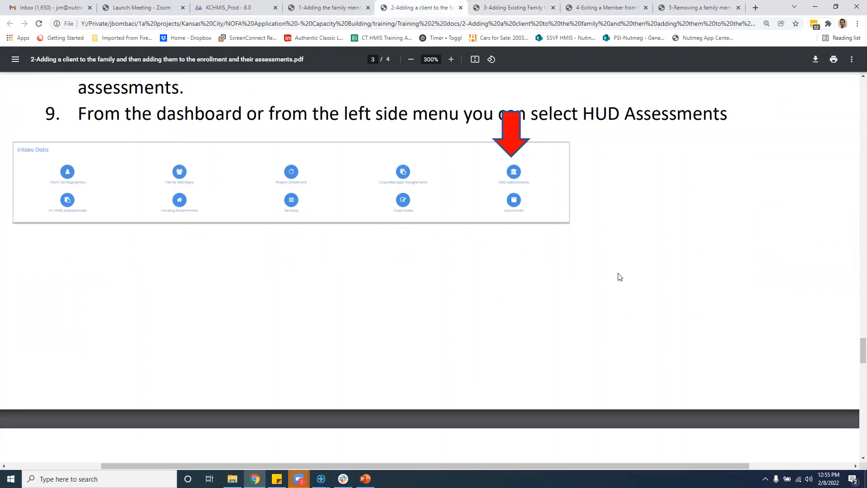
{"action": "scroll", "coordinate": [639, 275], "scroll_direction": "down", "scroll_amount": 8}
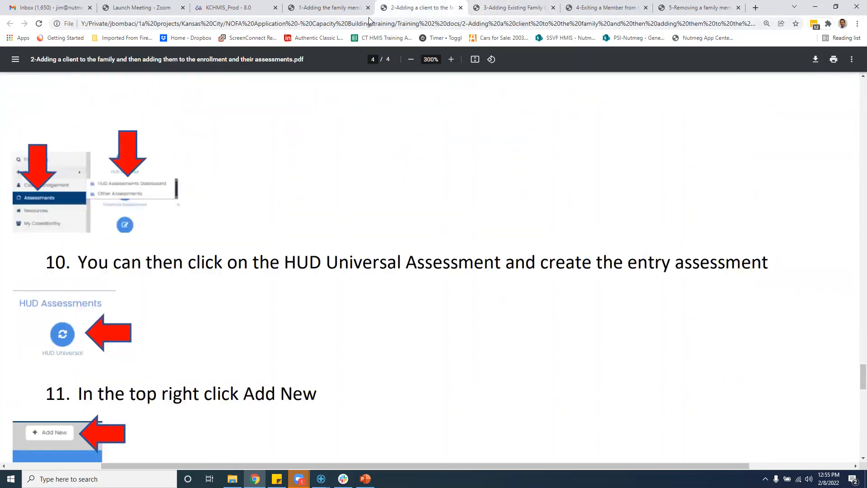
Review the duplicate check steps in "1-Adding the family member during the enrollment workflow.pdf", and return to guide 3
{"action": "left_click", "coordinate": [344, 8]}
{"action": "scroll", "coordinate": [614, 158], "scroll_direction": "down", "scroll_amount": 4}
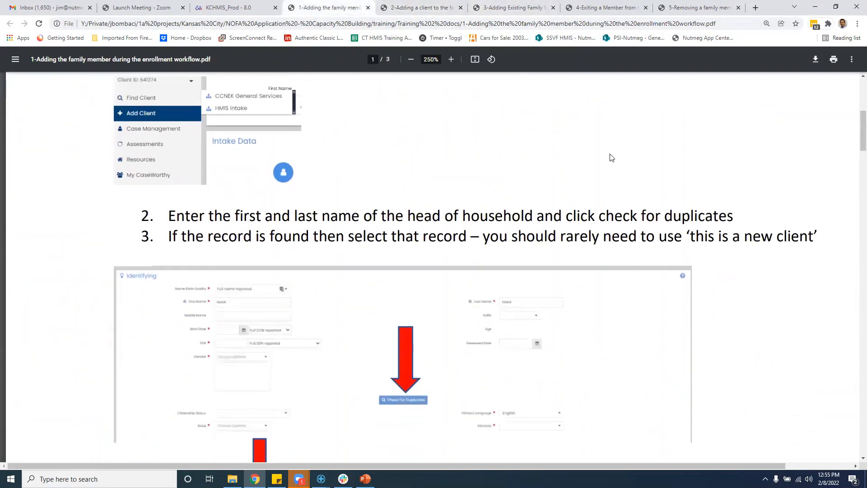
{"action": "scroll", "coordinate": [632, 183], "scroll_direction": "down", "scroll_amount": 3}
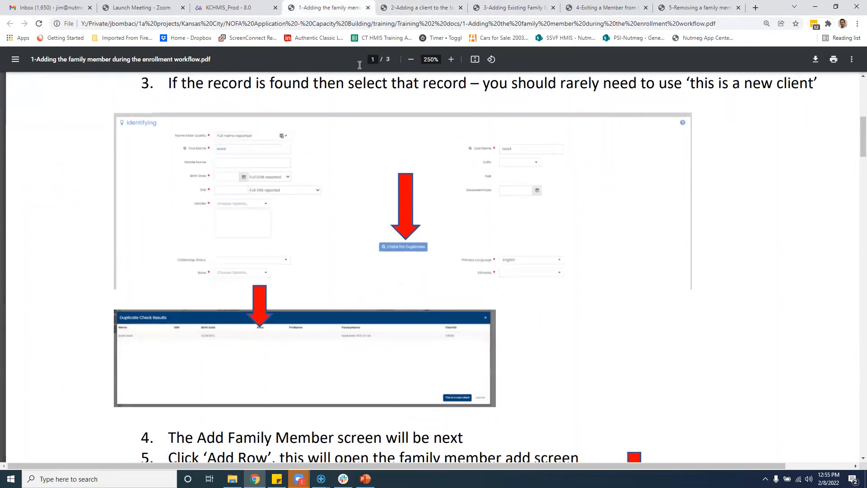
{"action": "left_click", "coordinate": [404, 7]}
{"action": "left_click", "coordinate": [551, 6]}
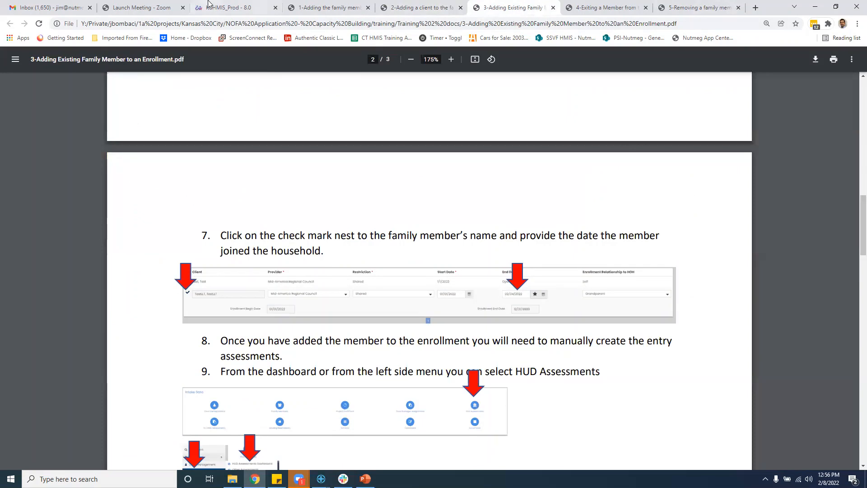
Start a new Add Family Member workflow from the CaseWorthy client's Family and Contacts page, and close it without entering anything
{"action": "left_click", "coordinate": [208, 8]}
{"action": "mouse_move", "coordinate": [42, 152]}
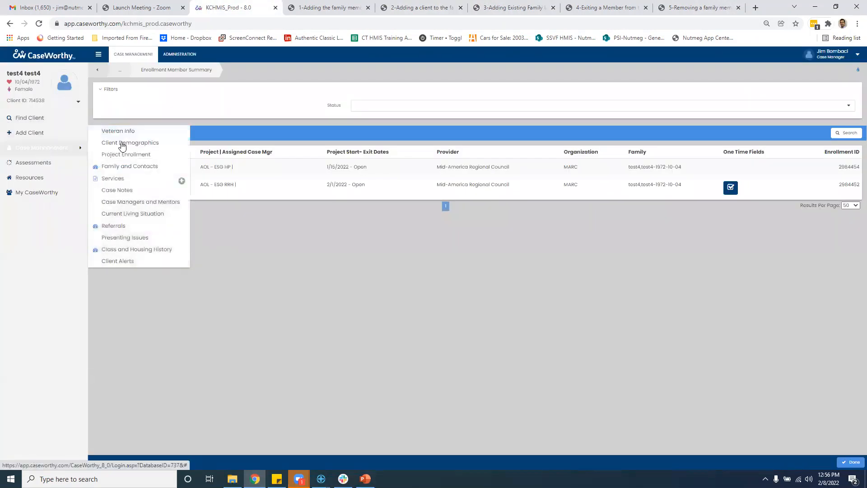
{"action": "left_click", "coordinate": [121, 168]}
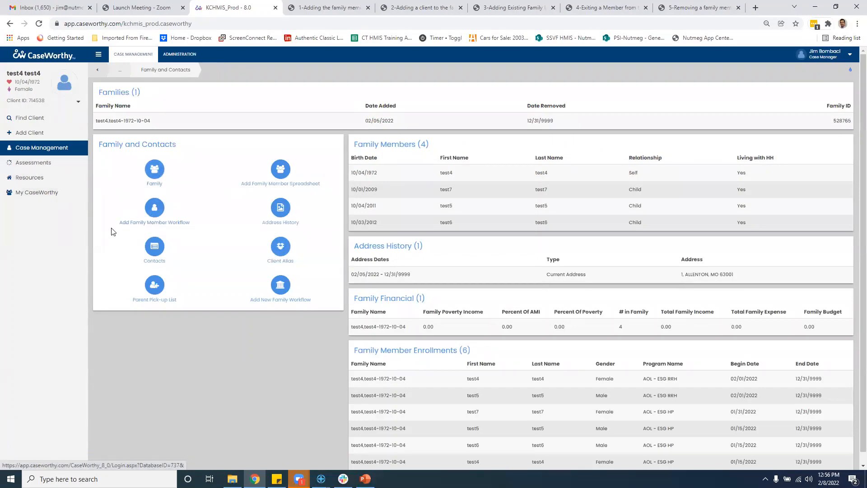
{"action": "left_click", "coordinate": [154, 209]}
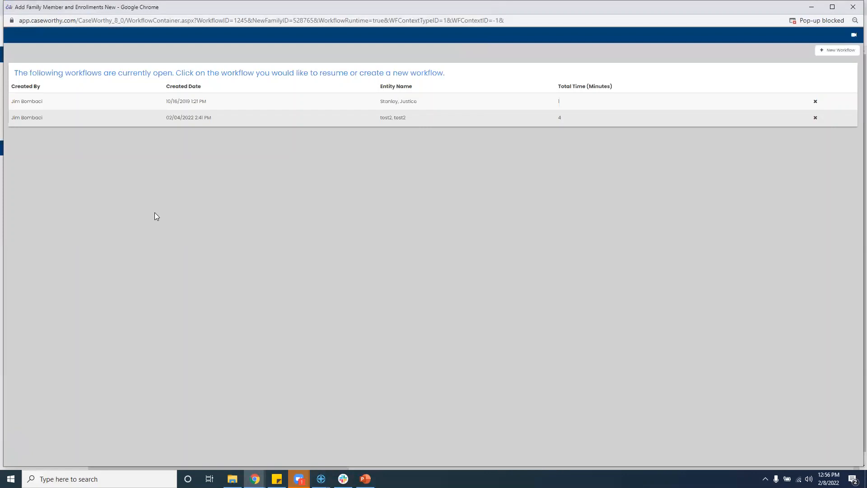
{"action": "left_click", "coordinate": [836, 51]}
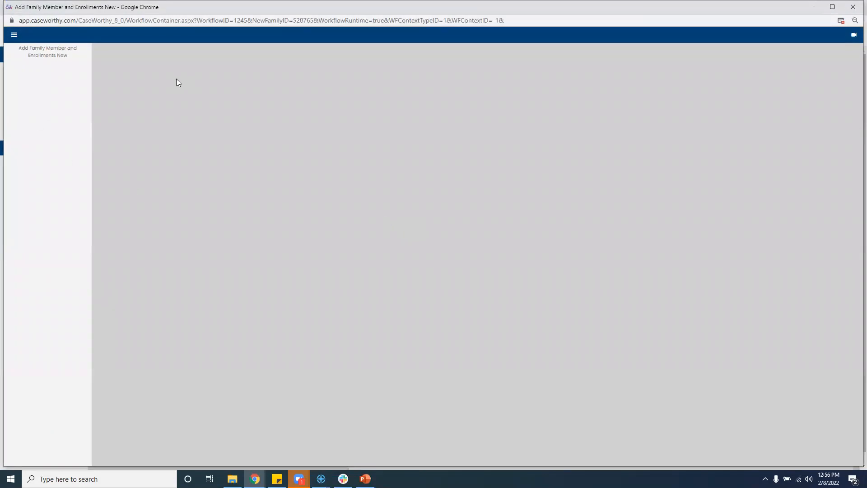
{"action": "left_click", "coordinate": [853, 7]}
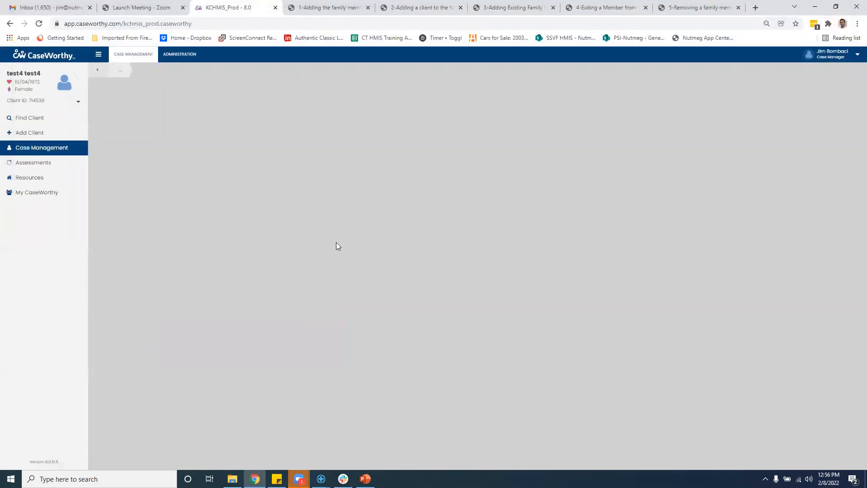
Open Quick Add Family Member for the client's family from the Family list in Family and Contacts
{"action": "mouse_move", "coordinate": [42, 149]}
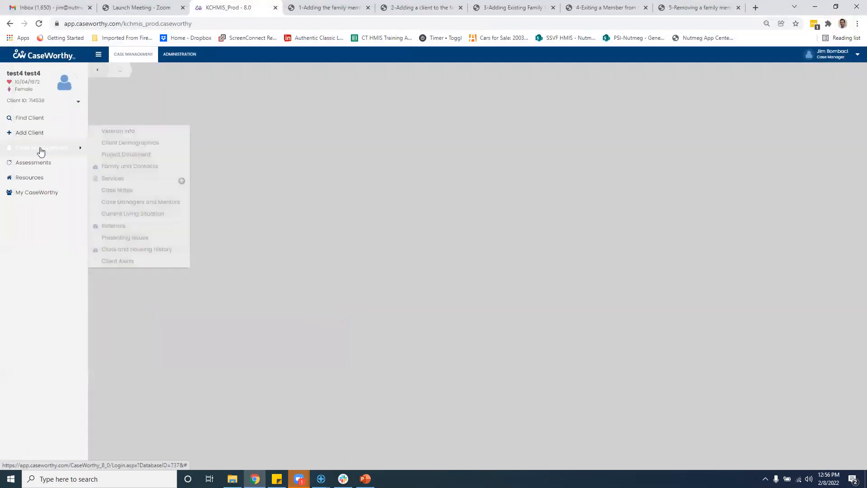
{"action": "left_click", "coordinate": [112, 169]}
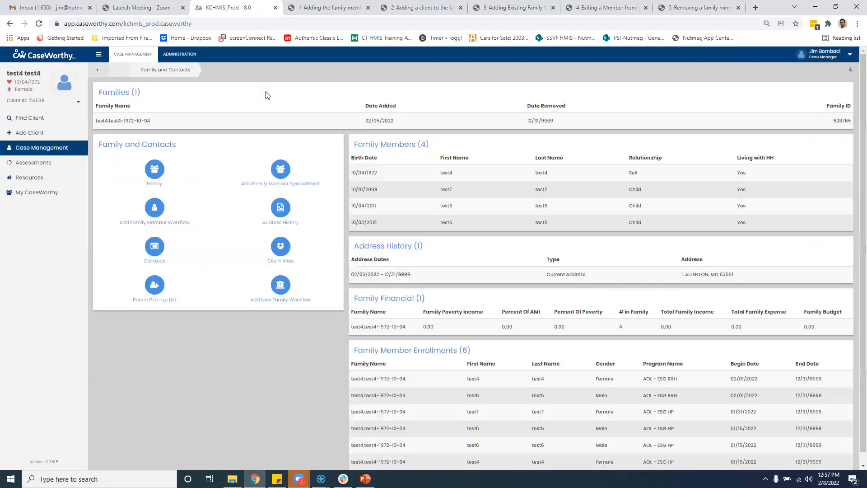
{"action": "left_click", "coordinate": [152, 170]}
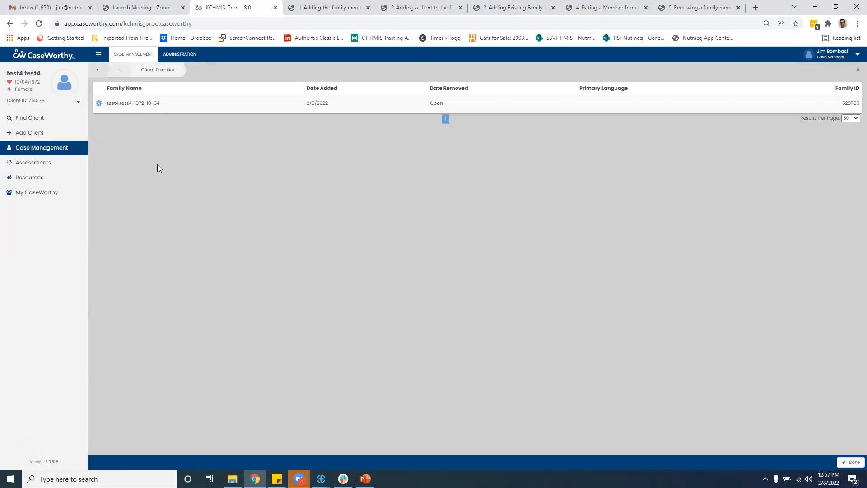
{"action": "left_click", "coordinate": [99, 104]}
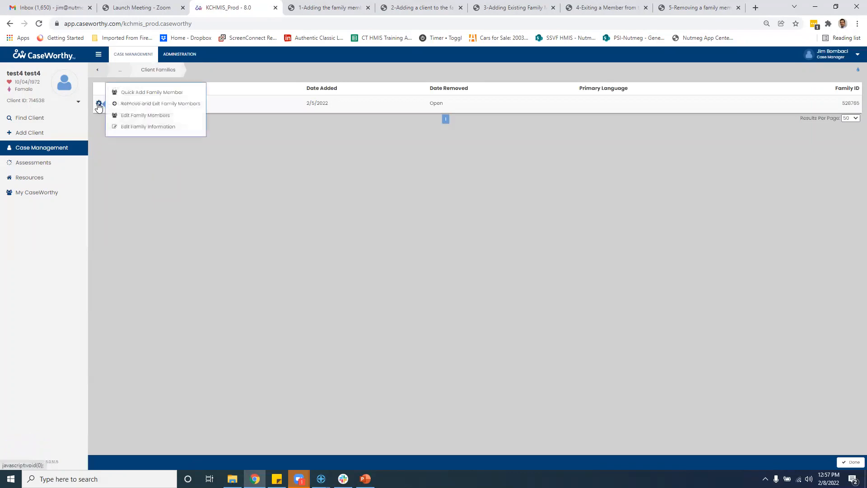
{"action": "left_click", "coordinate": [146, 93]}
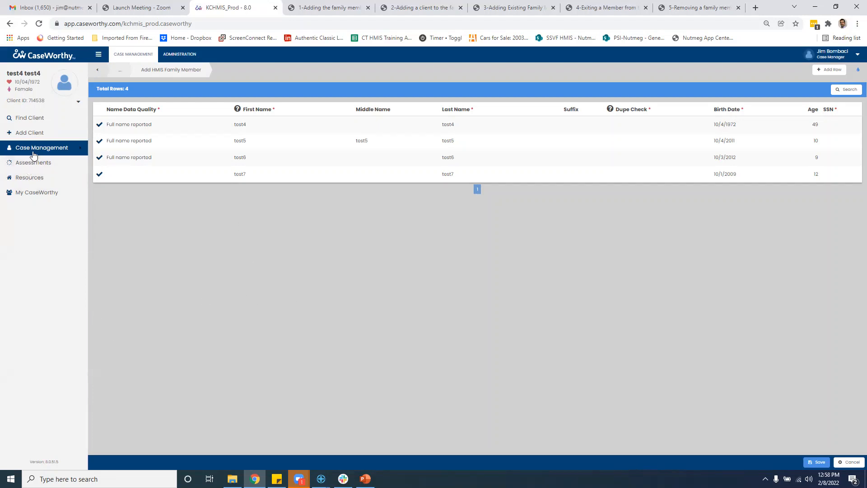
Open the Add Family Member Spreadsheet from Family and Contacts, add a blank row, and leave the form without filling it in
{"action": "mouse_move", "coordinate": [36, 150]}
{"action": "left_click", "coordinate": [138, 167]}
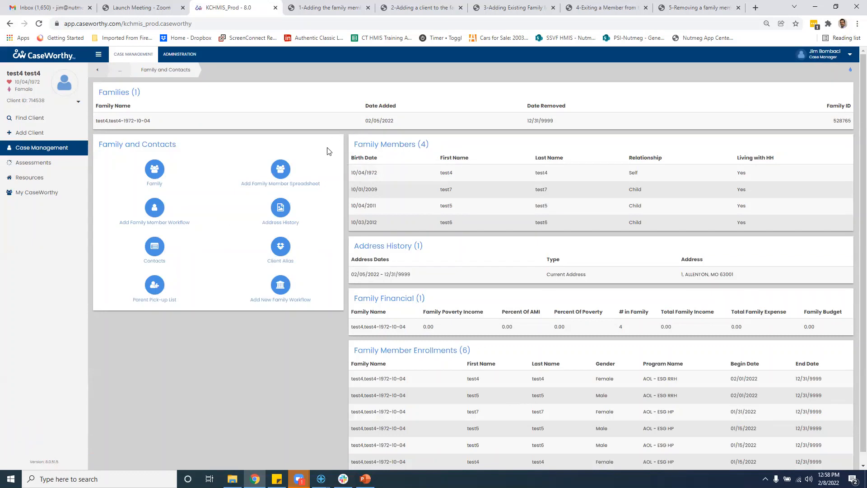
{"action": "left_click", "coordinate": [281, 172]}
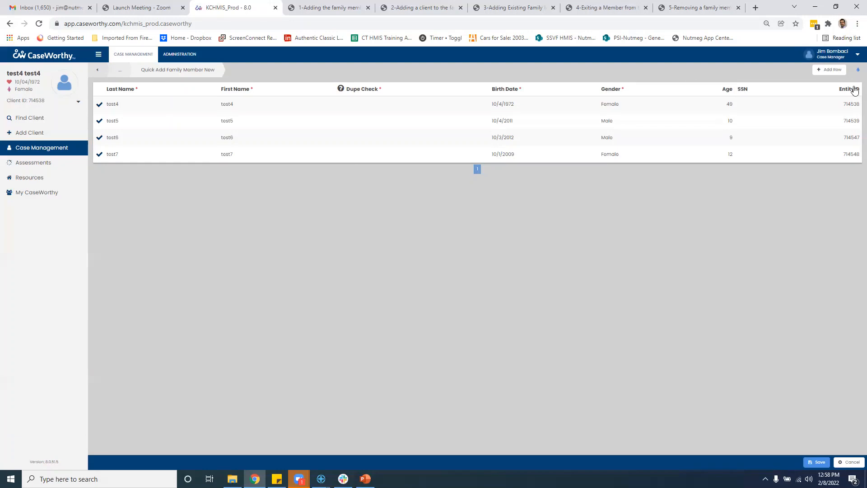
{"action": "left_click", "coordinate": [825, 71]}
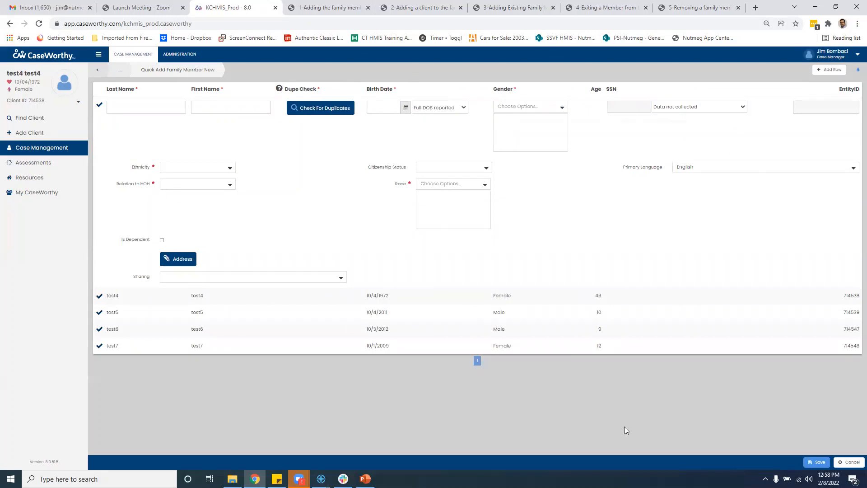
{"action": "left_click", "coordinate": [817, 460]}
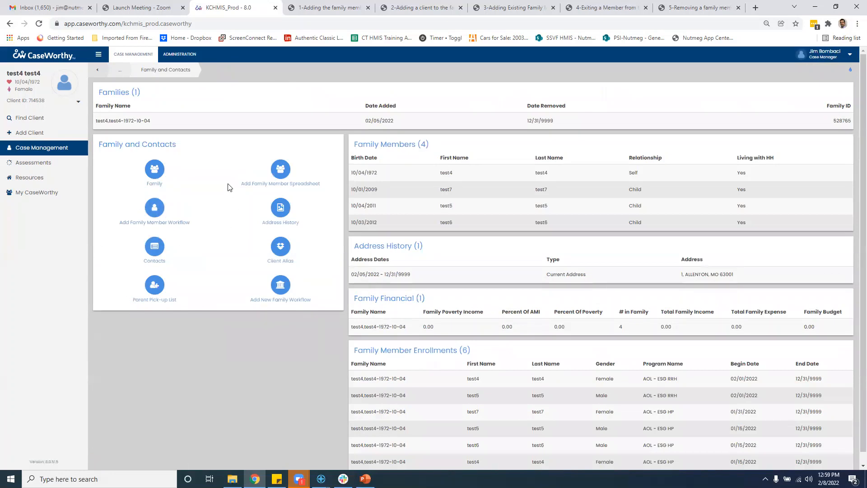
Open the member list of the client's AOL - ESG HP project enrollment
{"action": "left_click", "coordinate": [39, 148]}
{"action": "left_click", "coordinate": [118, 155]}
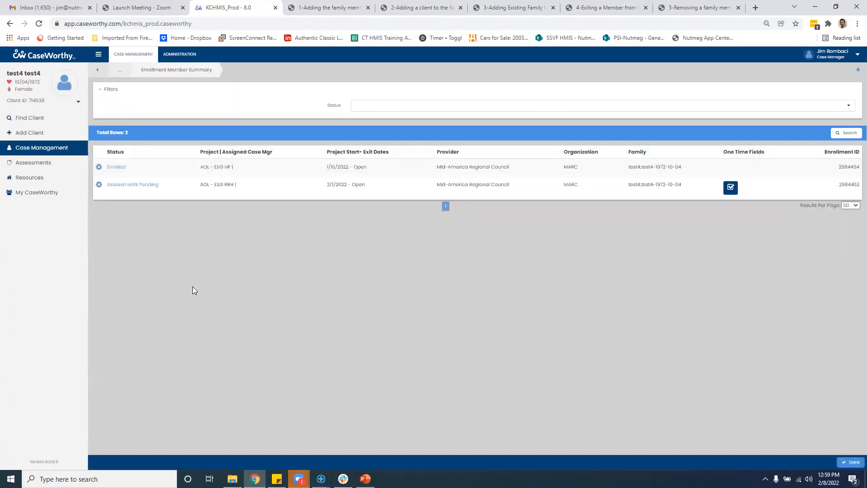
{"action": "left_click", "coordinate": [99, 167]}
{"action": "left_click", "coordinate": [135, 153]}
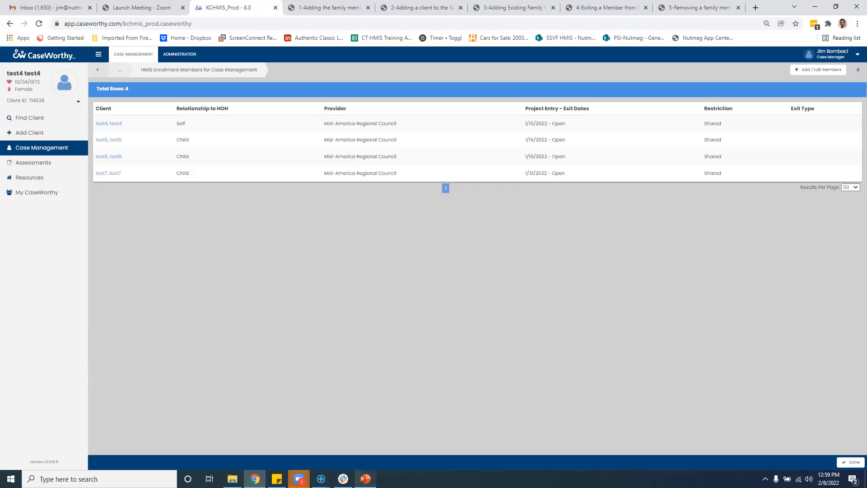
Check the Family Dynamics slide in PowerPoint, and return to the enrollment member list in CaseWorthy
{"action": "left_click", "coordinate": [365, 479]}
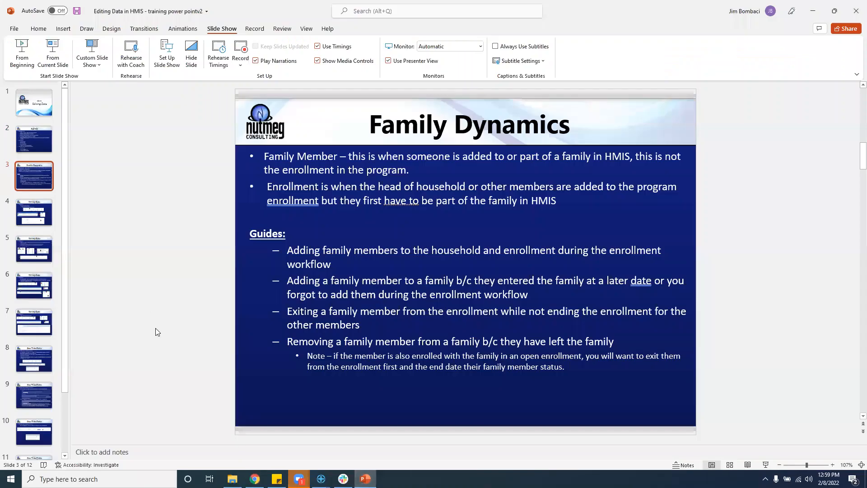
{"action": "left_click", "coordinate": [299, 478]}
{"action": "left_click", "coordinate": [318, 454]}
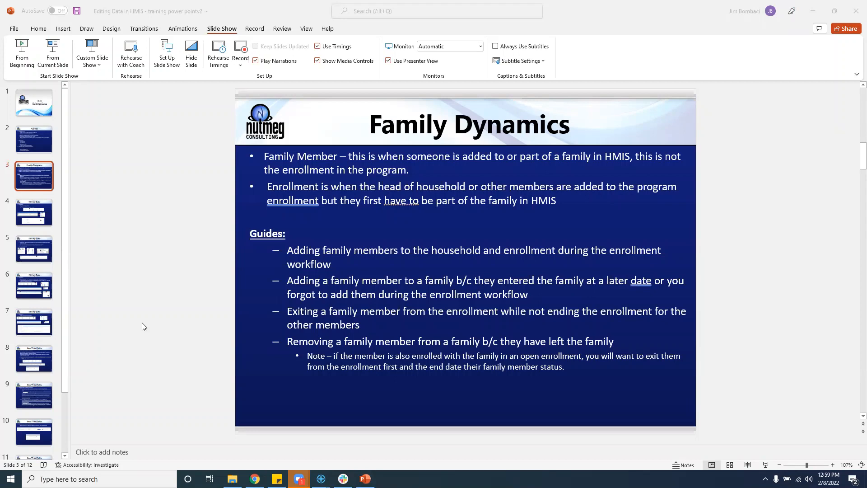
{"action": "left_click", "coordinate": [254, 479]}
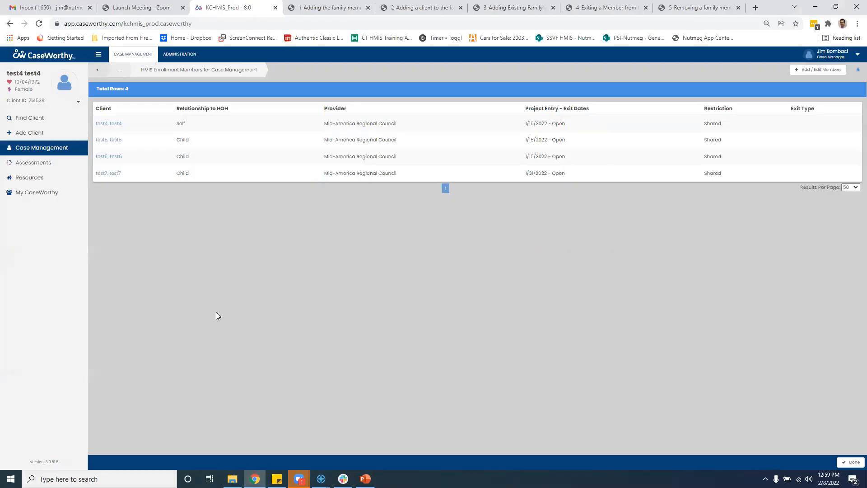
{"action": "left_click", "coordinate": [321, 479]}
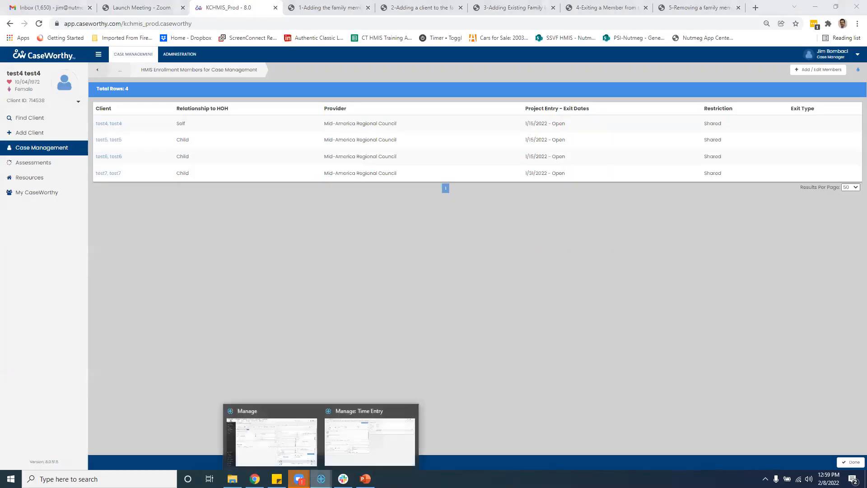
Expand the client's family member summary and reopen the member list of the AOL - ESG HP project enrollment
{"action": "left_click", "coordinate": [243, 333]}
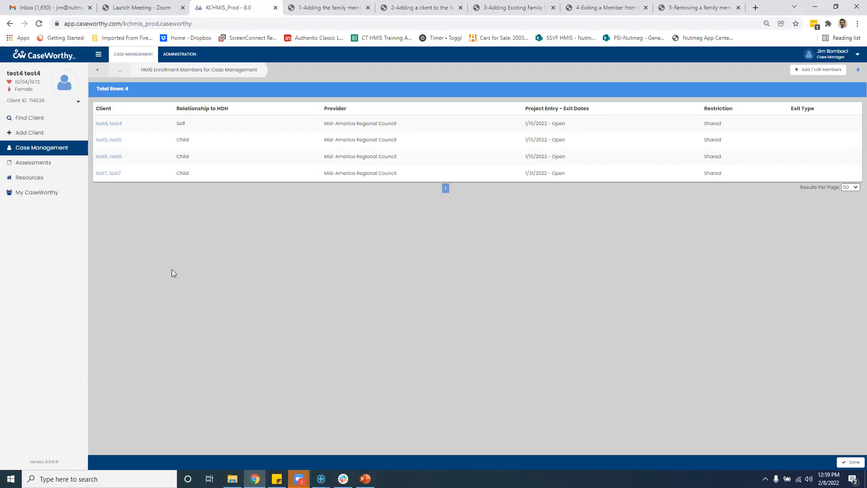
{"action": "mouse_move", "coordinate": [45, 147]}
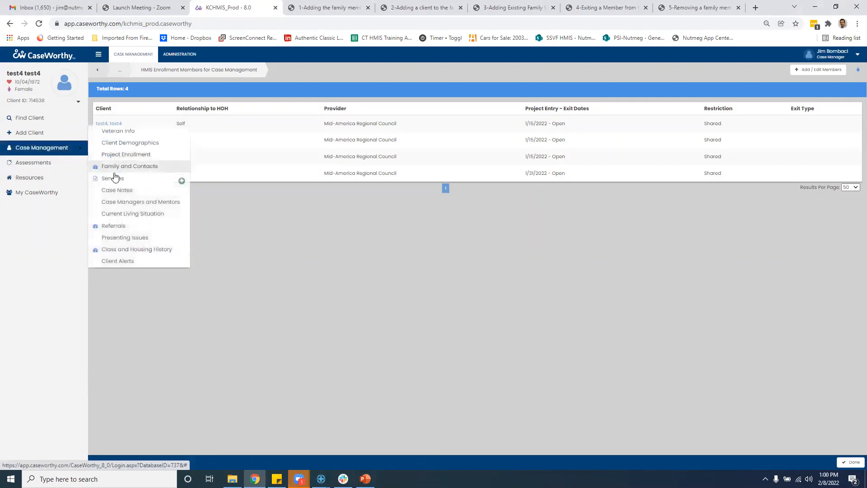
{"action": "left_click", "coordinate": [112, 155]}
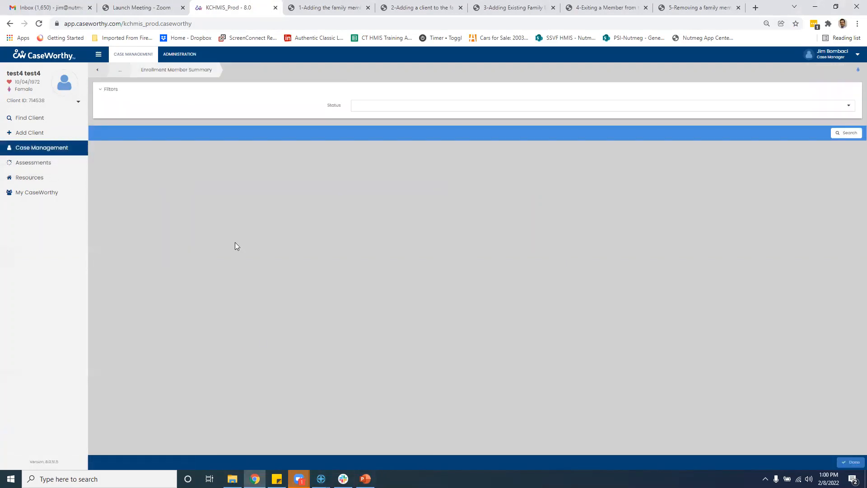
{"action": "left_click", "coordinate": [78, 104]}
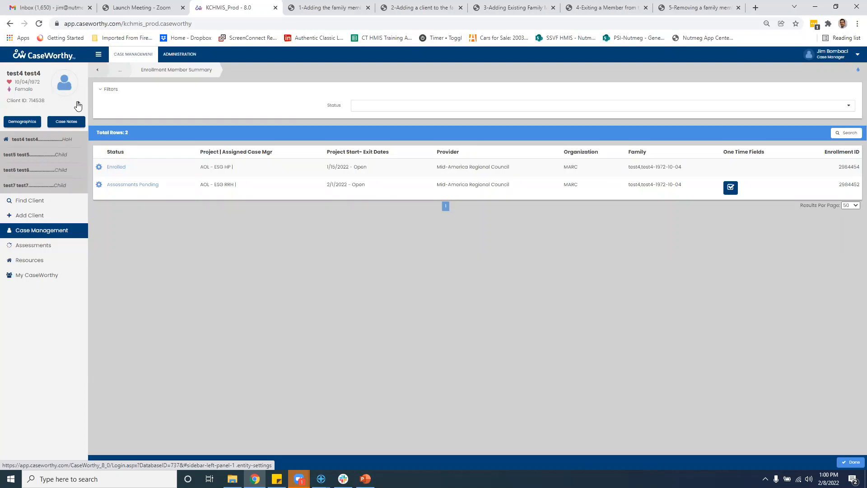
{"action": "left_click", "coordinate": [99, 166]}
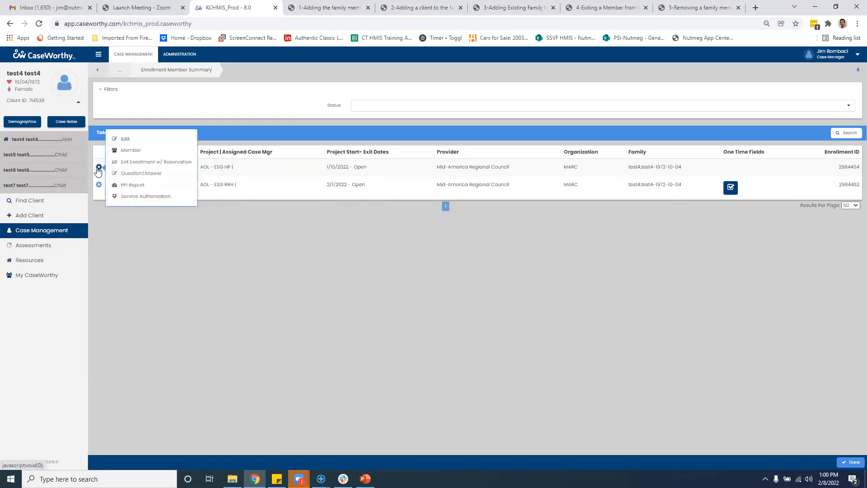
{"action": "left_click", "coordinate": [129, 151]}
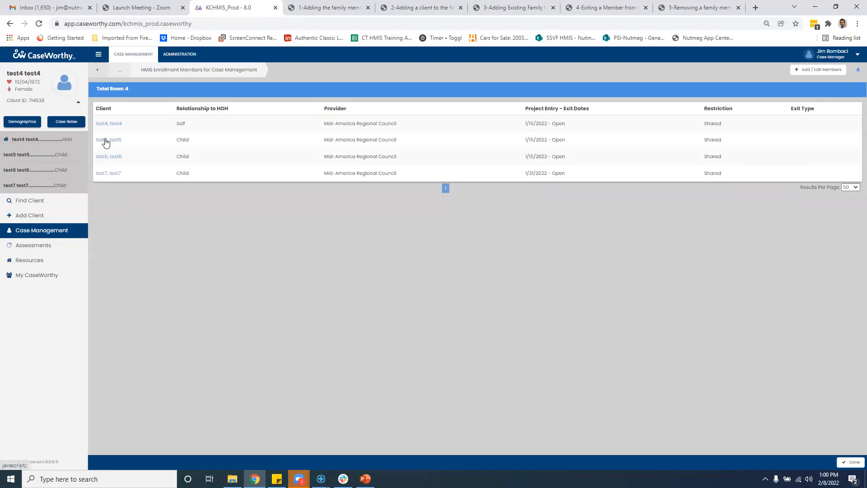
{"action": "left_click", "coordinate": [105, 141]}
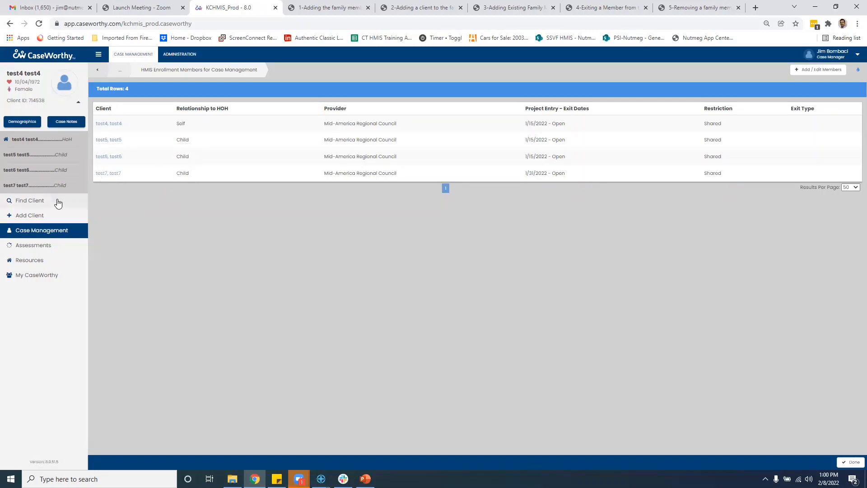
Open the client's Family list from Family and Contacts and locate the family's Remove and Exit Family Members option
{"action": "mouse_move", "coordinate": [41, 233]}
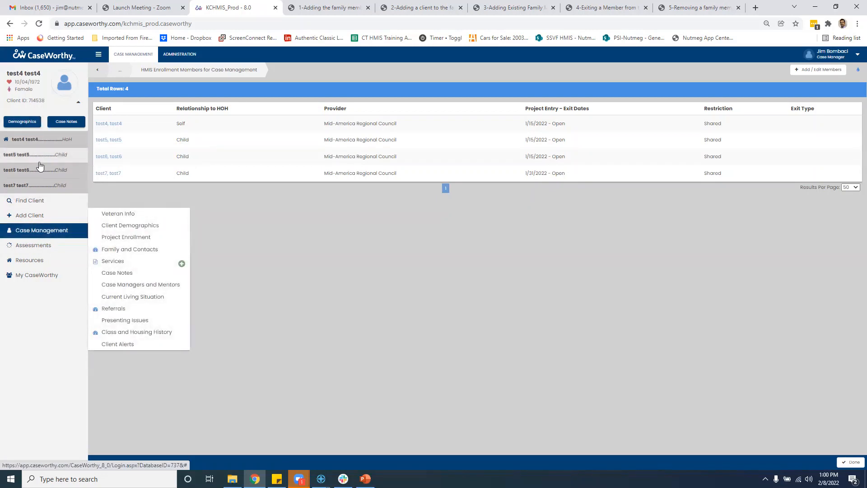
{"action": "left_click", "coordinate": [109, 251]}
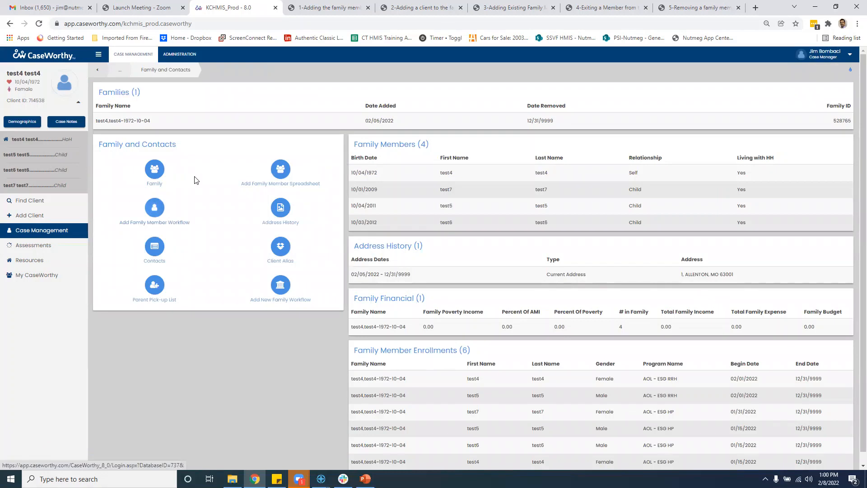
{"action": "left_click", "coordinate": [153, 170]}
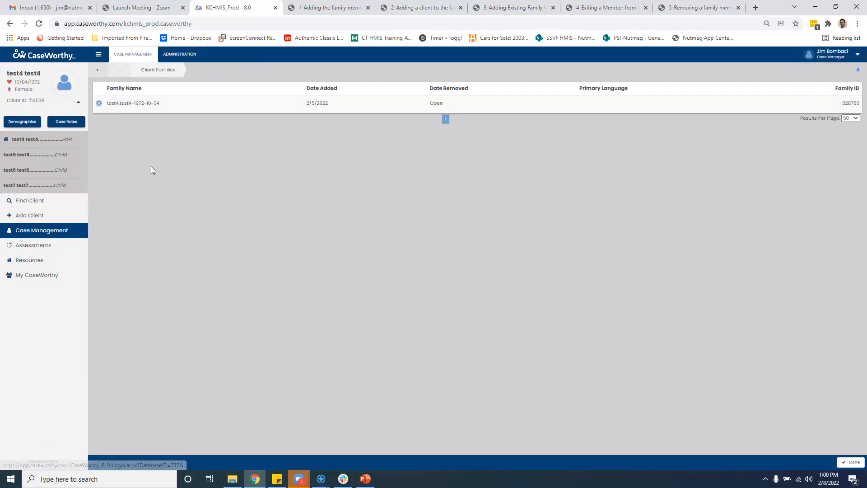
{"action": "left_click", "coordinate": [99, 103]}
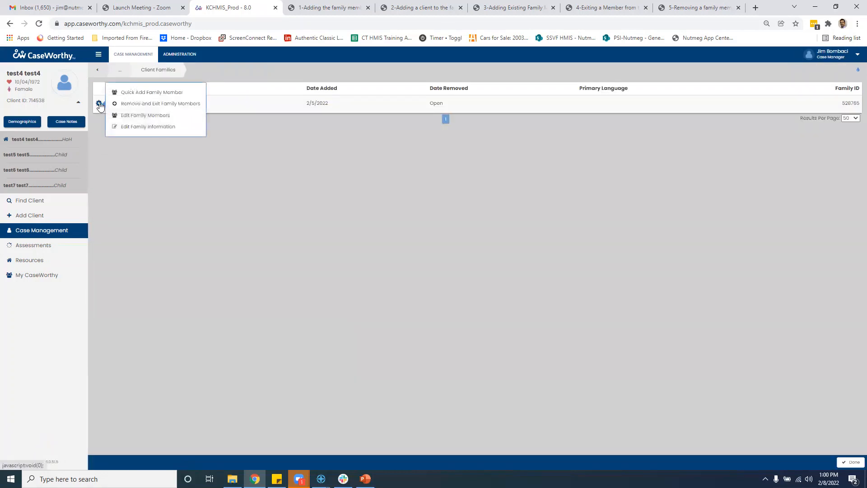
{"action": "left_click", "coordinate": [156, 106]}
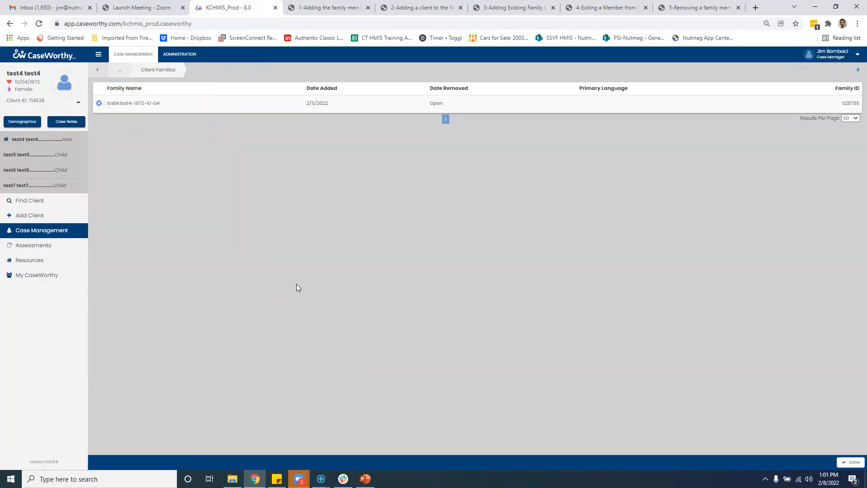
Open Edit Family Members for the family, show test7's Date Removed for editing, and close the form without saving
{"action": "left_click", "coordinate": [98, 103]}
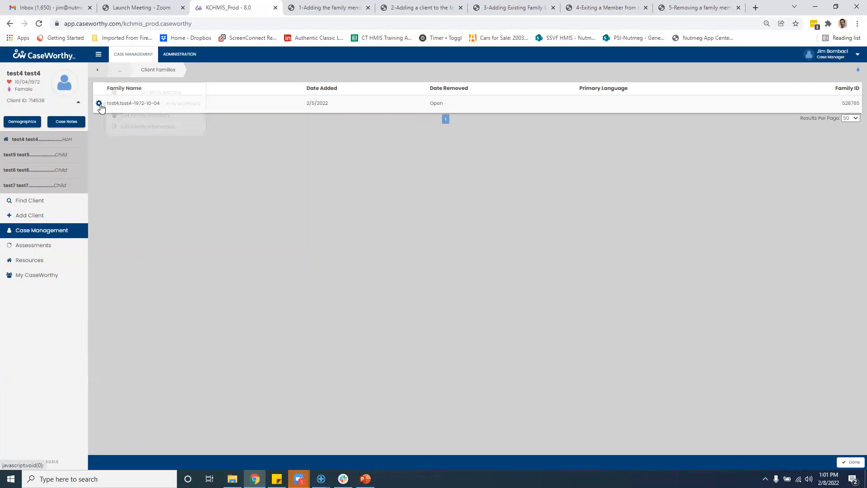
{"action": "left_click", "coordinate": [145, 115]}
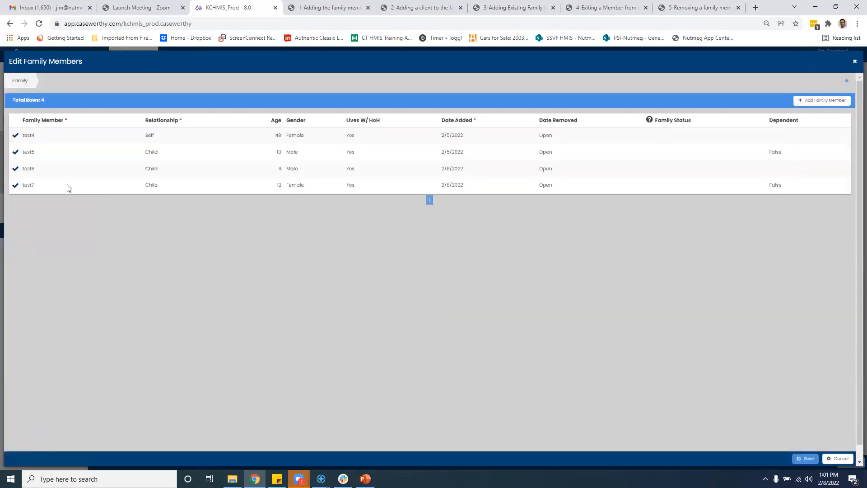
{"action": "left_click", "coordinate": [16, 185]}
{"action": "left_click", "coordinate": [586, 188]}
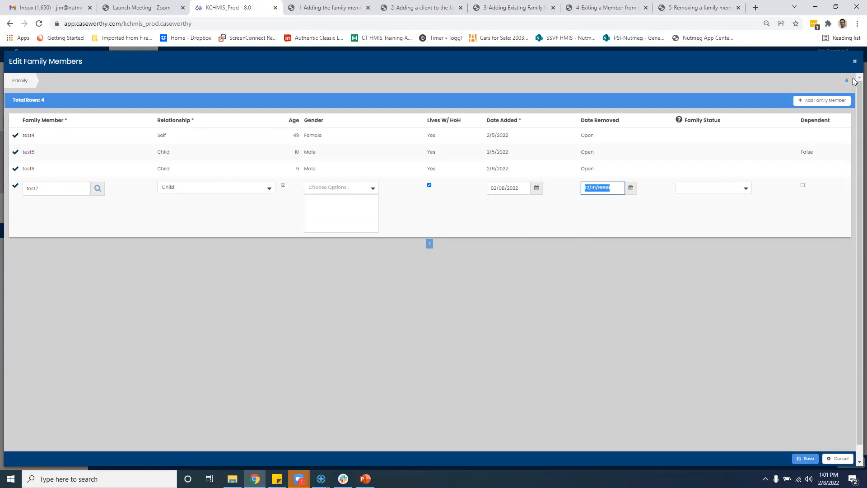
{"action": "left_click", "coordinate": [855, 61]}
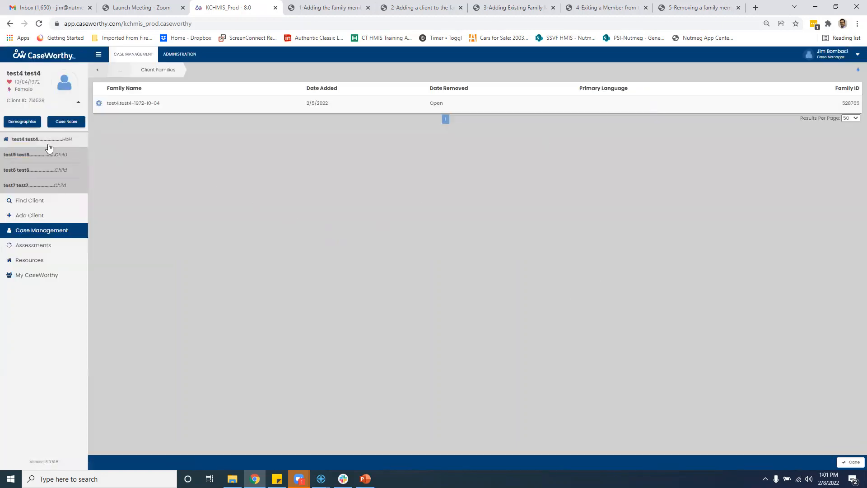
Open the client's project enrollments, and display the Editing Data slide on the program enrollment date in PowerPoint at 130% zoom
{"action": "mouse_move", "coordinate": [32, 236]}
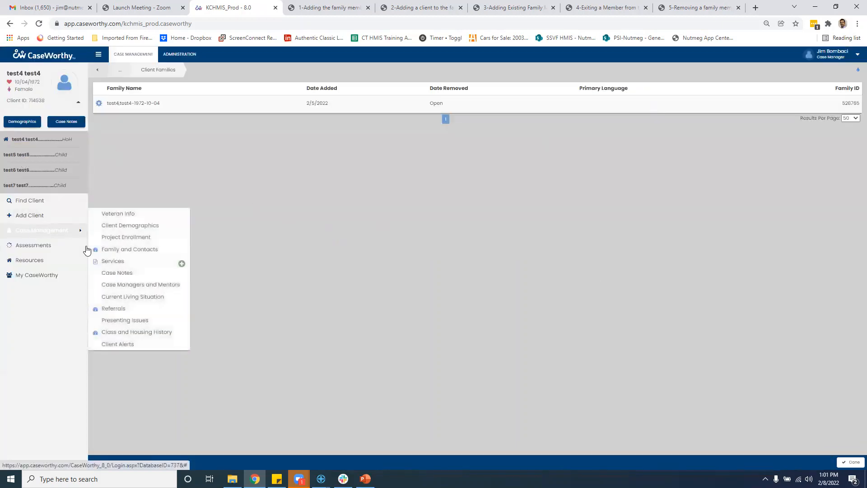
{"action": "left_click", "coordinate": [119, 239]}
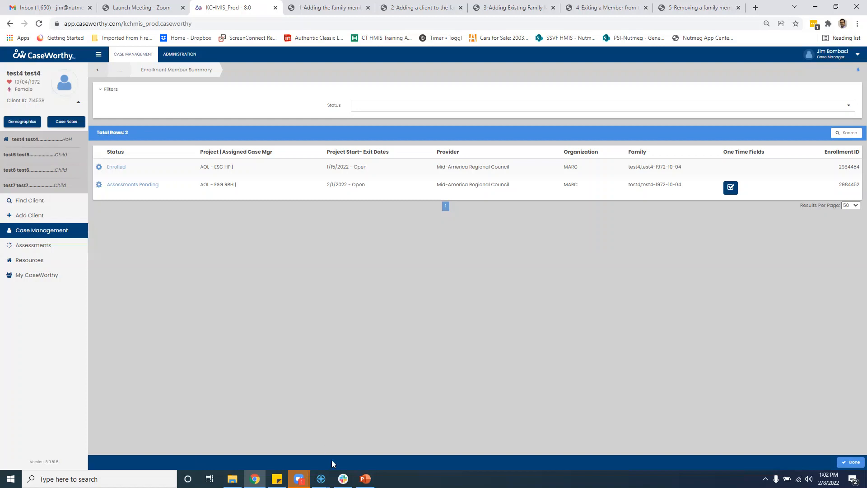
{"action": "left_click", "coordinate": [365, 478]}
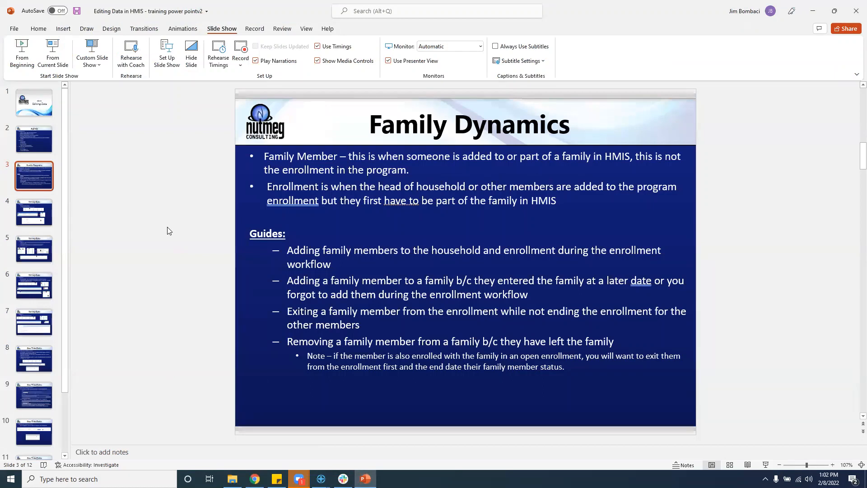
{"action": "scroll", "coordinate": [167, 231], "scroll_direction": "down", "scroll_amount": 3}
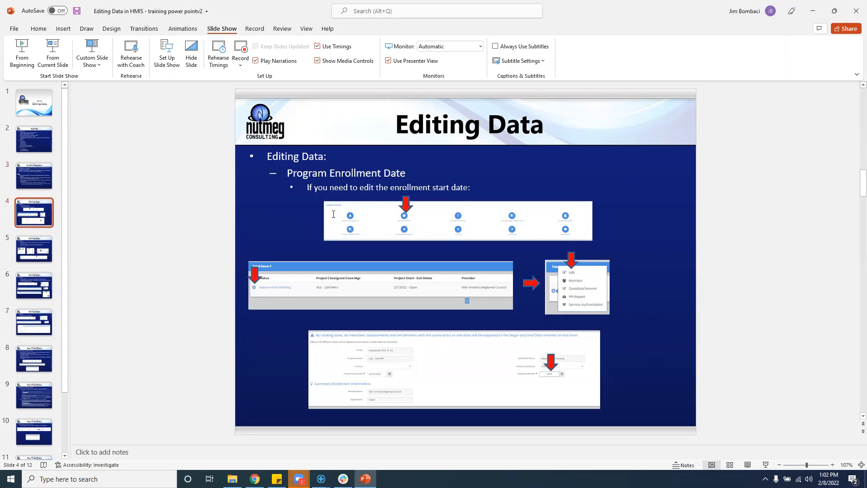
{"action": "left_click", "coordinate": [833, 465]}
{"action": "left_click", "coordinate": [832, 464]}
{"action": "left_click", "coordinate": [832, 465]}
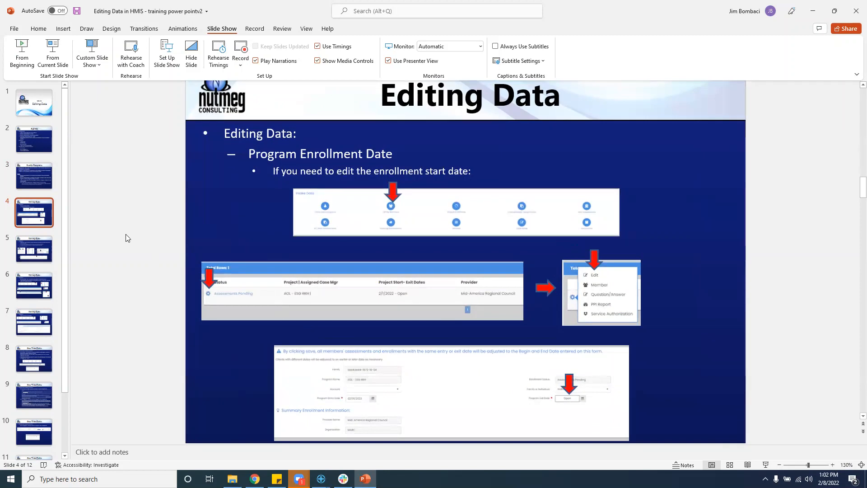
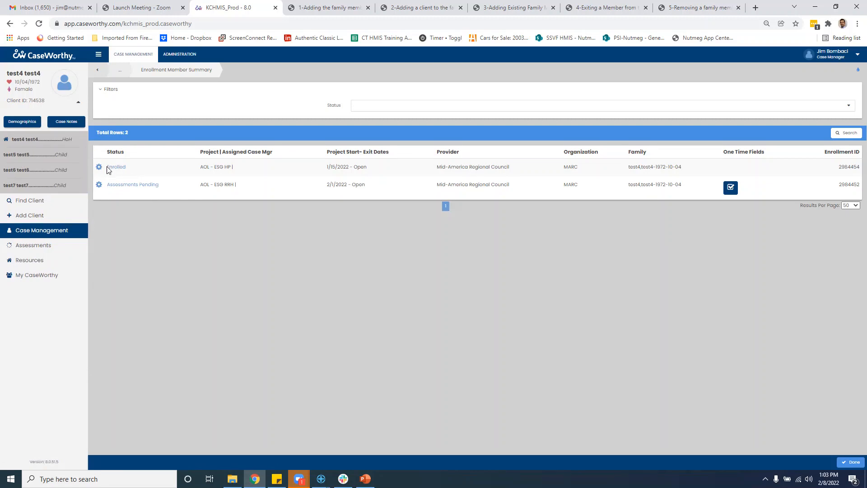
In CaseWorthy, open test7's row in the AOL - ESG HP enrollment members, save the form, and return to the enrollment summary
{"action": "left_click", "coordinate": [99, 168]}
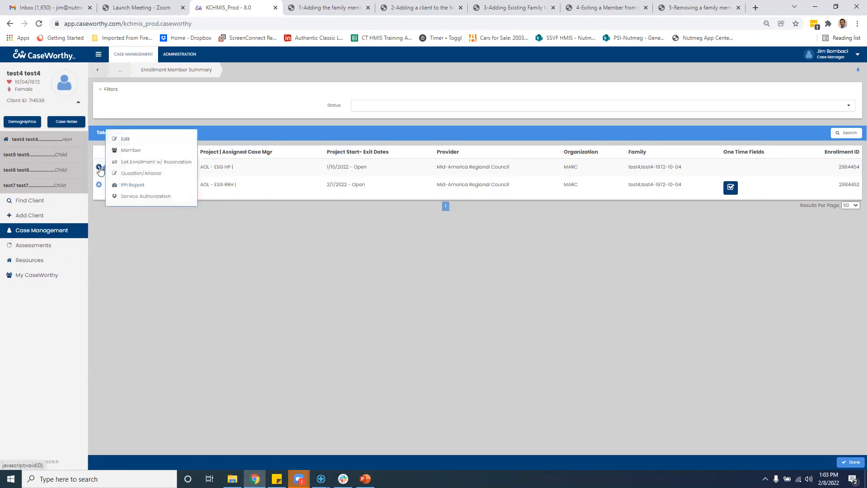
{"action": "left_click", "coordinate": [131, 150]}
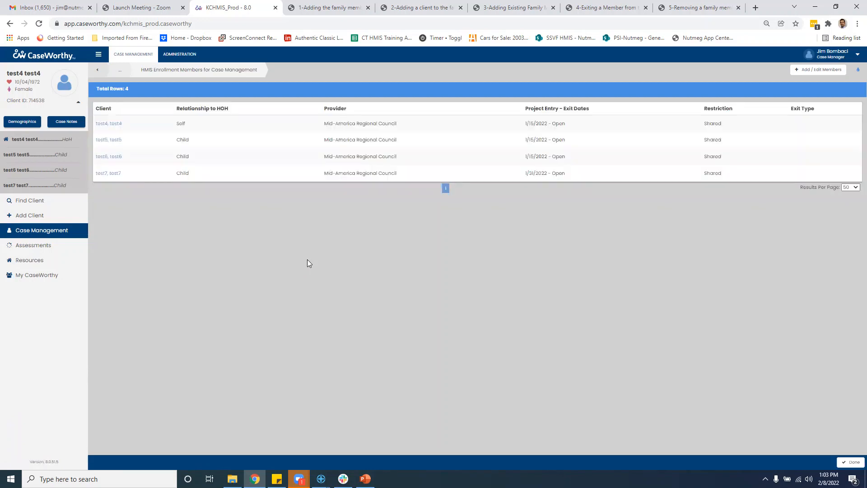
{"action": "left_click", "coordinate": [818, 69]}
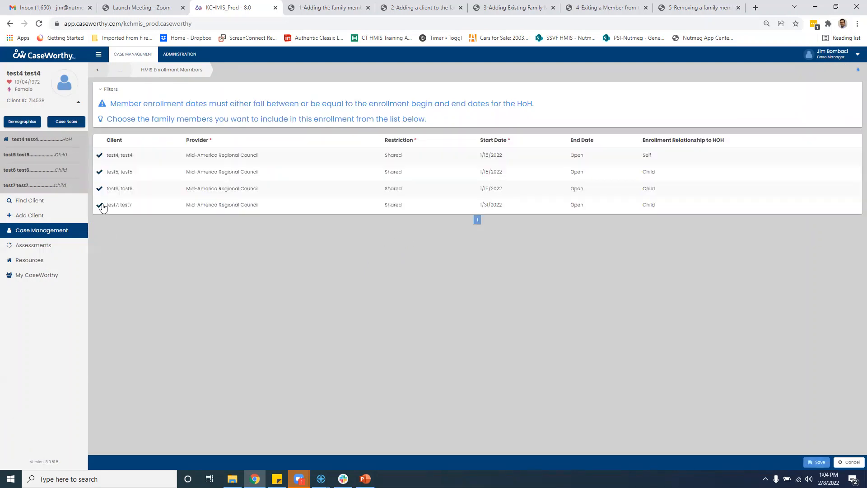
{"action": "left_click", "coordinate": [103, 207]}
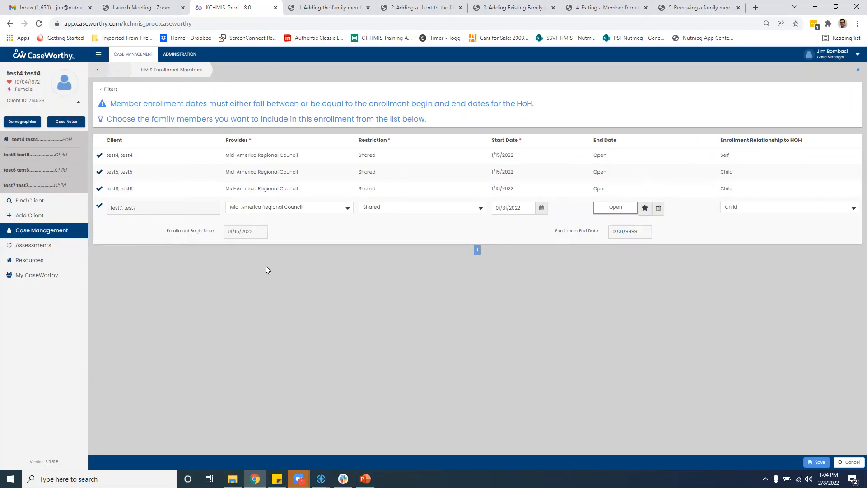
{"action": "left_click", "coordinate": [817, 461]}
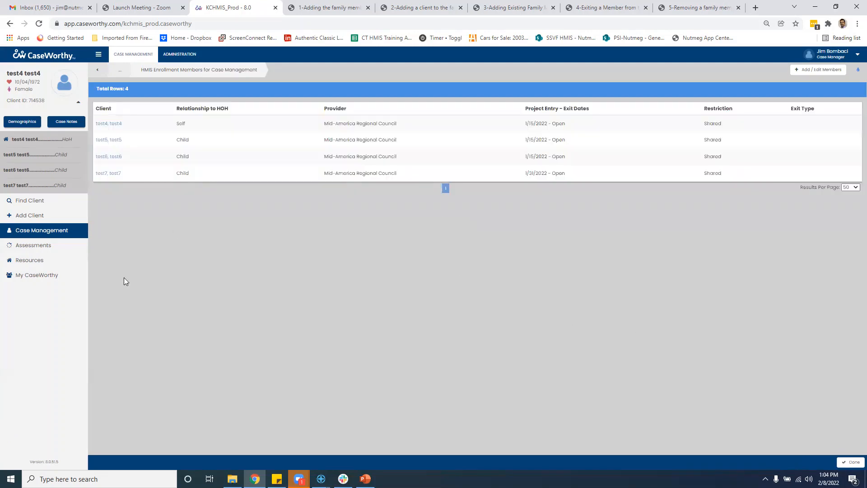
{"action": "left_click", "coordinate": [843, 464]}
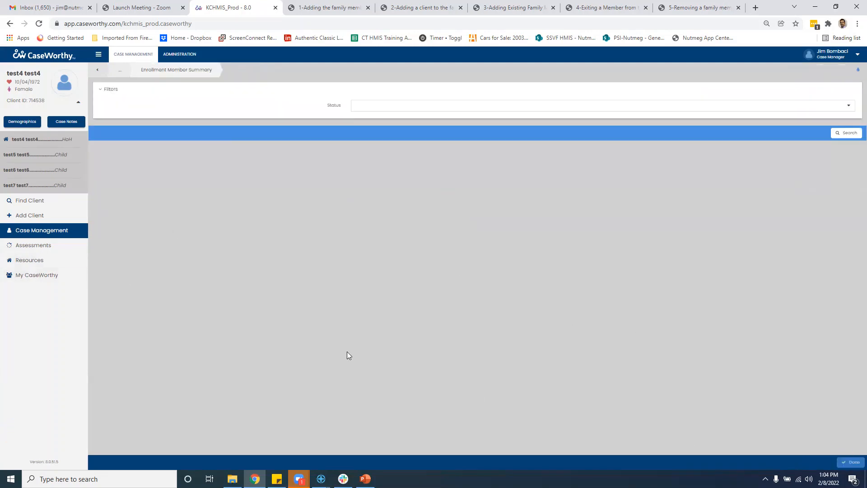
Set the AOL - ESG HP enrollment's Program Entry Date to 01/01/2022 and save the enrollment
{"action": "left_click", "coordinate": [99, 167]}
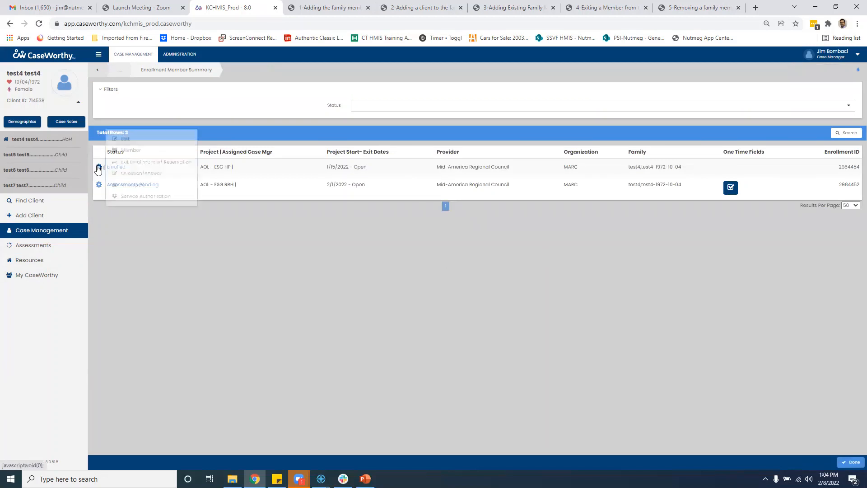
{"action": "left_click", "coordinate": [129, 139]}
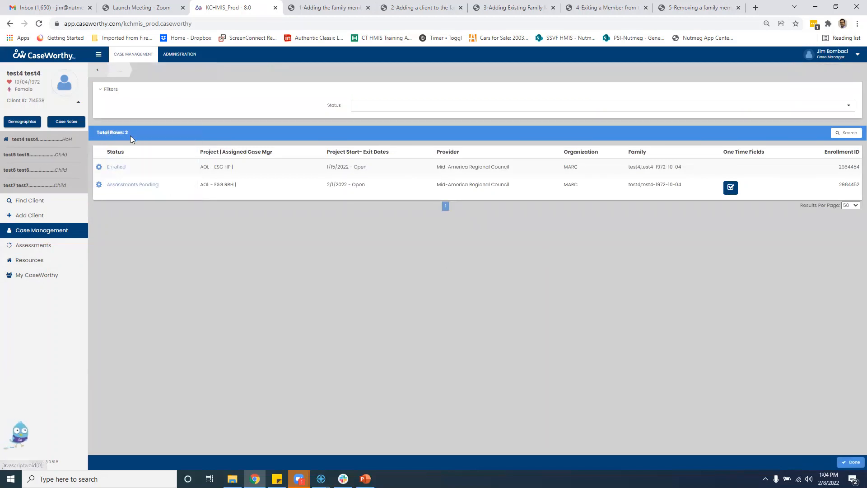
{"action": "left_click", "coordinate": [251, 176]}
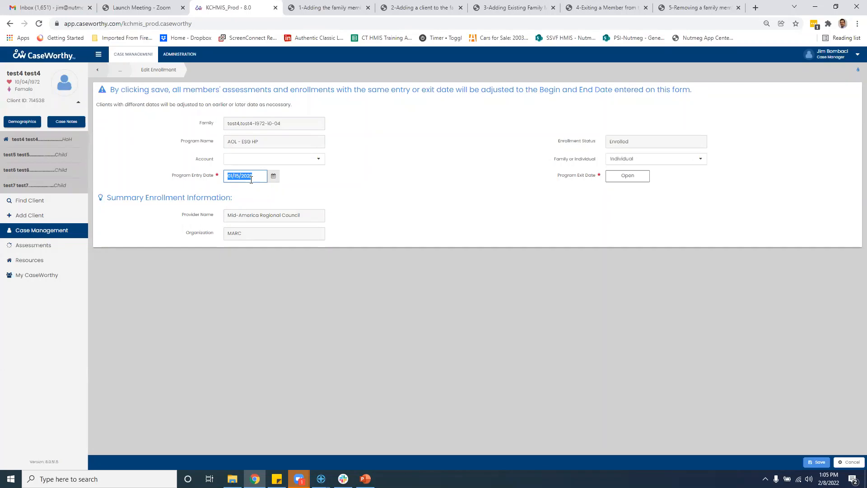
{"action": "left_click", "coordinate": [457, 344]}
{"action": "left_click", "coordinate": [255, 175]}
{"action": "type", "text": "01/01/2022"}
{"action": "left_click", "coordinate": [667, 369]}
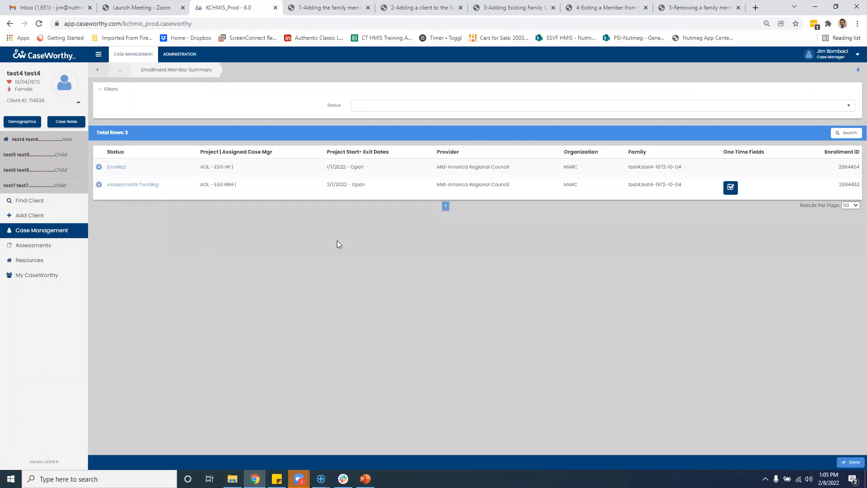
Check the AOL - ESG HP enrollment's start date, and compare it with the entry dates in its member list
{"action": "left_click_drag", "start_coordinate": [312, 166], "coordinate": [392, 183]}
{"action": "left_click", "coordinate": [277, 294]}
{"action": "left_click", "coordinate": [99, 167]}
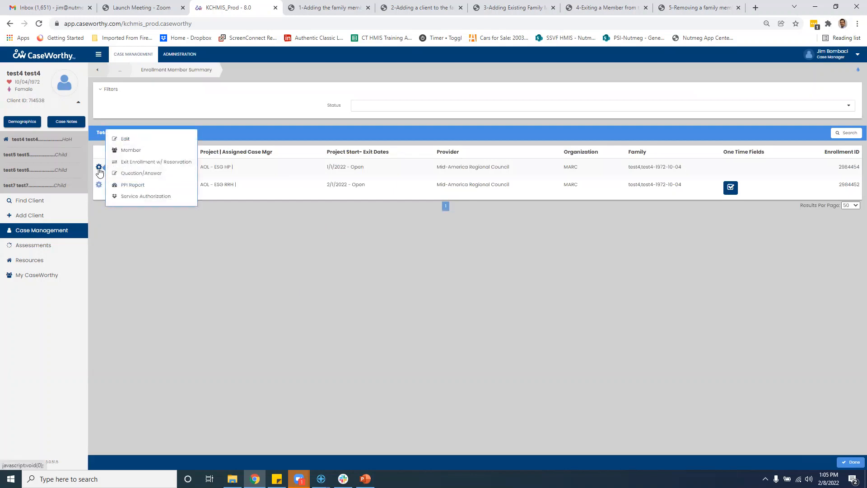
{"action": "left_click", "coordinate": [120, 152]}
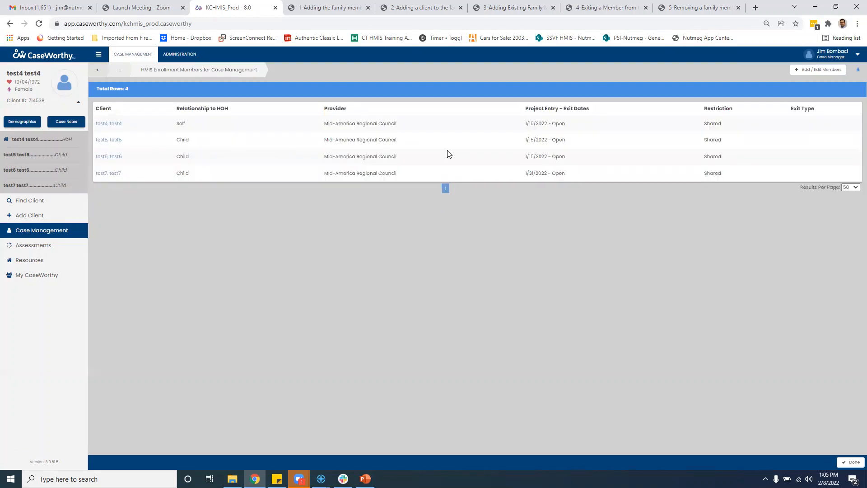
{"action": "left_click_drag", "start_coordinate": [522, 176], "coordinate": [544, 173]}
{"action": "left_click", "coordinate": [551, 217]}
Set head of household test4's member start date to 01/01/2022 in the AOL - ESG HP enrollment, save, and return to the enrollment summary
{"action": "left_click", "coordinate": [794, 72]}
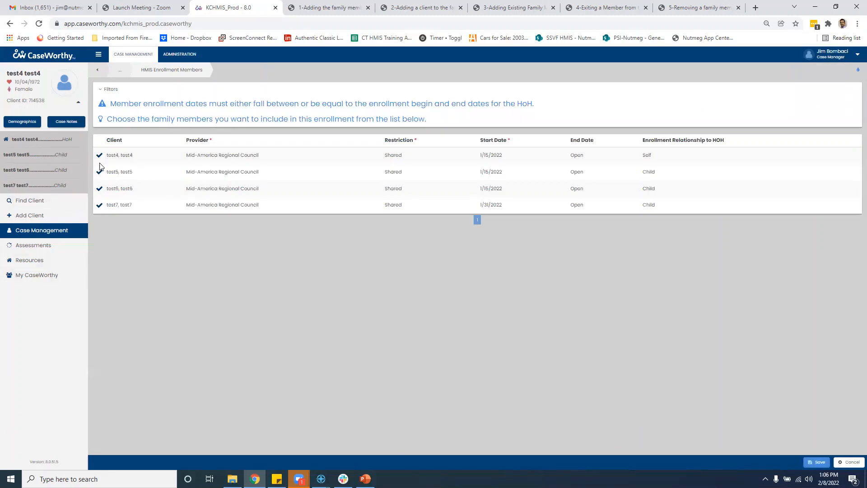
{"action": "left_click", "coordinate": [100, 157]}
{"action": "left_click", "coordinate": [508, 158]}
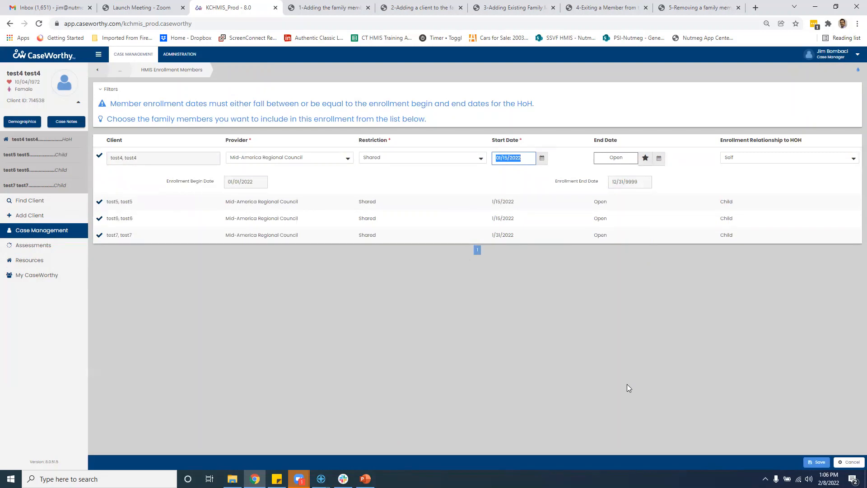
{"action": "type", "text": "01/01/2022"}
{"action": "left_click", "coordinate": [550, 337]}
{"action": "left_click", "coordinate": [817, 461]}
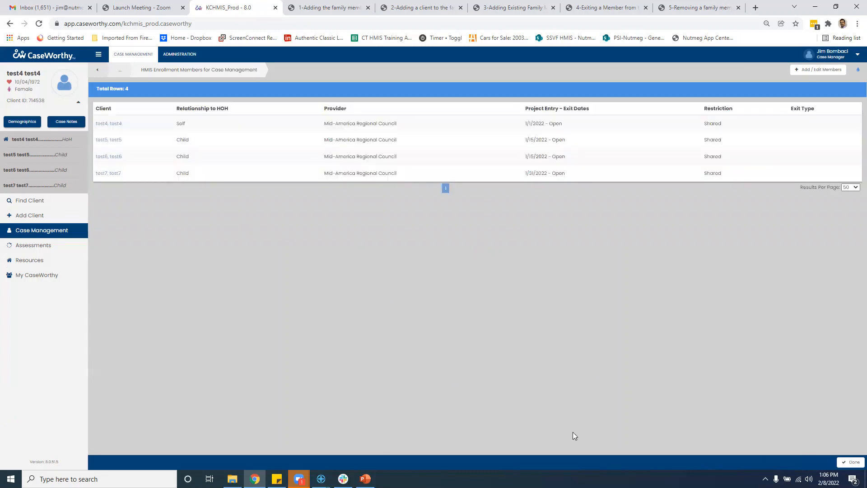
{"action": "left_click", "coordinate": [852, 461]}
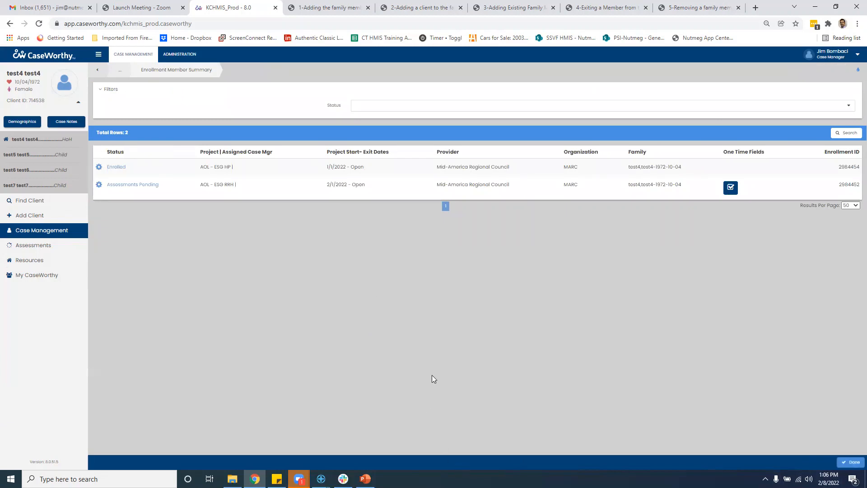
Compare the AOL - ESG HP enrollment's project start date with test4's project entry date in its member list
{"action": "left_click_drag", "start_coordinate": [199, 184], "coordinate": [236, 185]}
{"action": "left_click", "coordinate": [563, 256]}
{"action": "mouse_move", "coordinate": [111, 168]}
{"action": "left_mouse_down"}
{"action": "mouse_move", "coordinate": [141, 171]}
{"action": "mouse_move", "coordinate": [108, 168]}
{"action": "left_mouse_up"}
{"action": "left_click_drag", "start_coordinate": [322, 170], "coordinate": [345, 171]}
{"action": "left_click", "coordinate": [99, 167]}
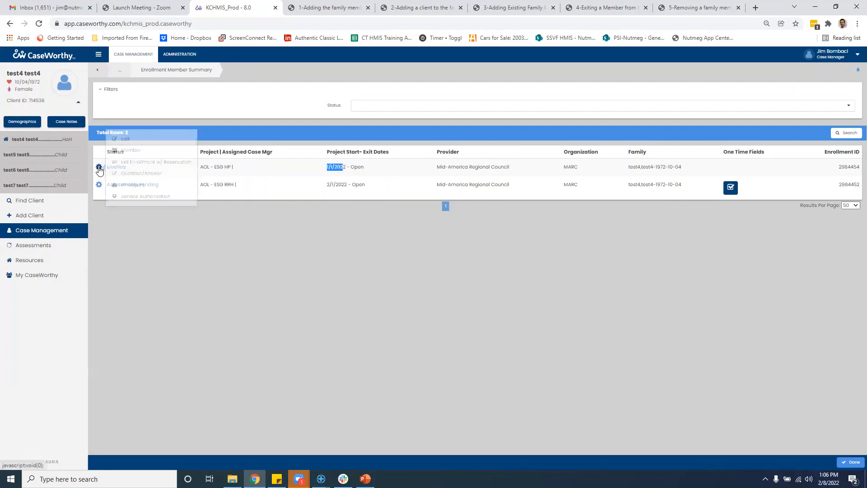
{"action": "left_click", "coordinate": [131, 150]}
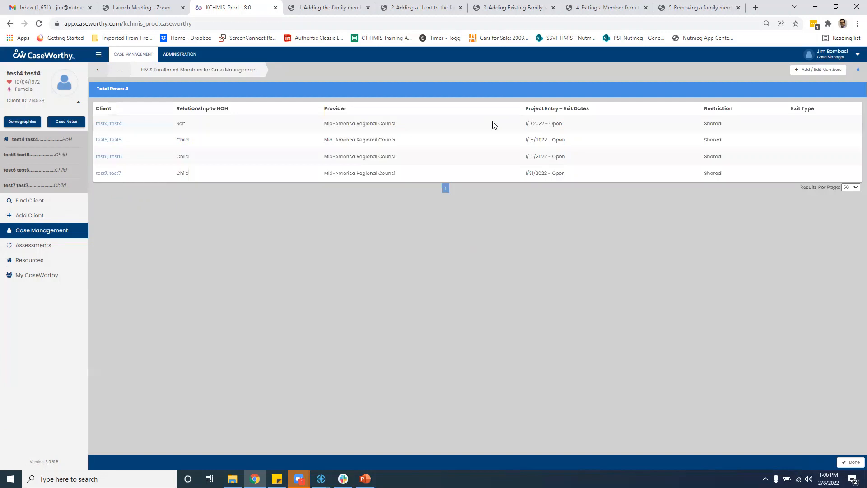
{"action": "left_click_drag", "start_coordinate": [514, 122], "coordinate": [575, 125]}
Switch to PowerPoint and review the enrollment start date slide, continuing to the Editing Data slide on the member date
{"action": "left_click", "coordinate": [366, 478]}
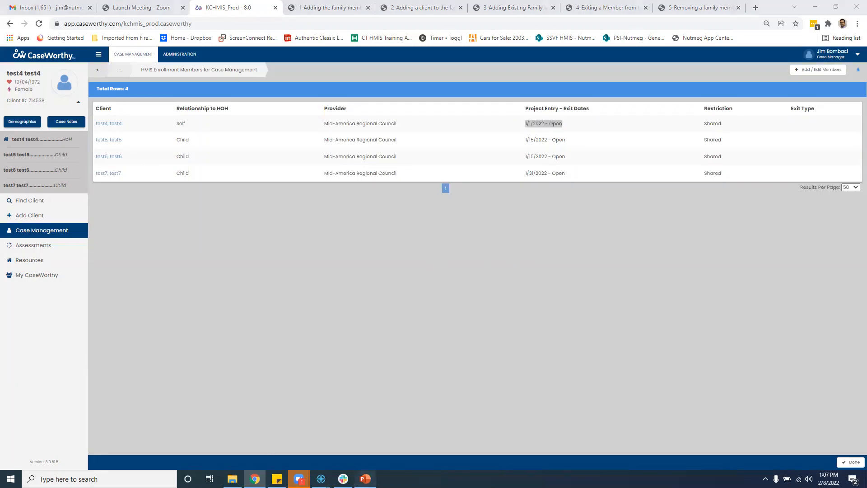
{"action": "scroll", "coordinate": [387, 248], "scroll_direction": "down", "scroll_amount": 2}
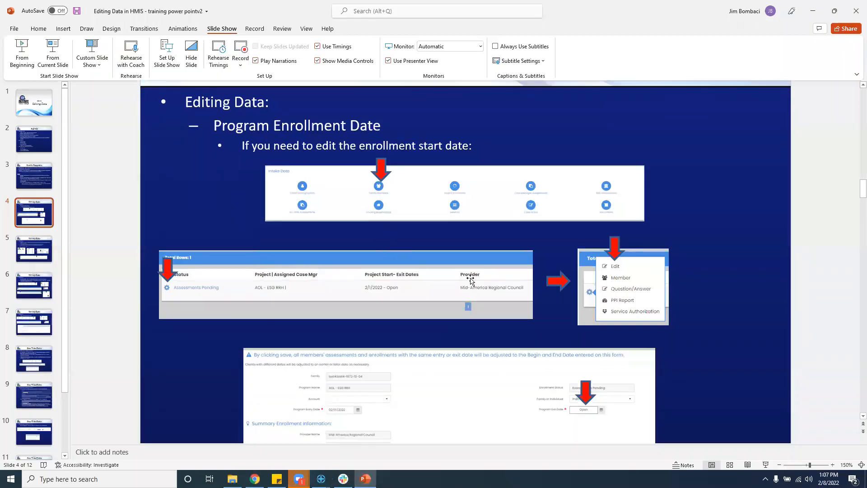
{"action": "scroll", "coordinate": [471, 279], "scroll_direction": "down", "scroll_amount": 1}
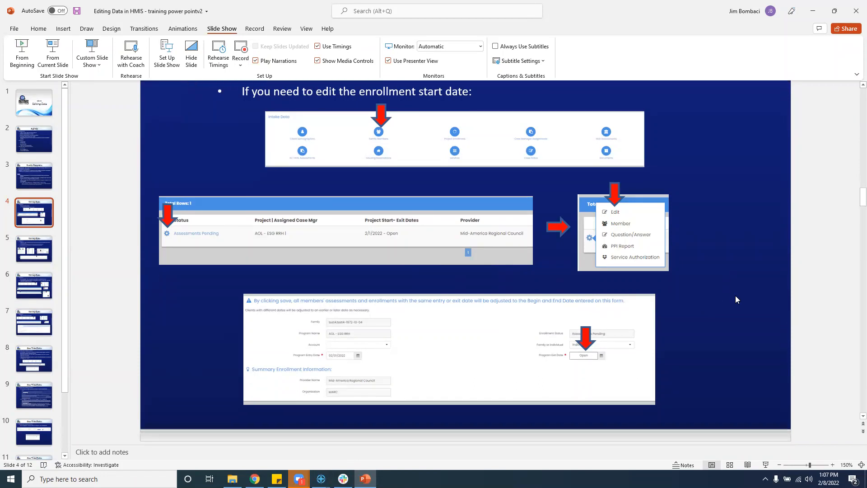
{"action": "scroll", "coordinate": [735, 295], "scroll_direction": "down", "scroll_amount": 3}
{"action": "scroll", "coordinate": [736, 296], "scroll_direction": "up", "scroll_amount": 3}
{"action": "scroll", "coordinate": [736, 297], "scroll_direction": "down", "scroll_amount": 3}
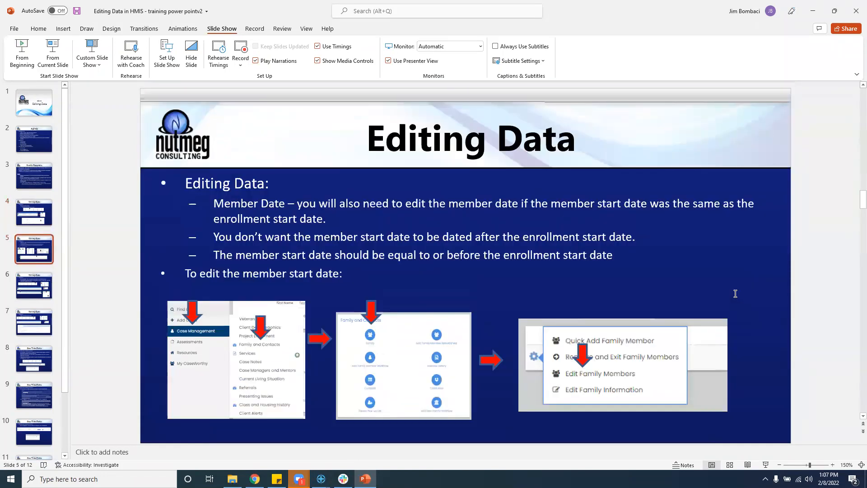